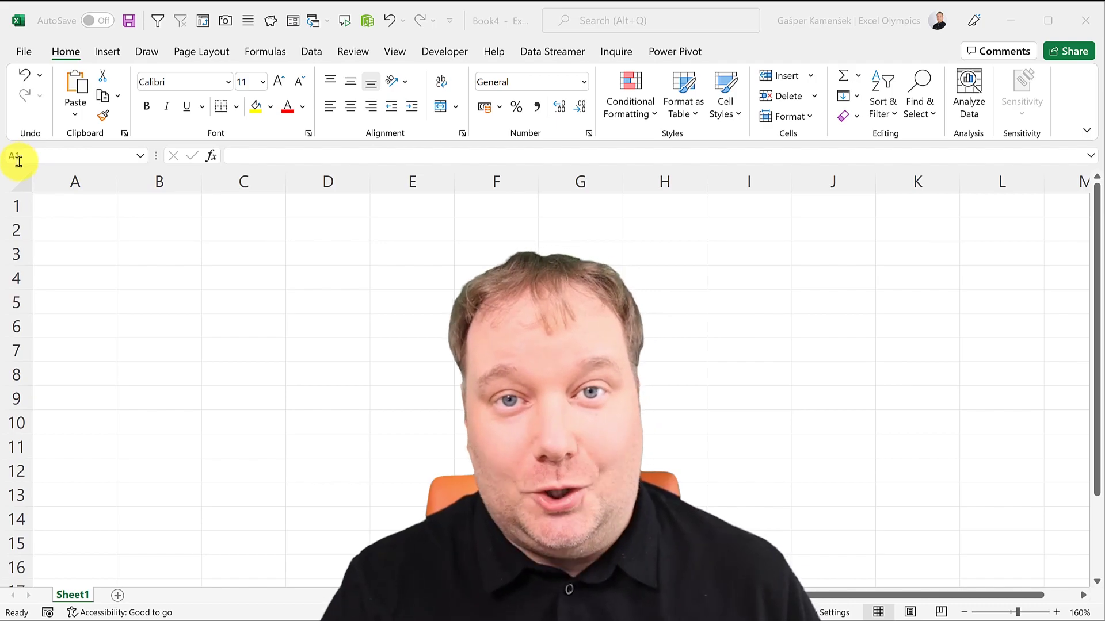
Select A1:F9, move the active cell within it to C3, and cancel a stray entry there.
click(82, 204)
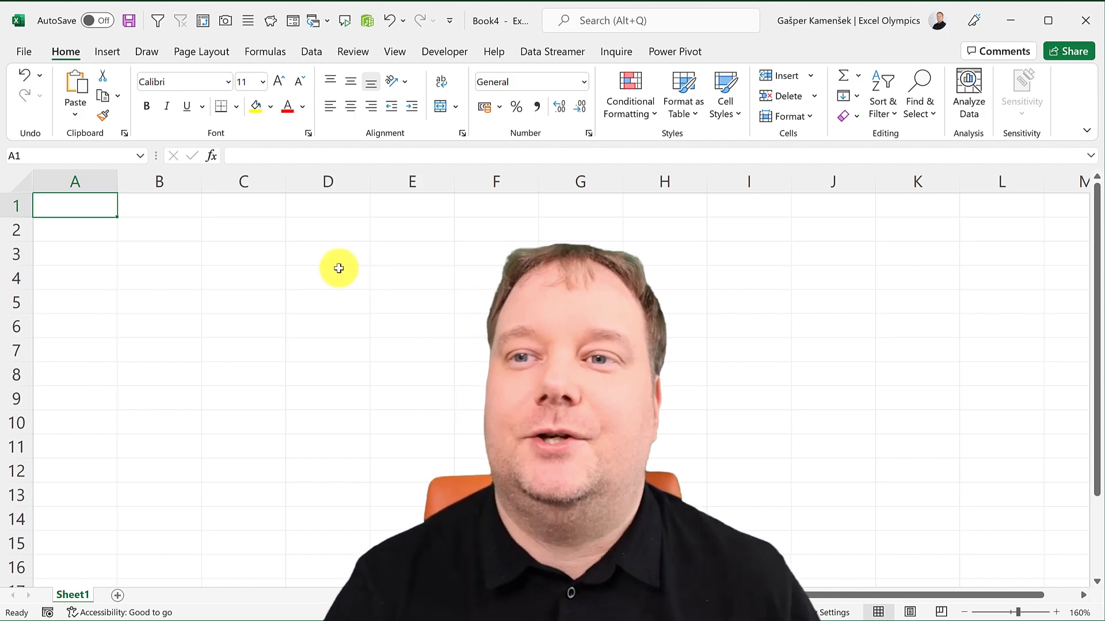
drag(64, 205, 478, 391)
key(Return)
key(Return)
key(Tab)
key(Tab)
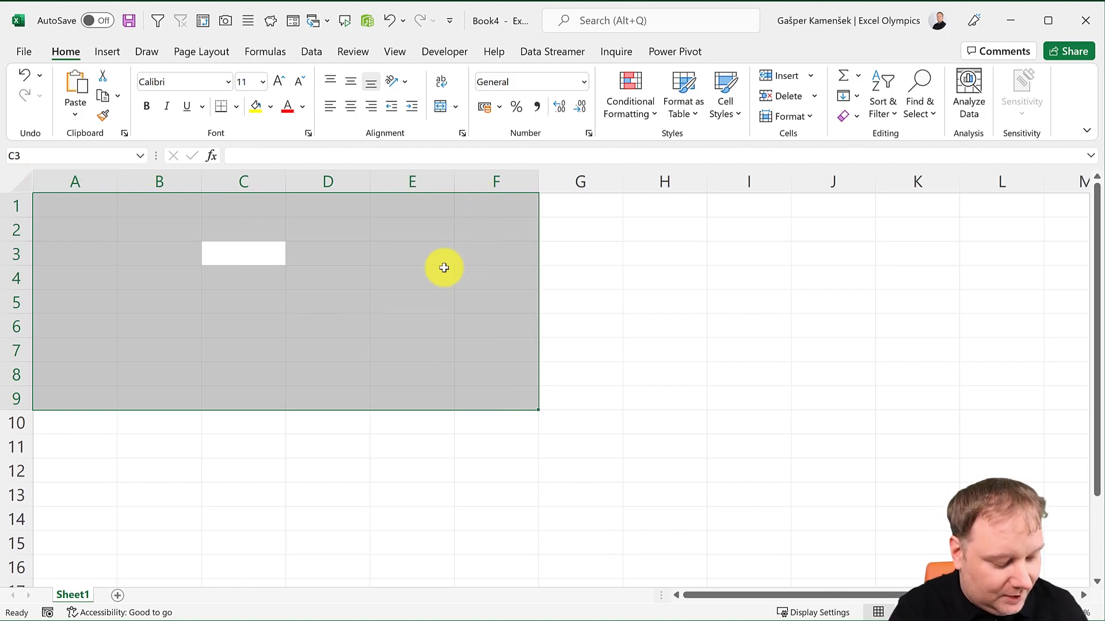
text(Start T)
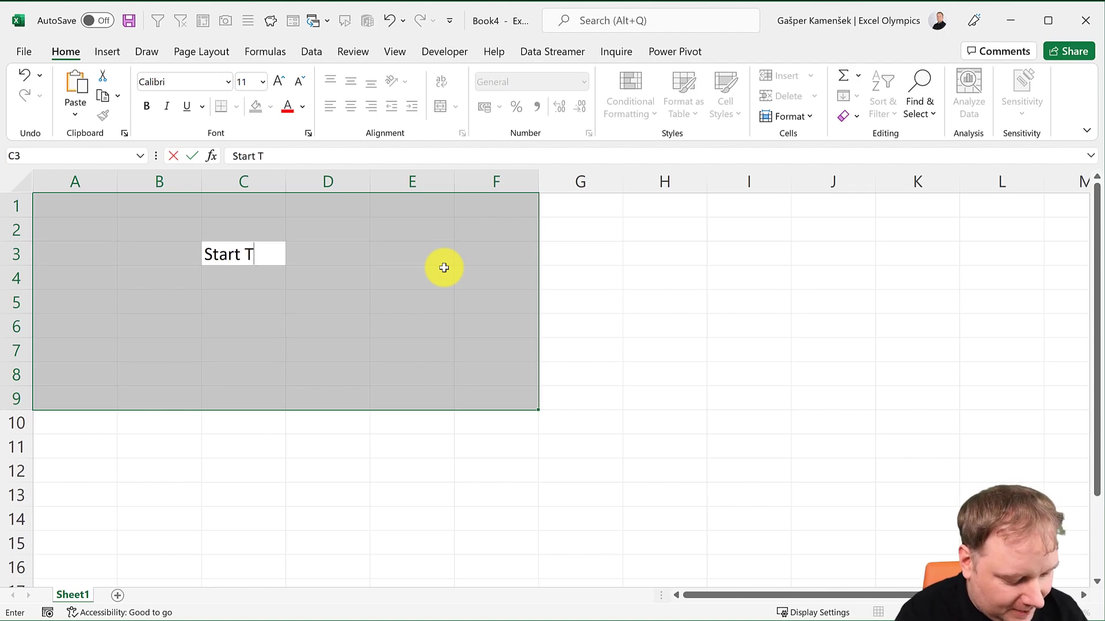
text(yx)
key(BackSpace)
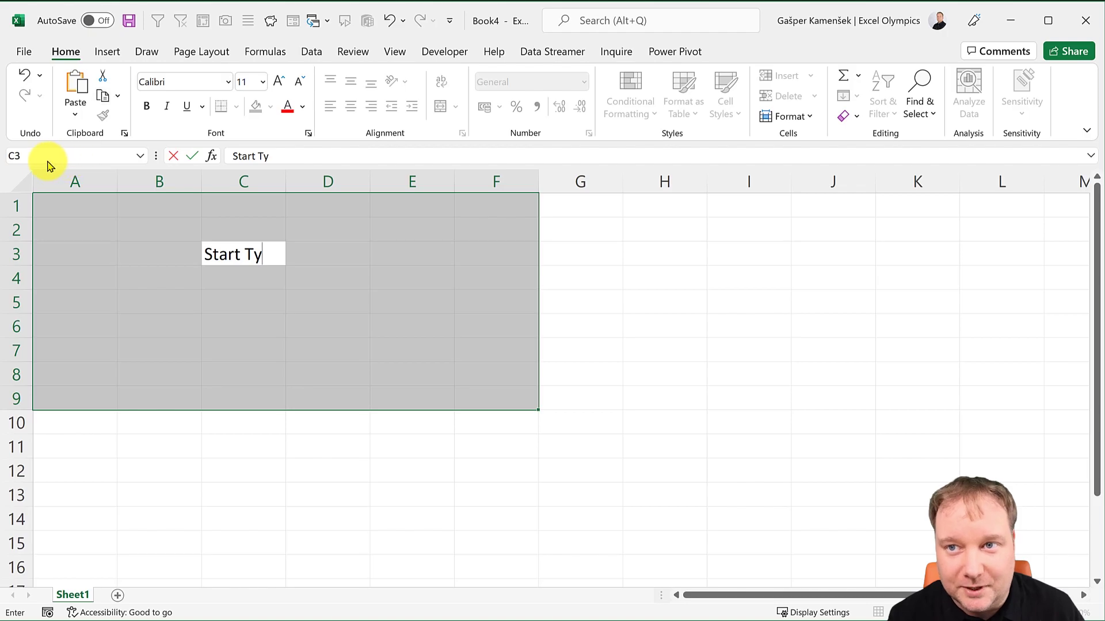
key(Escape)
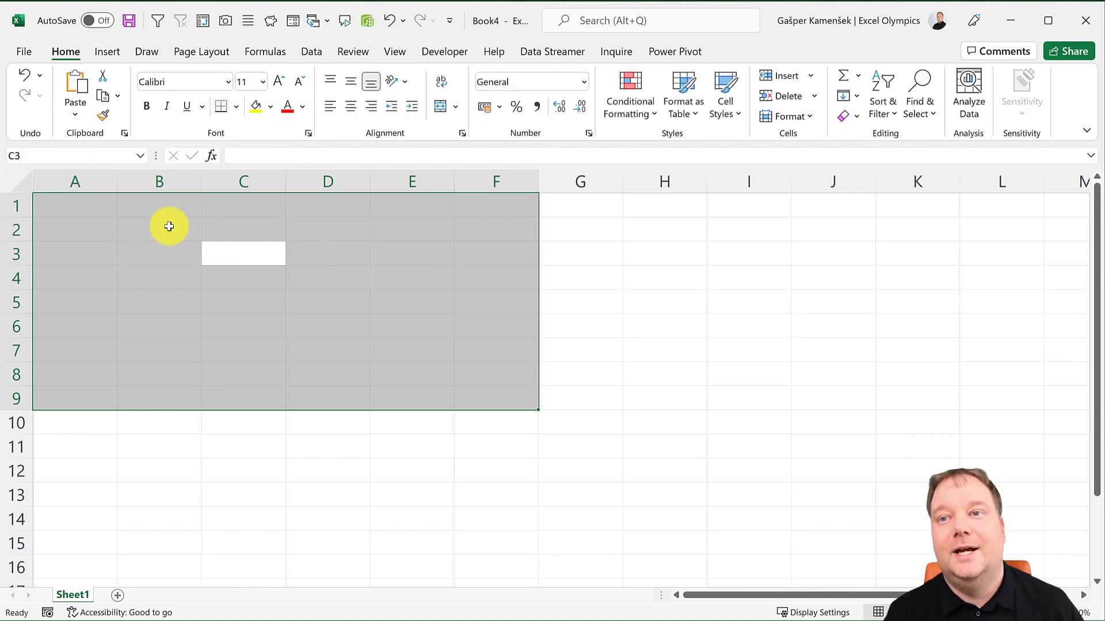
click(79, 208)
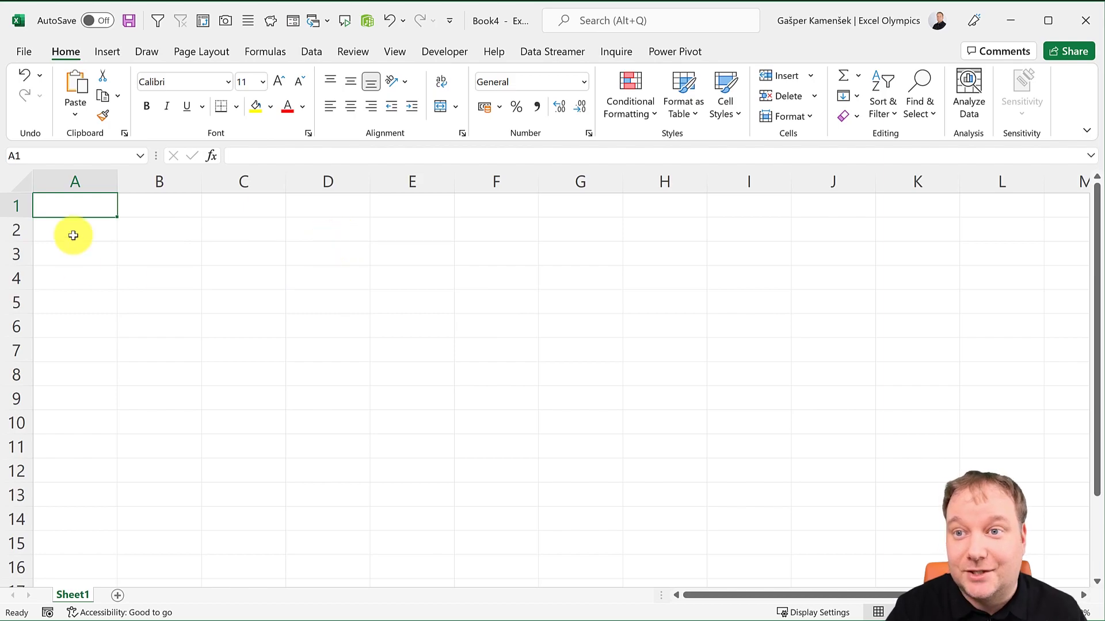
Jump to cell G8000 through the Name Box, then return to A1 with Ctrl+Home.
click(51, 156)
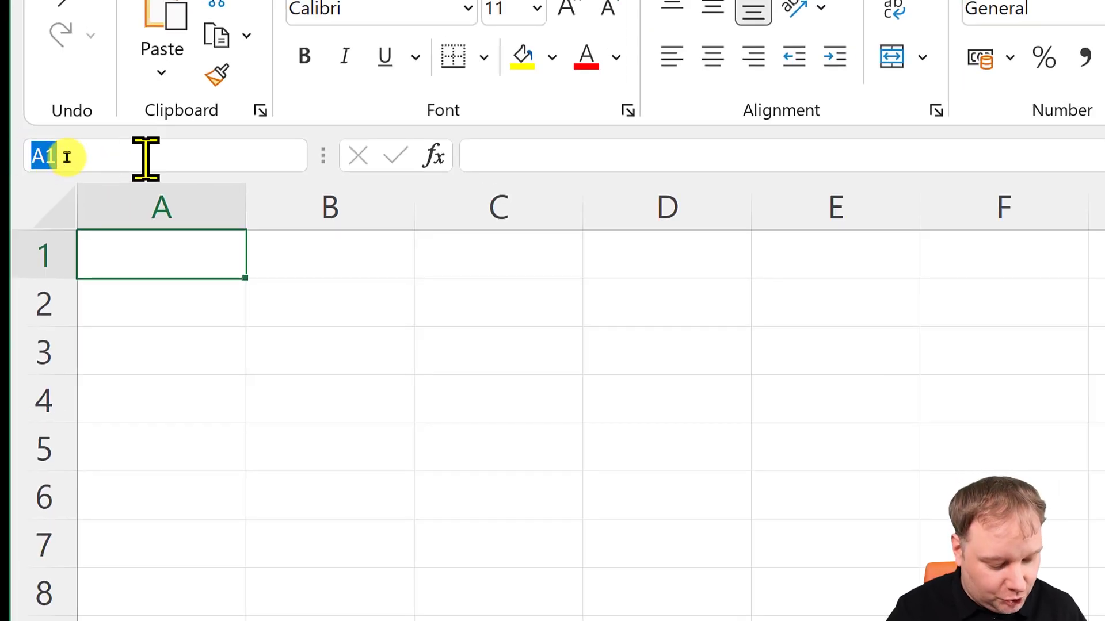
text(g8000)
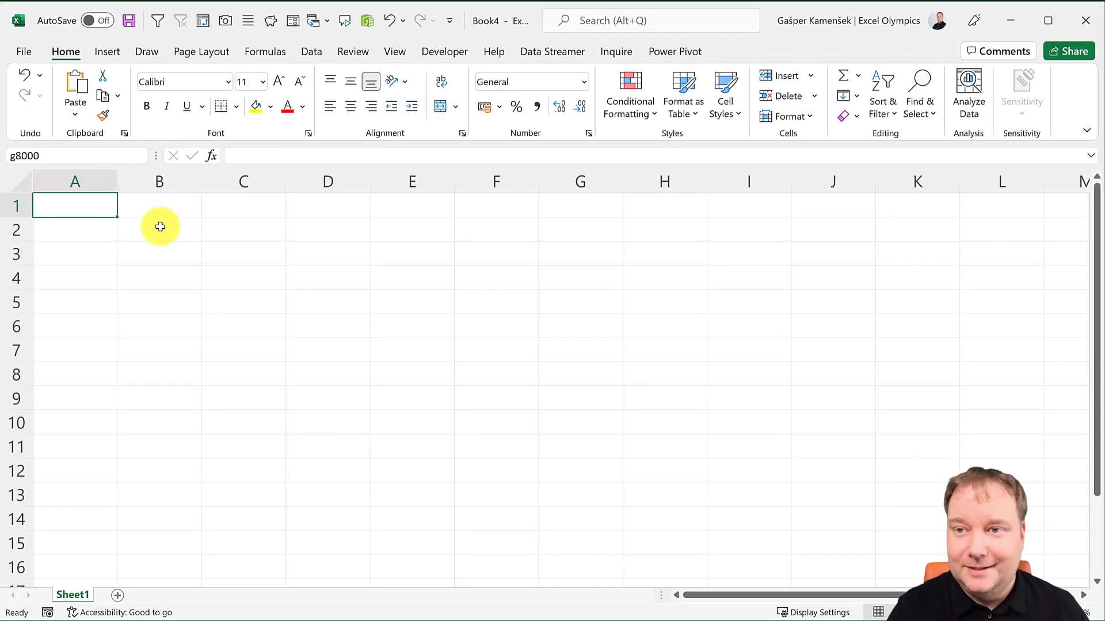
key(Return)
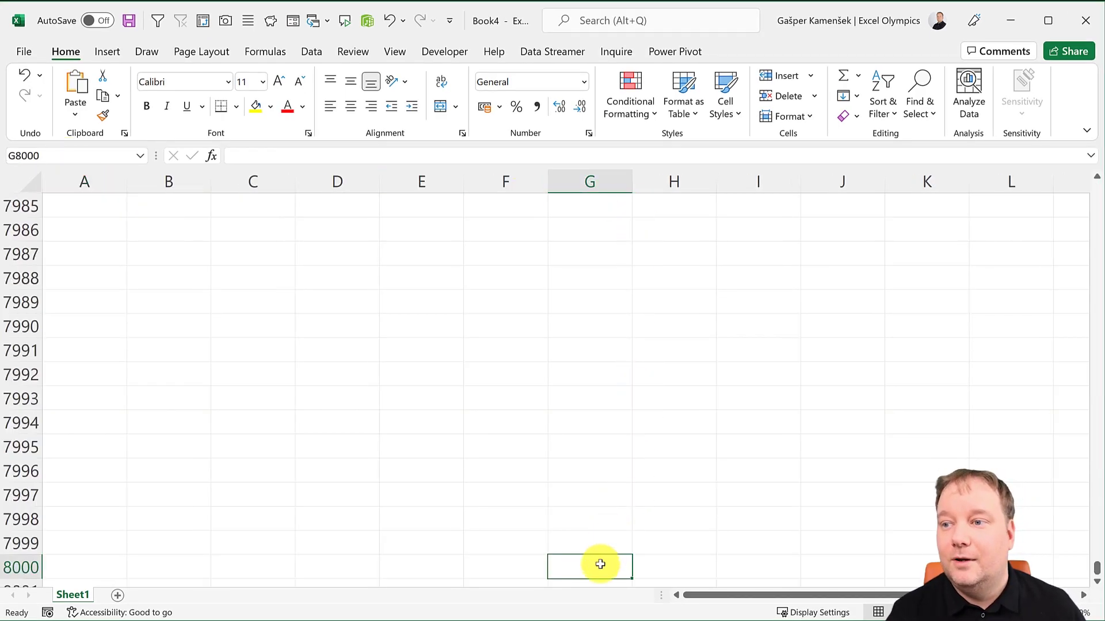
click(599, 567)
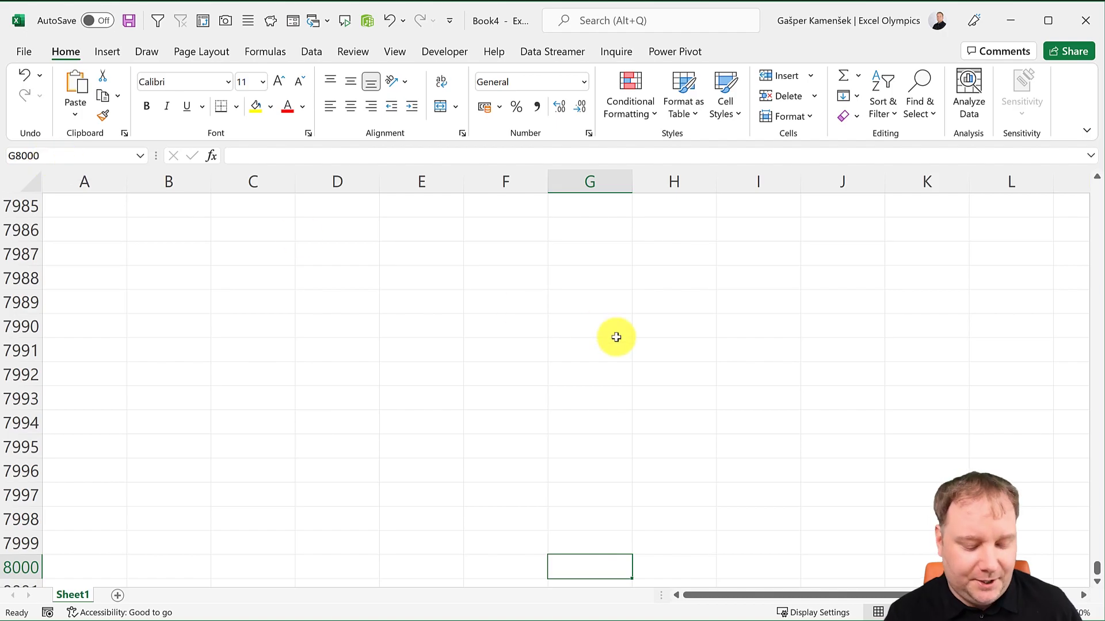
key(ctrl+Home)
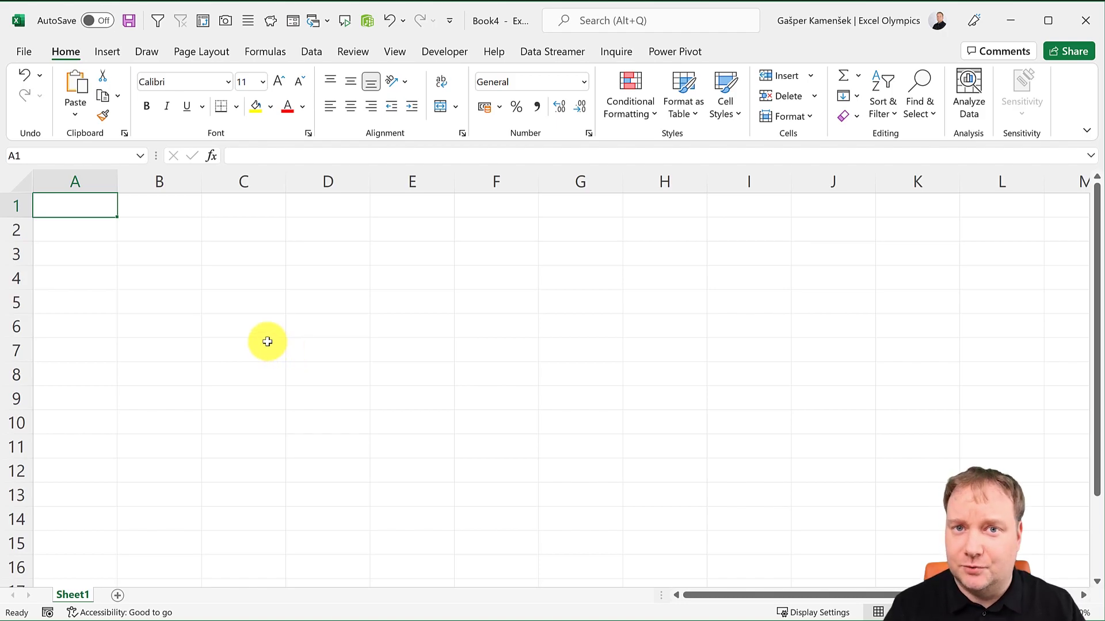
Select the range A1:B10, then rows 1 through 12, from the Name Box.
click(61, 155)
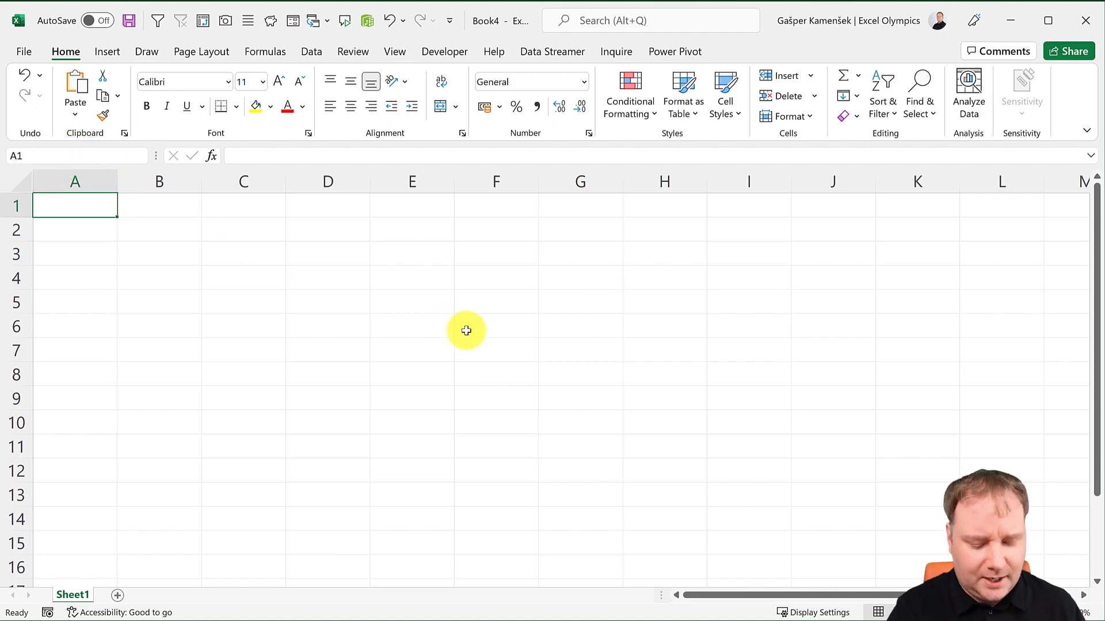
text(:)
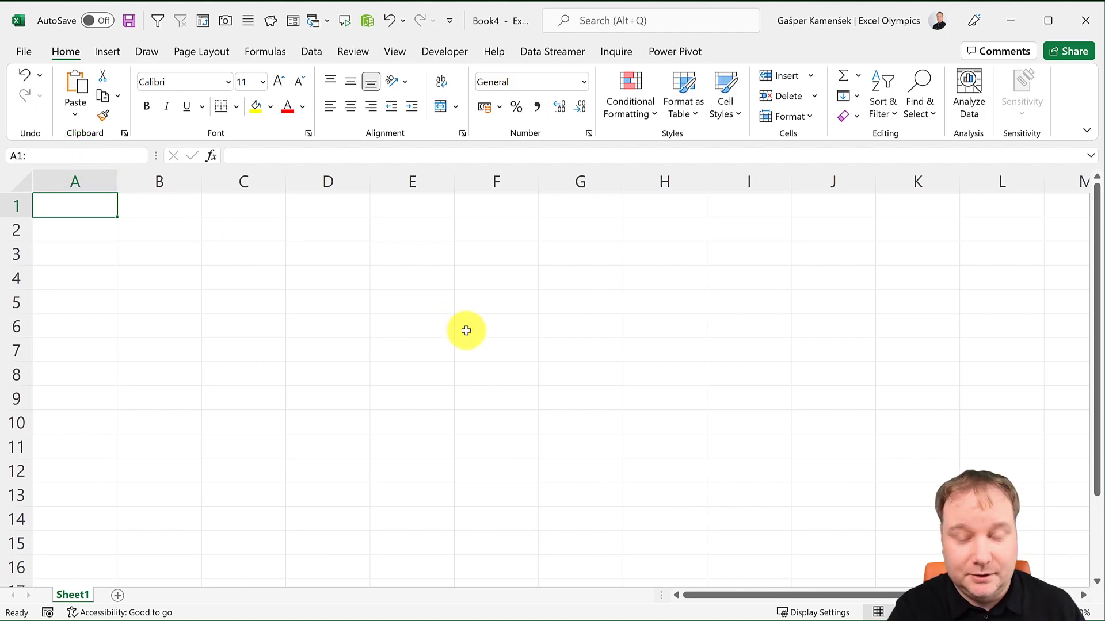
text(b10)
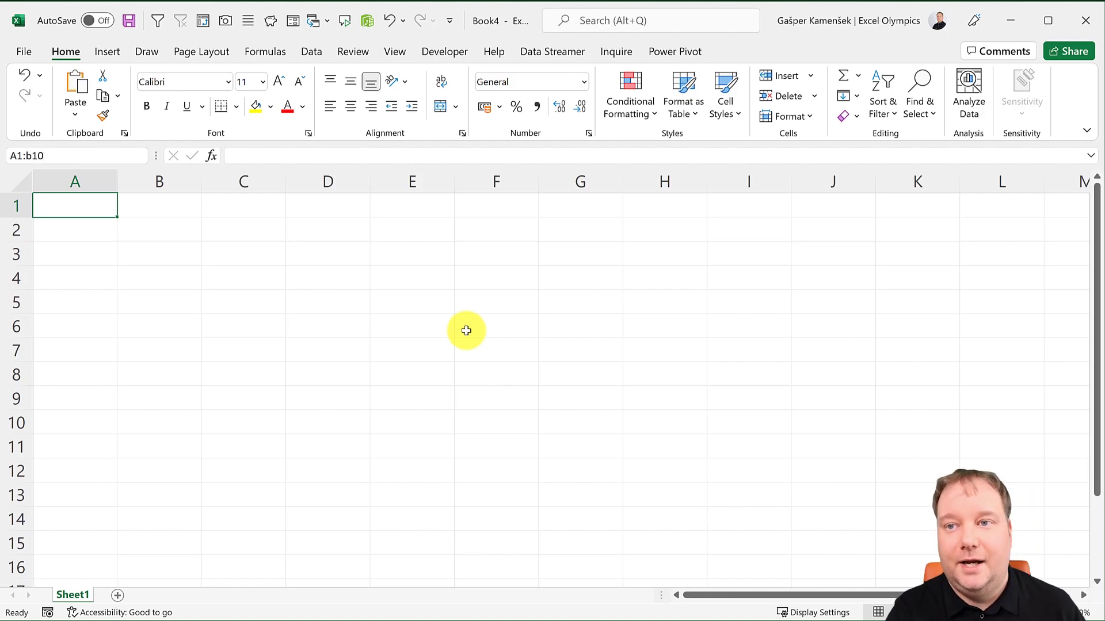
key(Return)
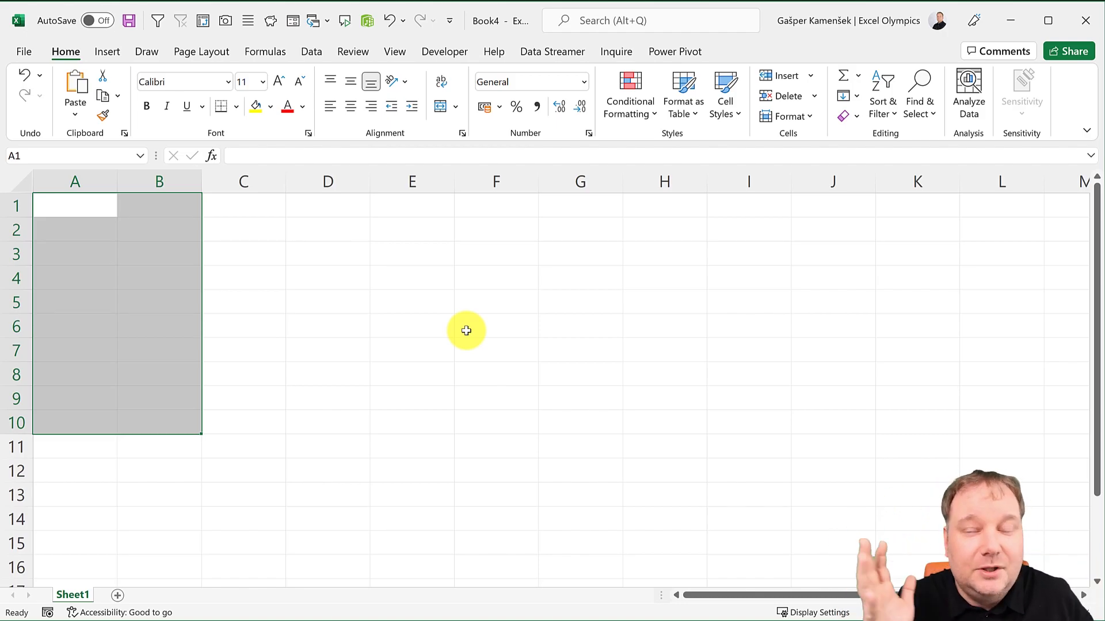
click(26, 156)
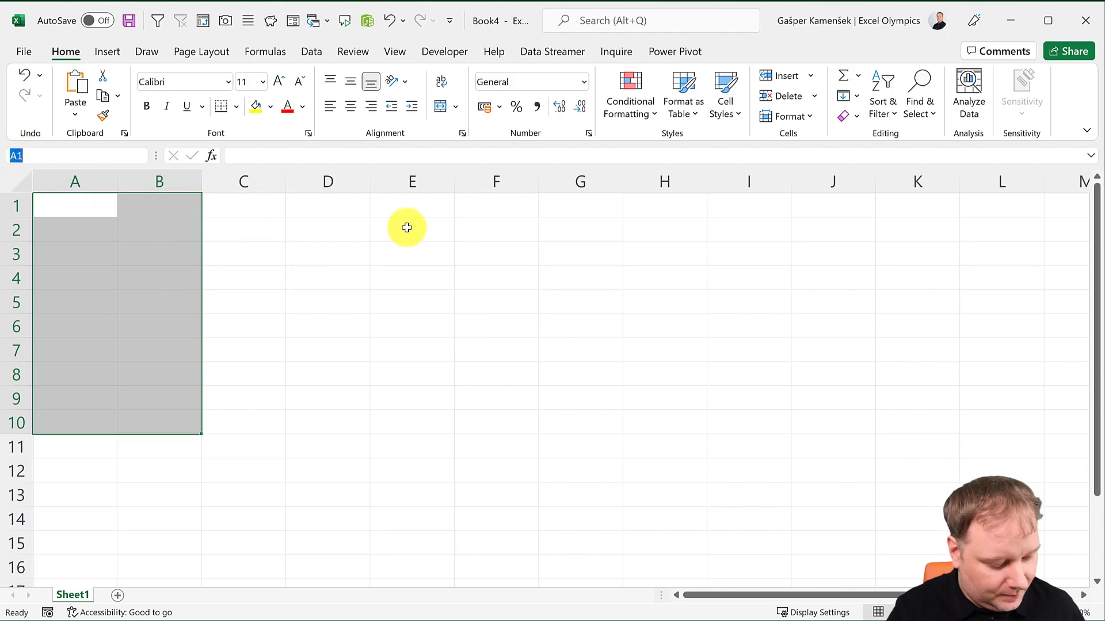
text(1:12)
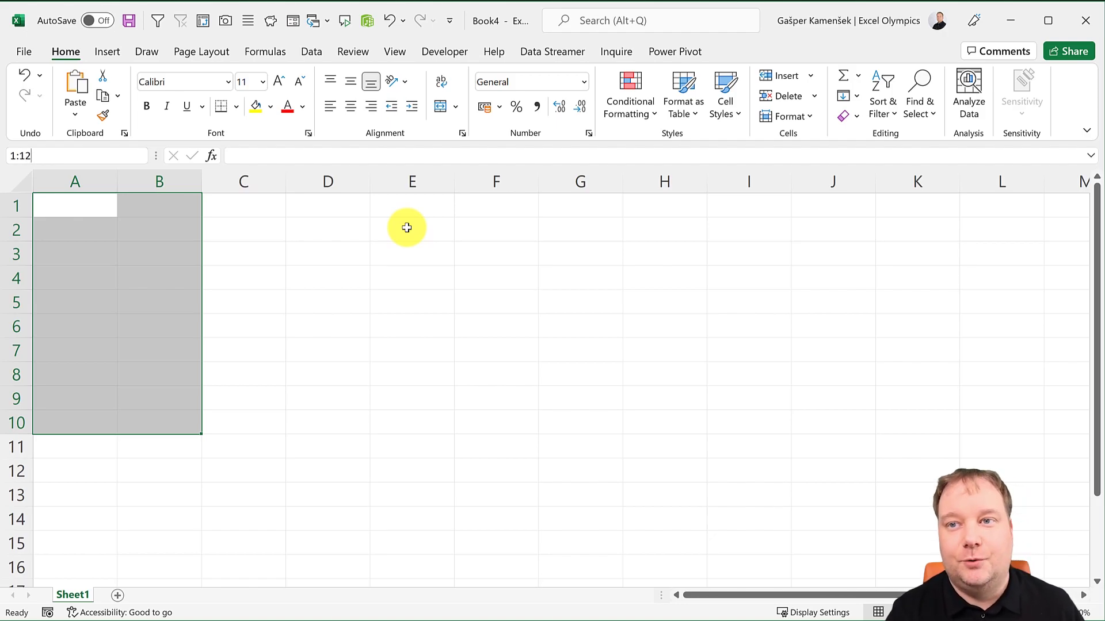
key(Return)
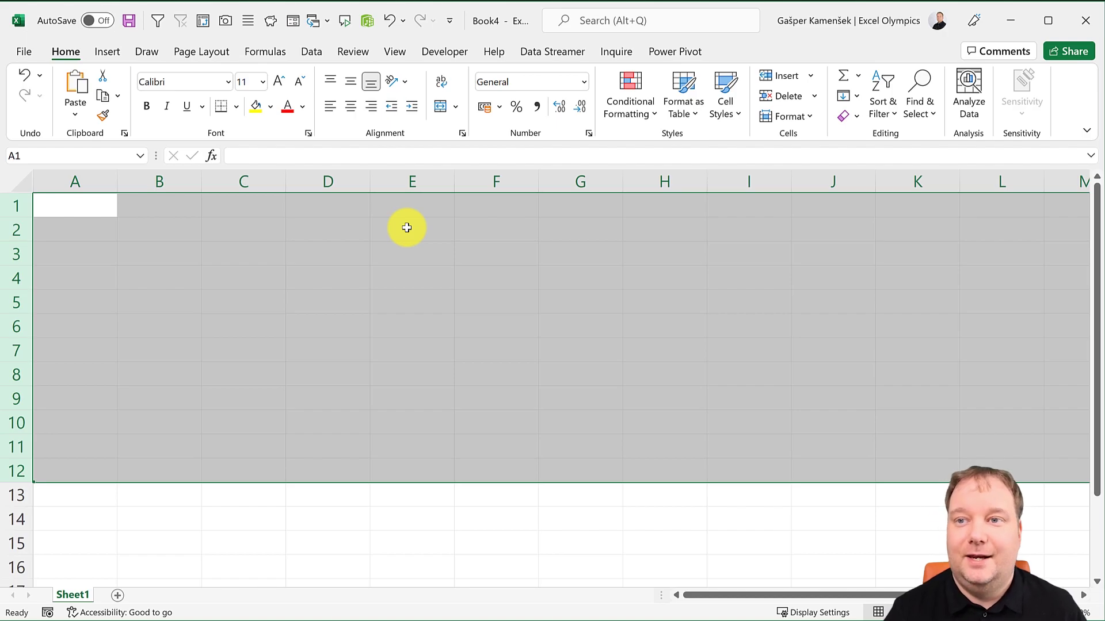
click(56, 209)
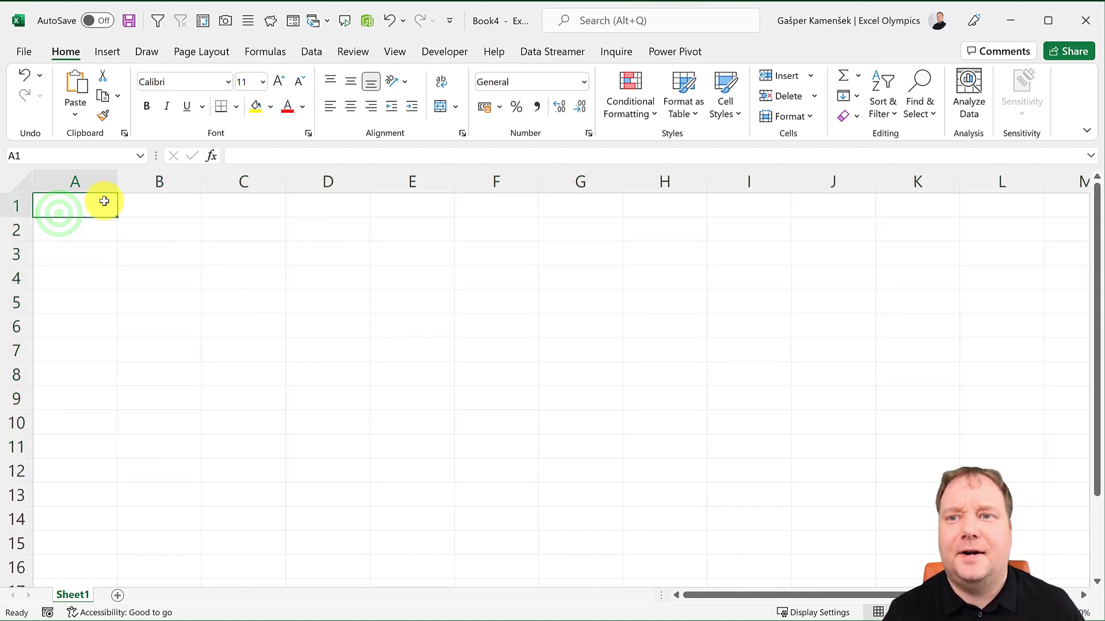
Select columns C through H by entering c:h in the Name Box.
click(60, 156)
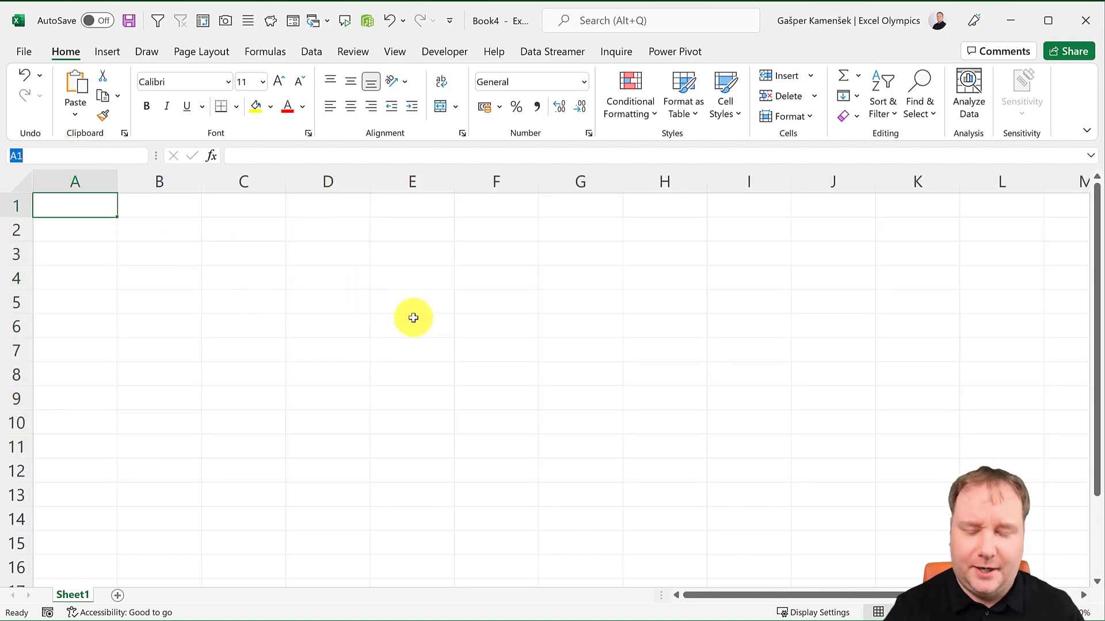
text(c:h)
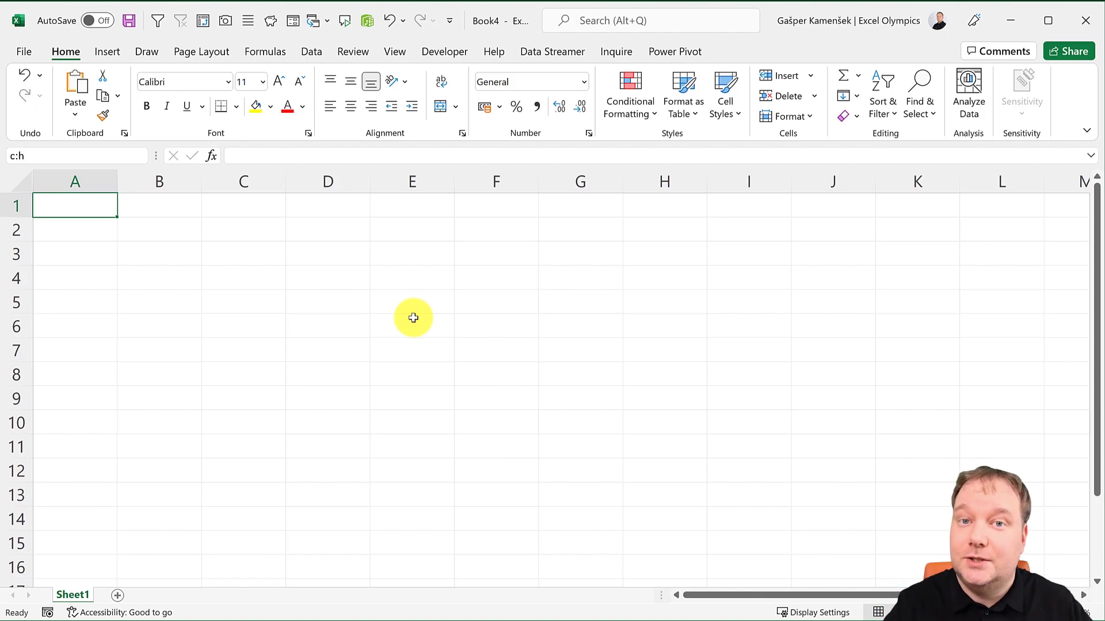
key(Return)
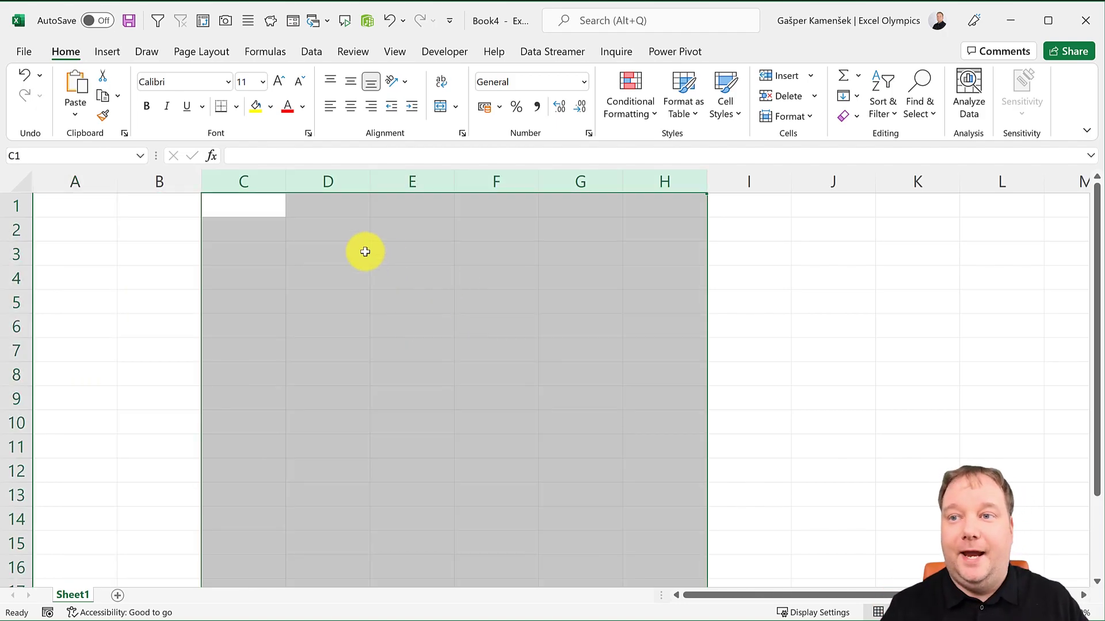
click(101, 212)
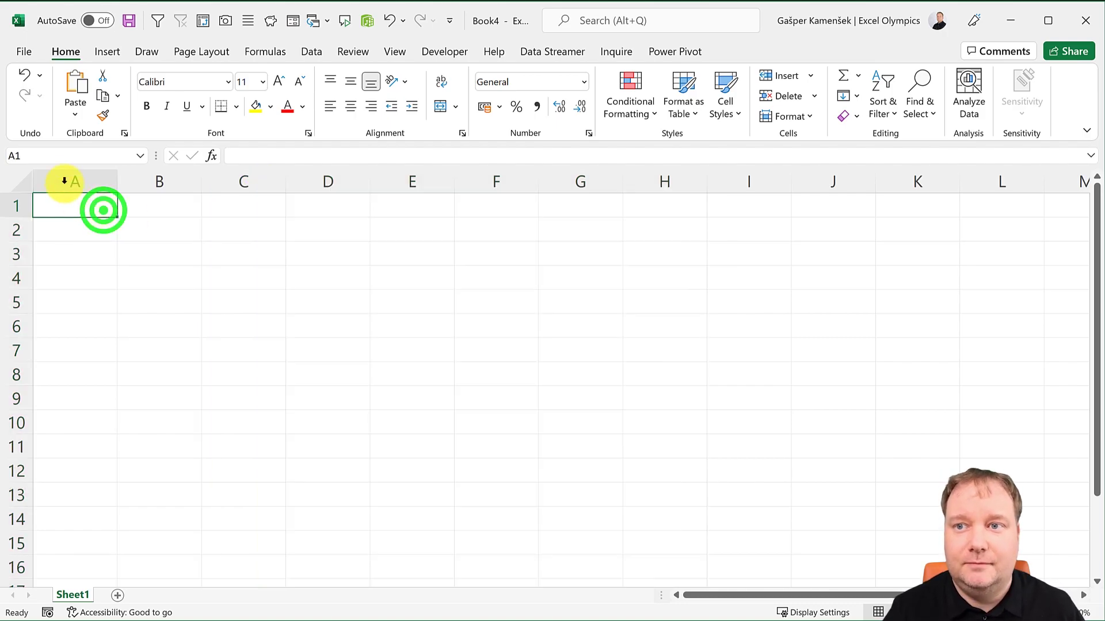
Select all of column C, then all of row 4.
click(61, 156)
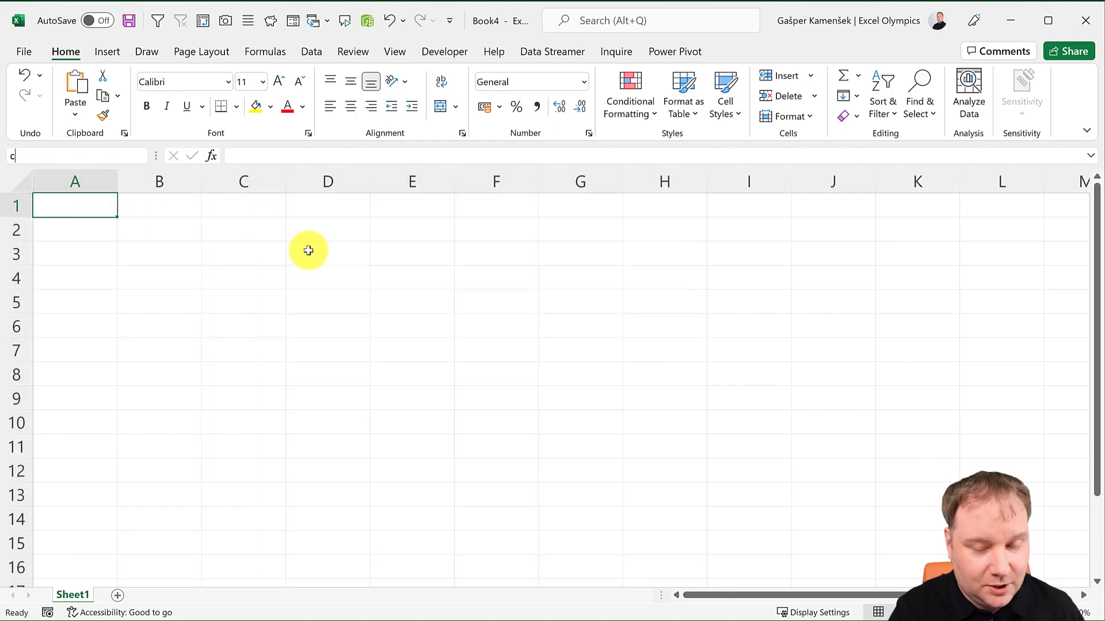
text(c:c)
key(Return)
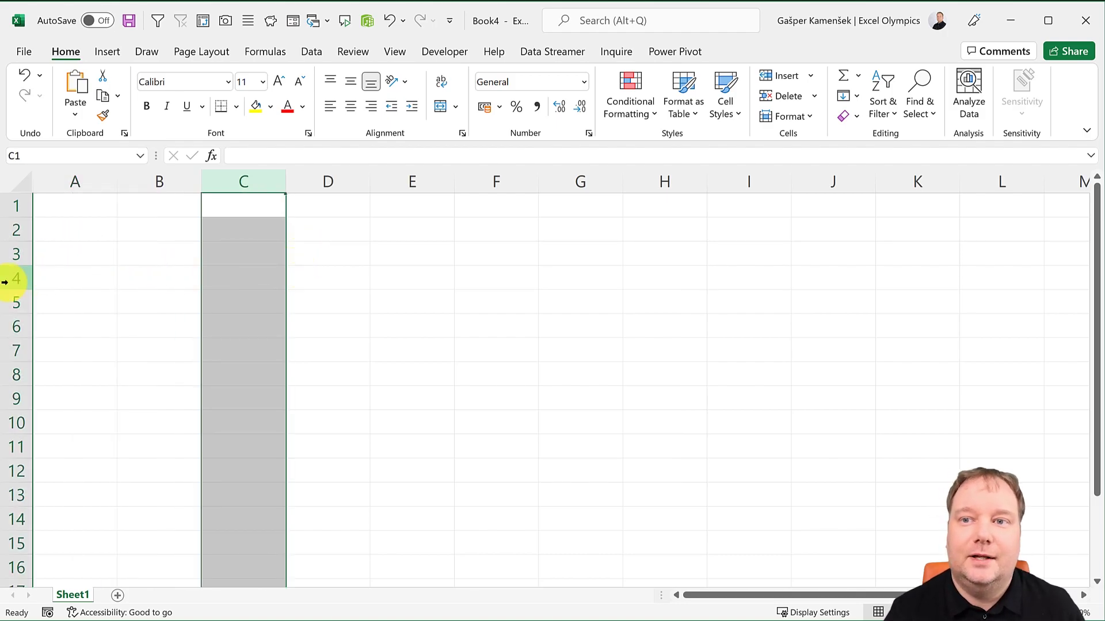
click(59, 153)
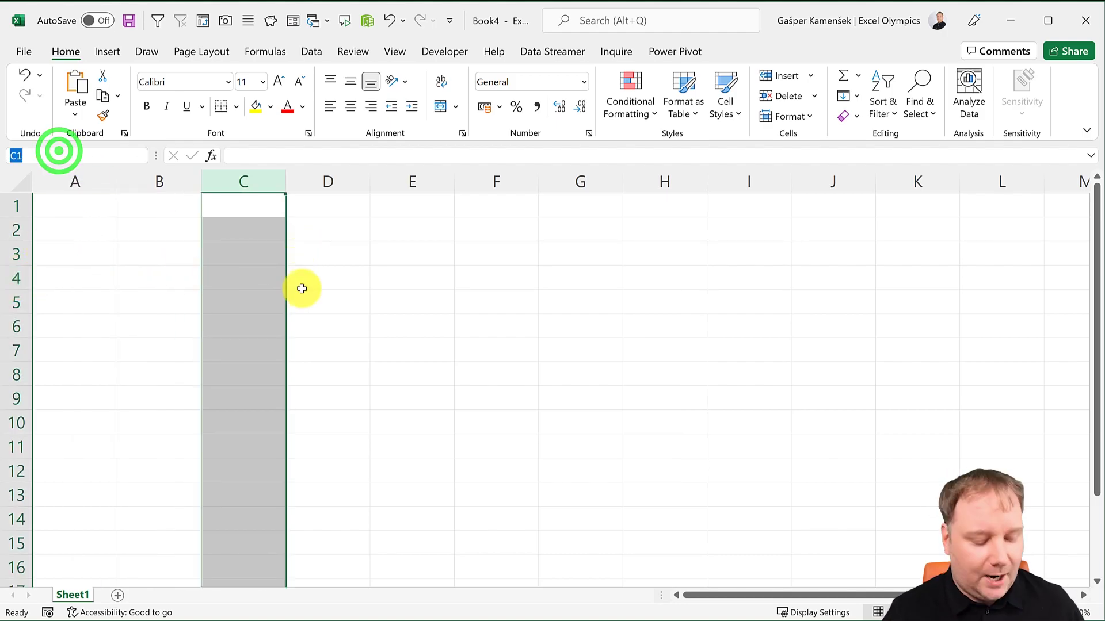
text(4:4)
key(Return)
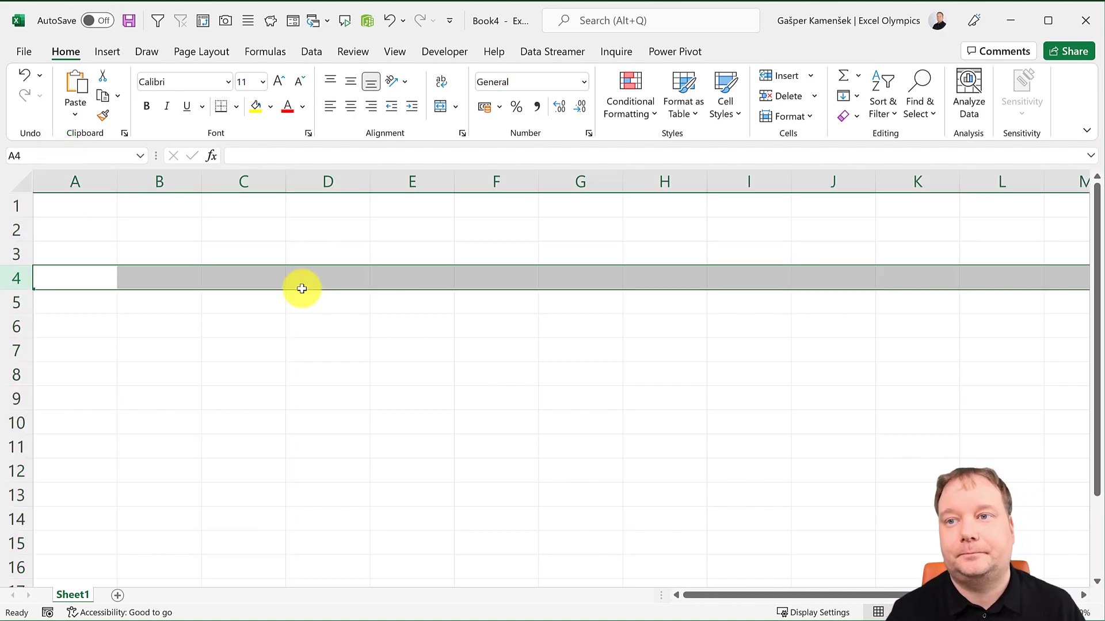
click(106, 200)
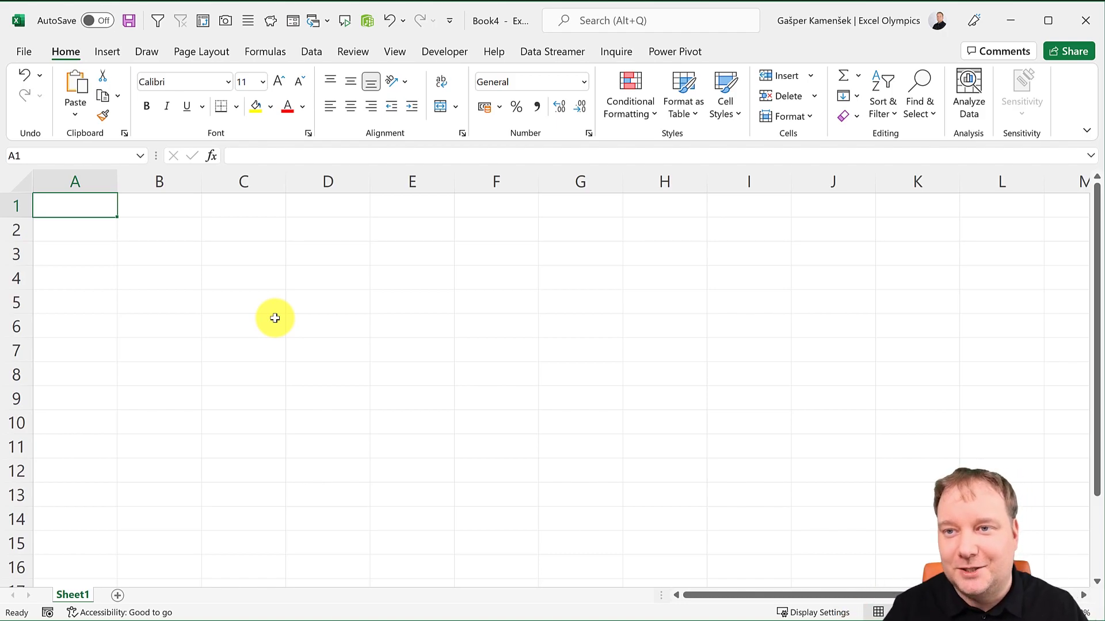
click(79, 210)
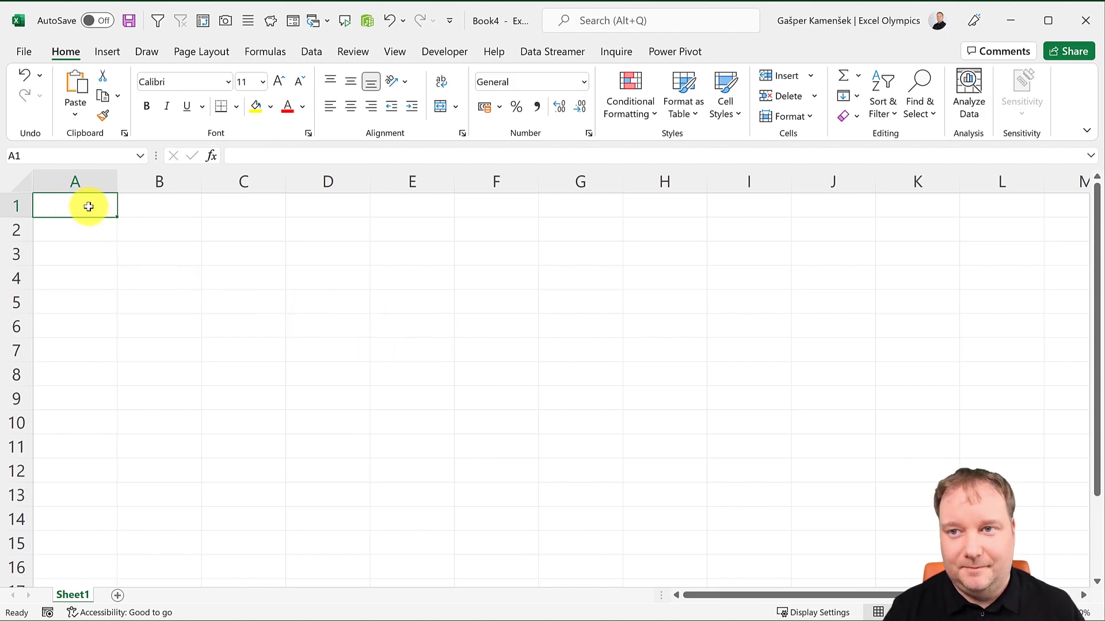
click(80, 201)
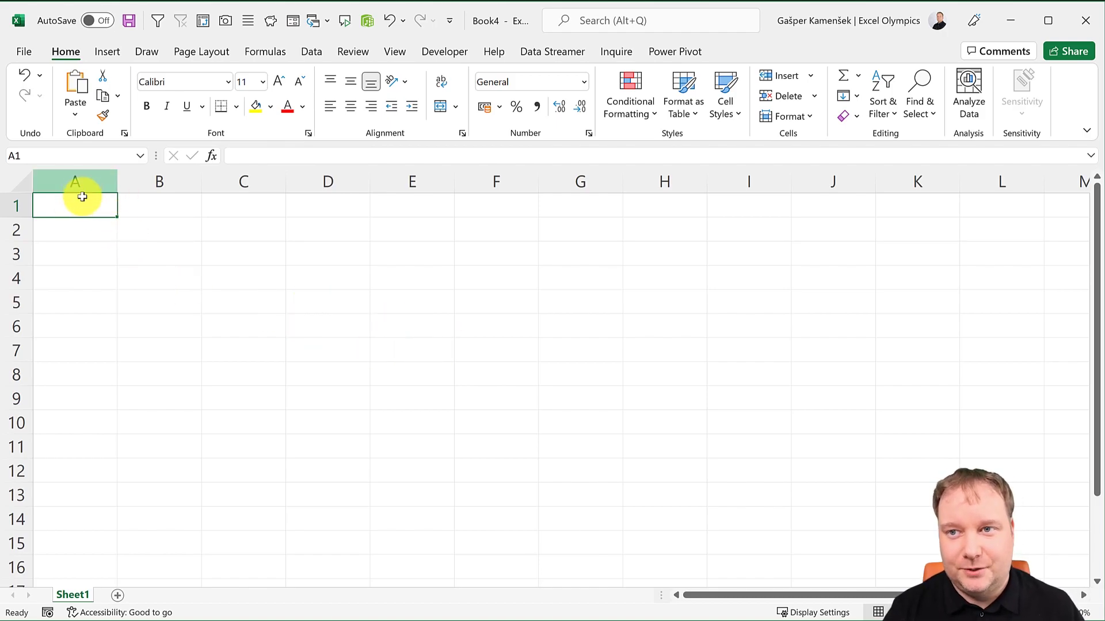
click(59, 155)
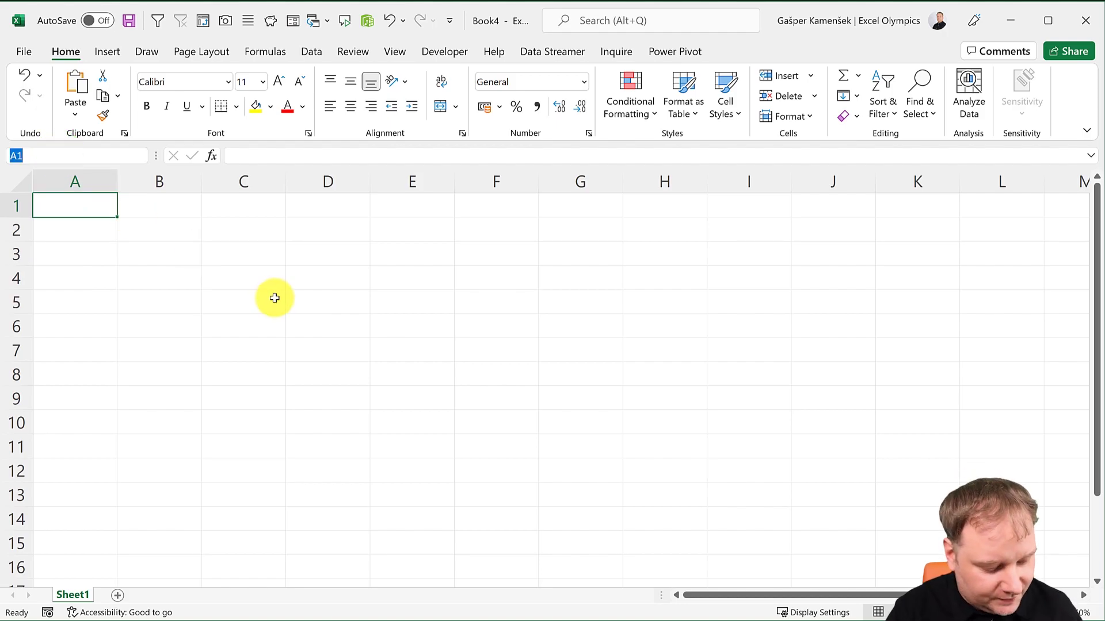
text(i15)
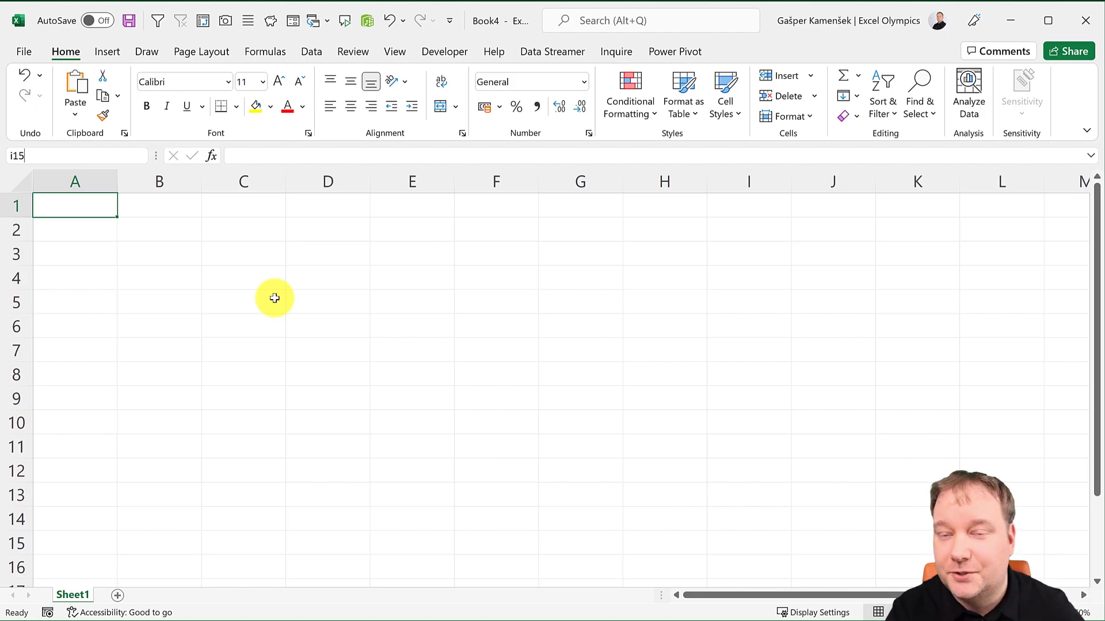
key(shift+Return)
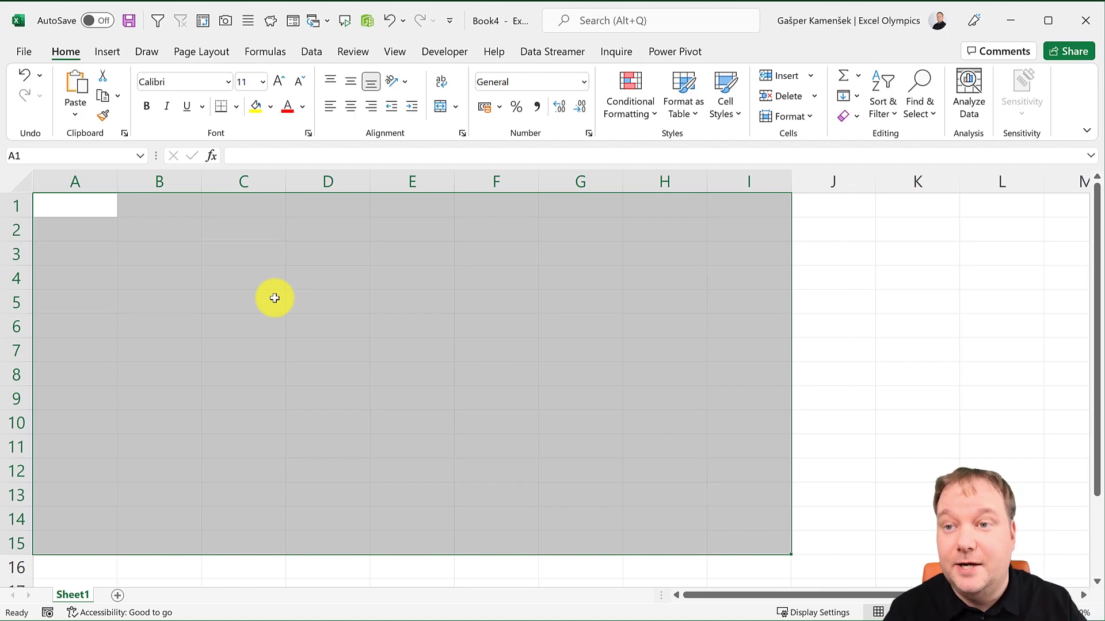
click(84, 209)
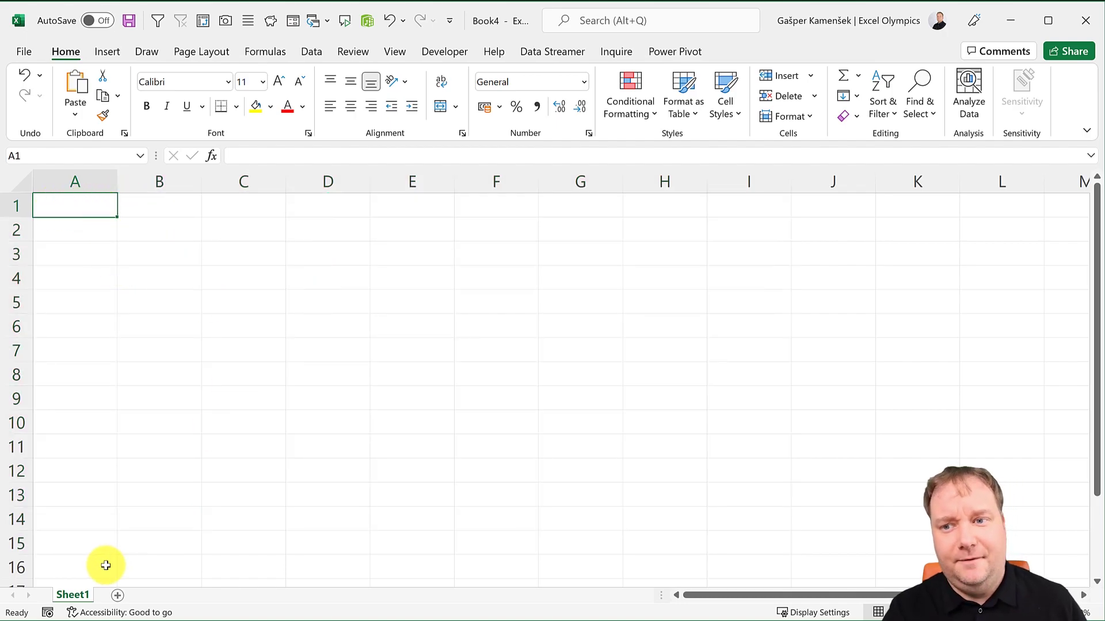
click(52, 156)
key(Right)
text(:a500)
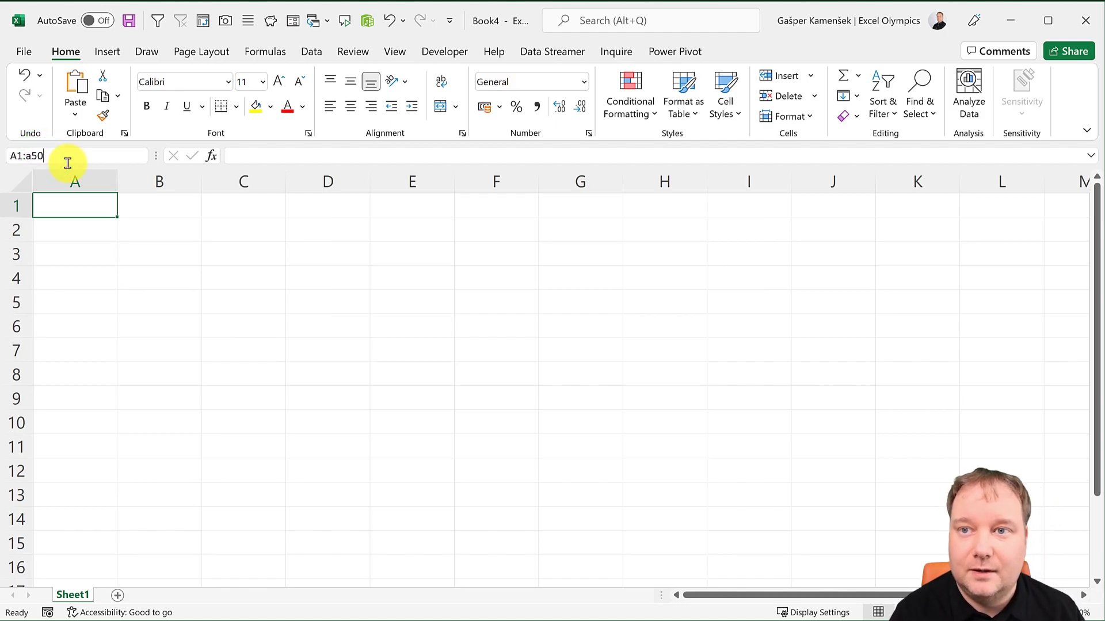
key(Return)
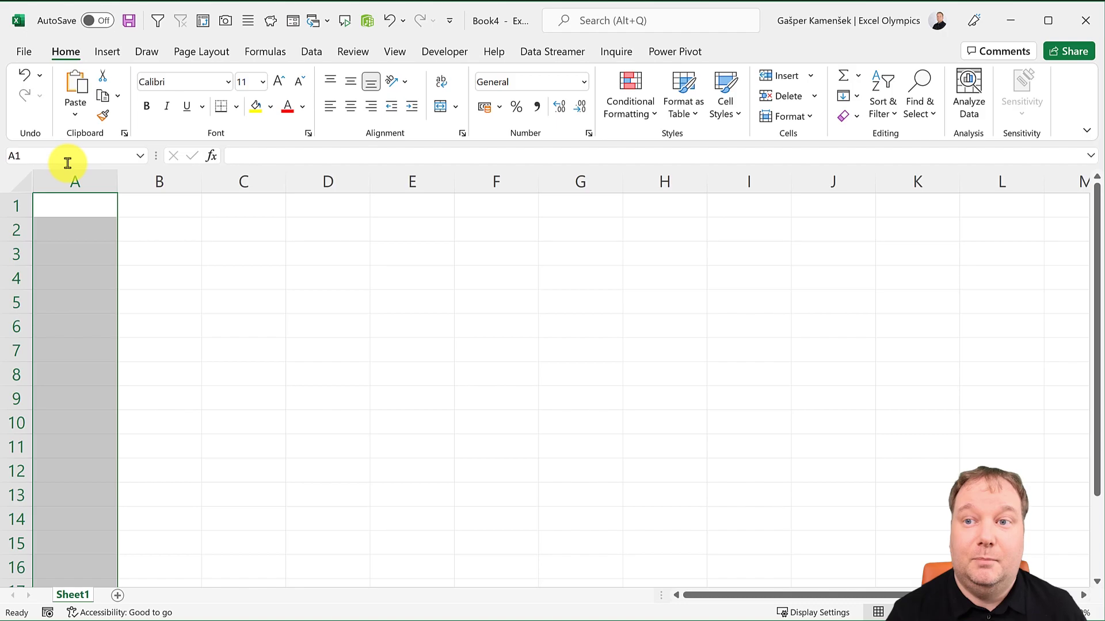
click(104, 205)
click(34, 154)
text(a50)
key(shift+Return)
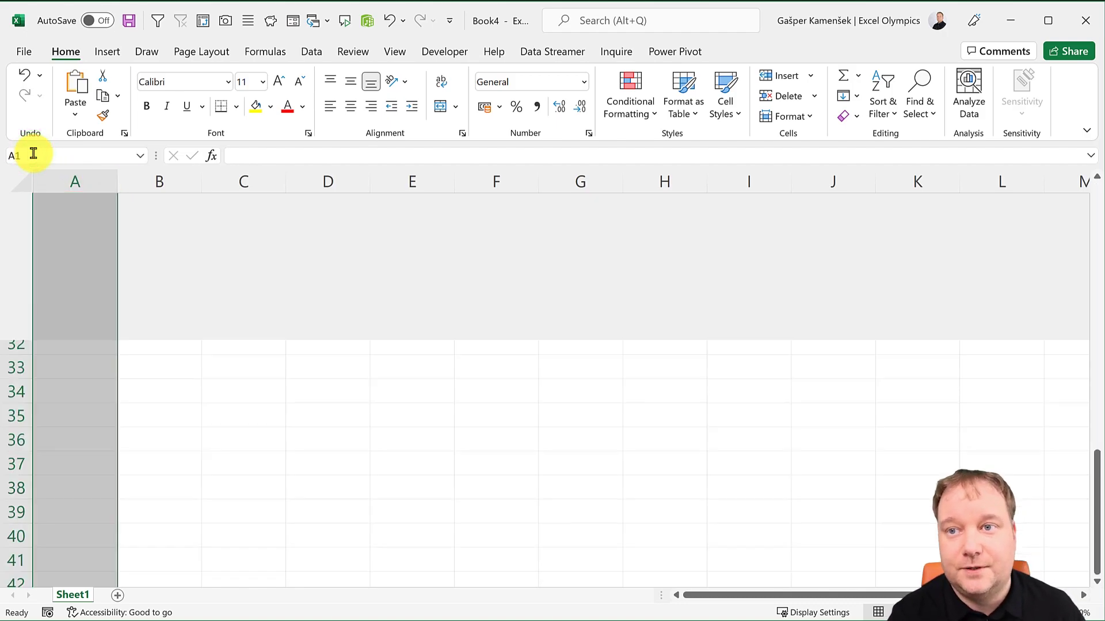
key(ctrl+BackSpace)
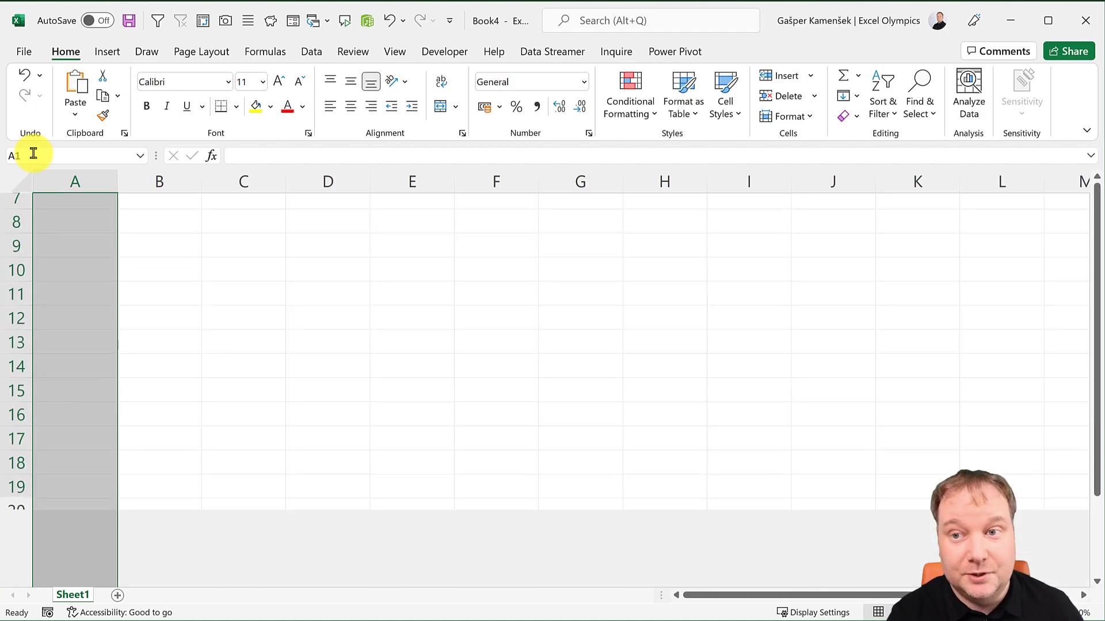
click(92, 202)
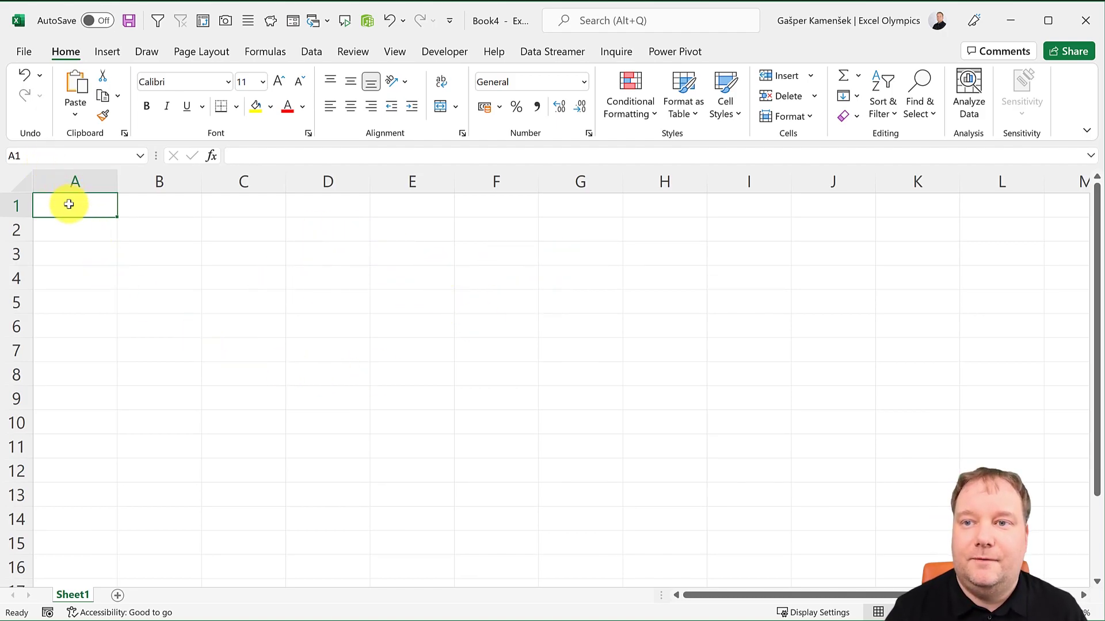
Add columns E:F, range H6:I10 and rows 13:14 to the dragged A1:C9 selection.
drag(69, 204, 247, 409)
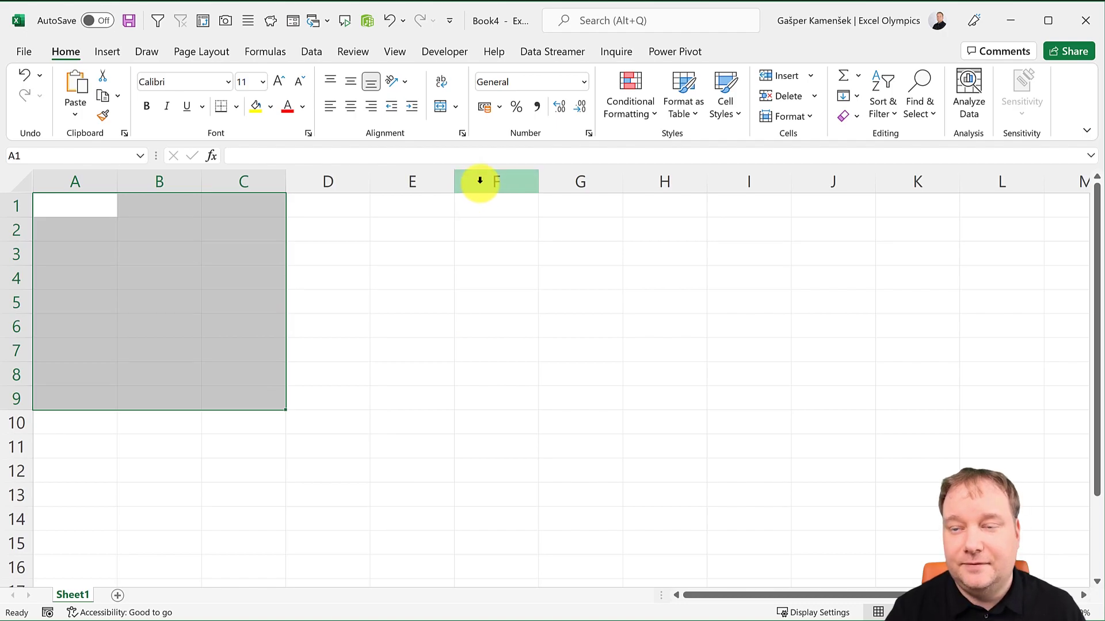
click(61, 160)
text(e:f)
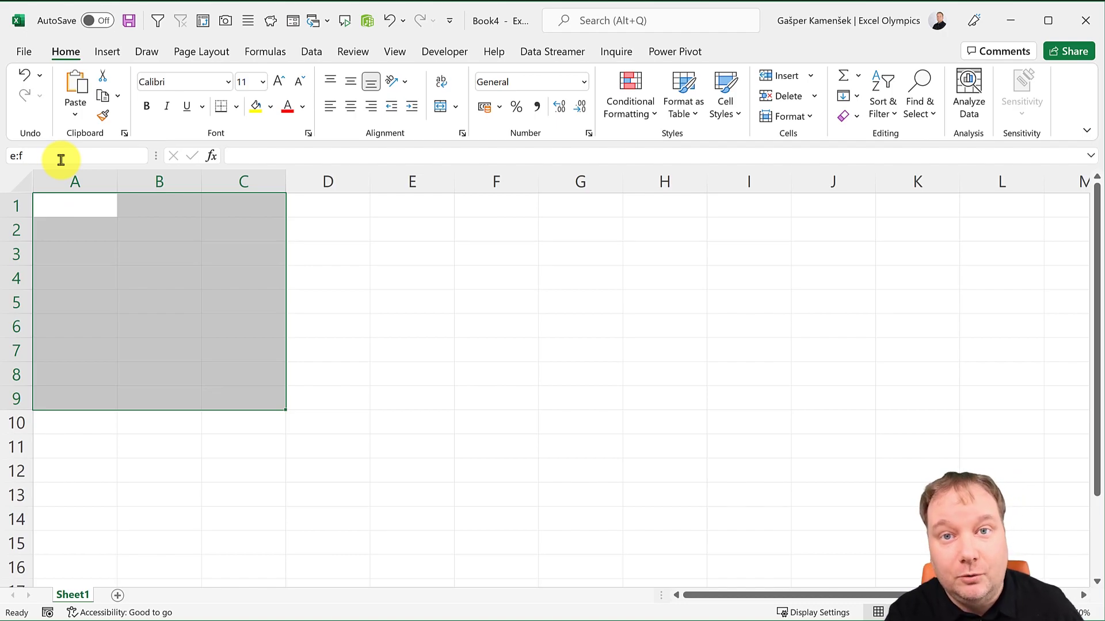
key(Return)
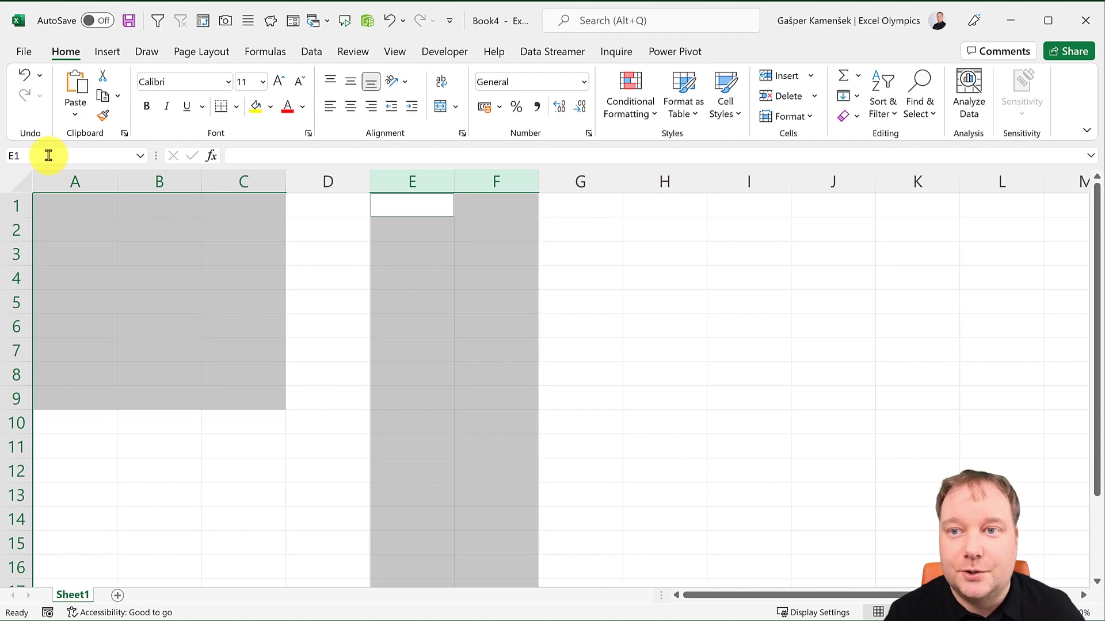
click(48, 156)
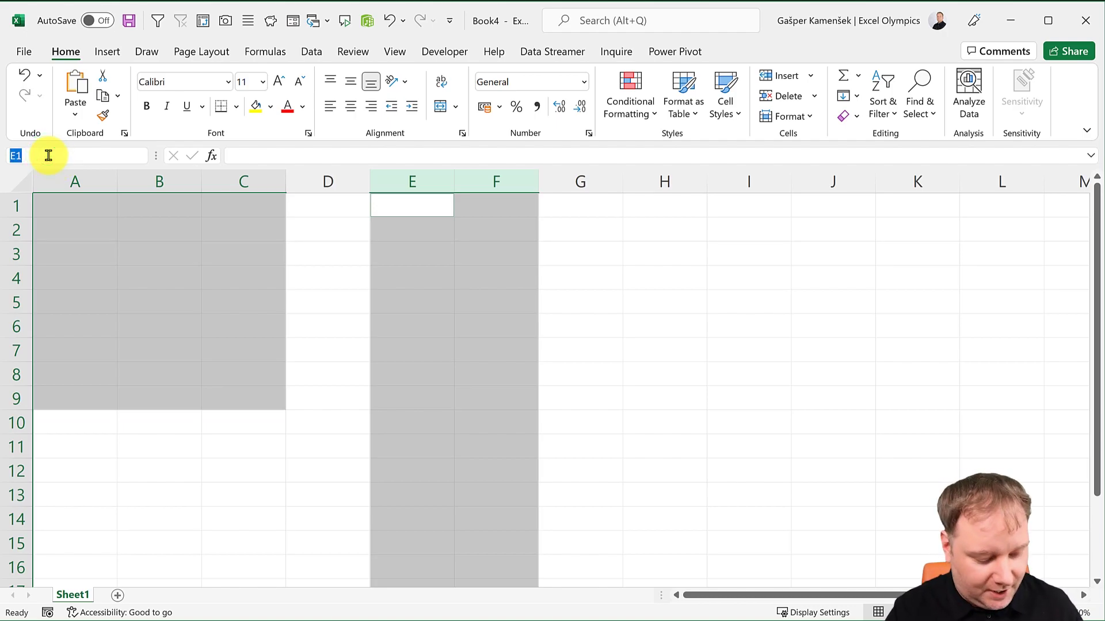
text(h6)
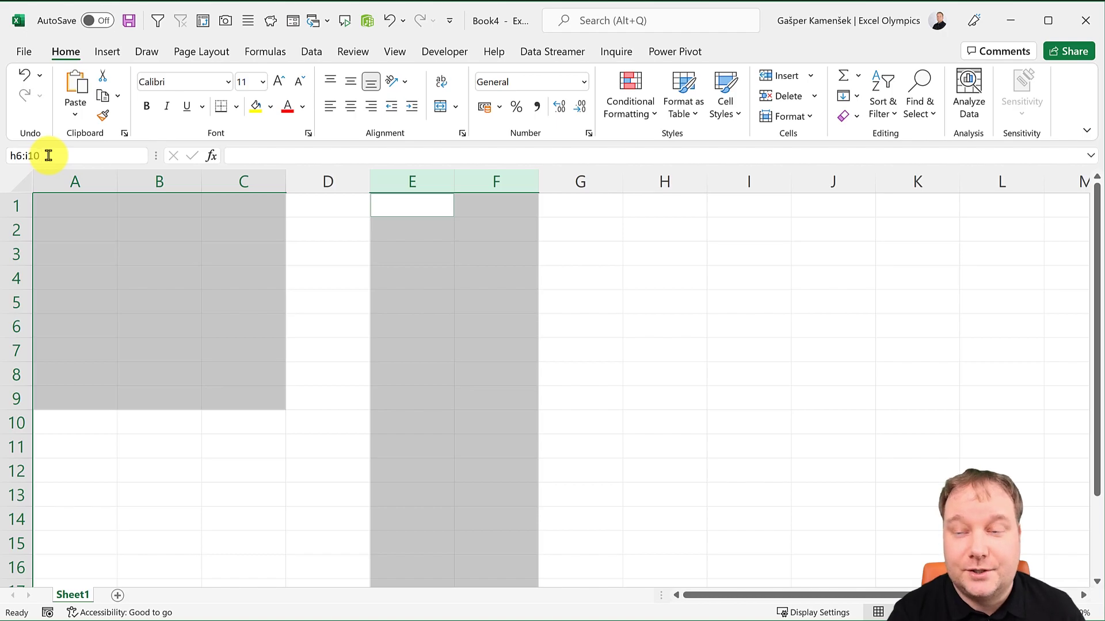
text(:i10)
key(Return)
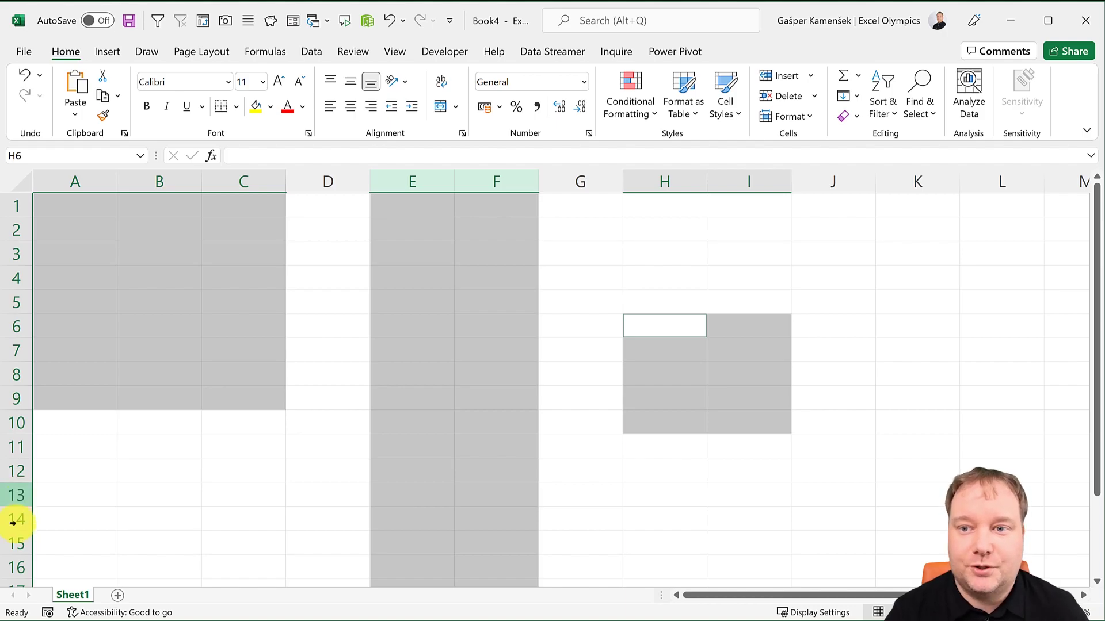
click(34, 153)
text(1)
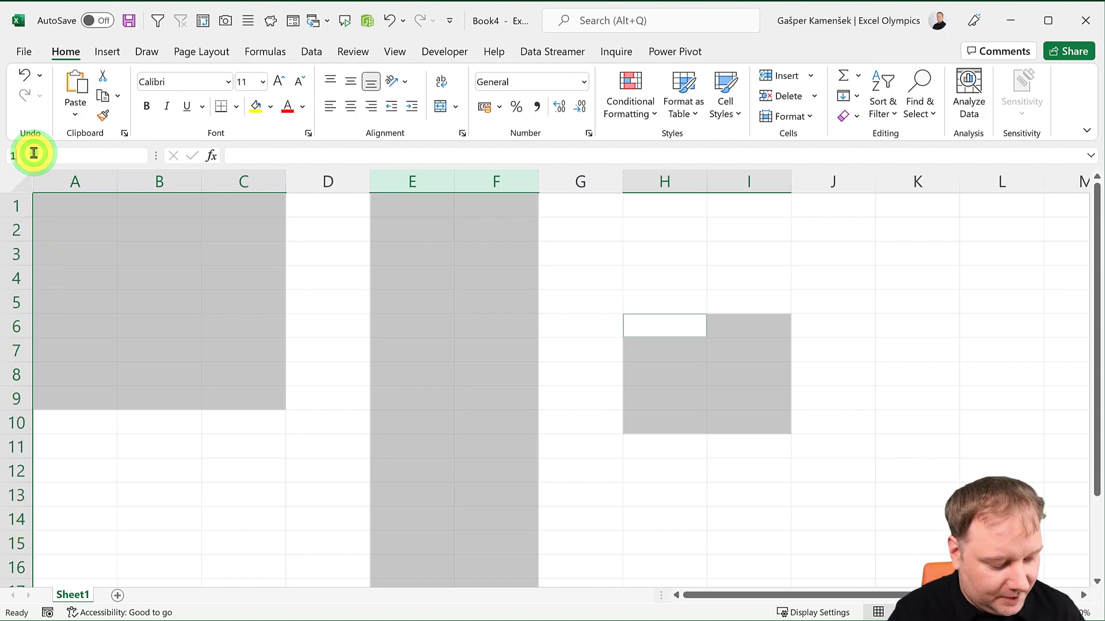
text(3:13)
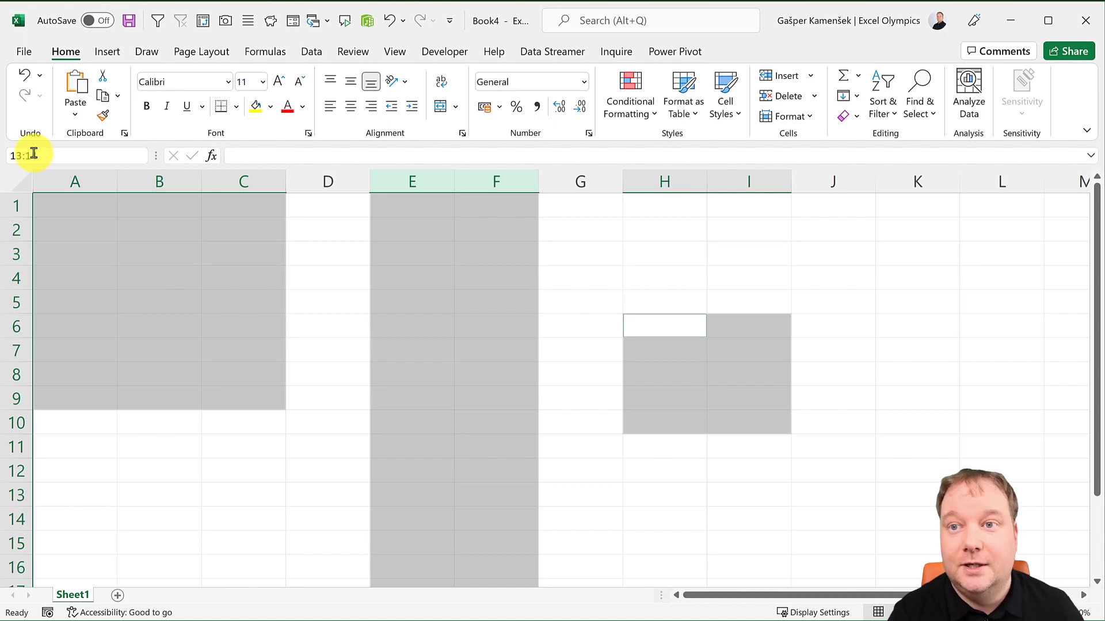
text(:14)
key(Return)
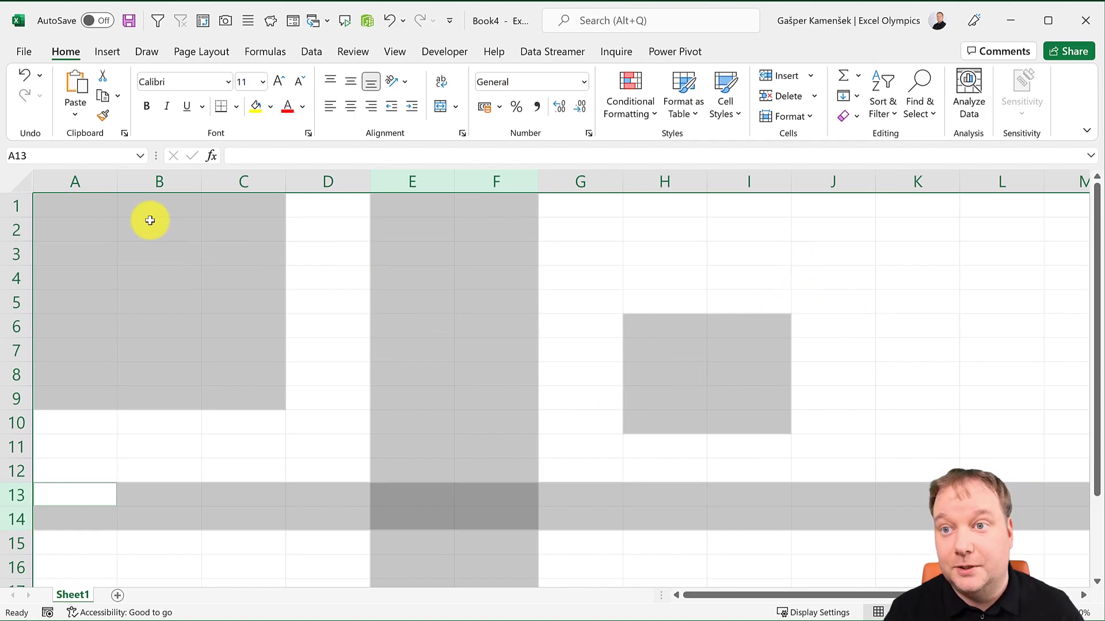
Turn on Extend Selection at A1 and stretch the selection through I2, H6, F10 and D14.
click(99, 205)
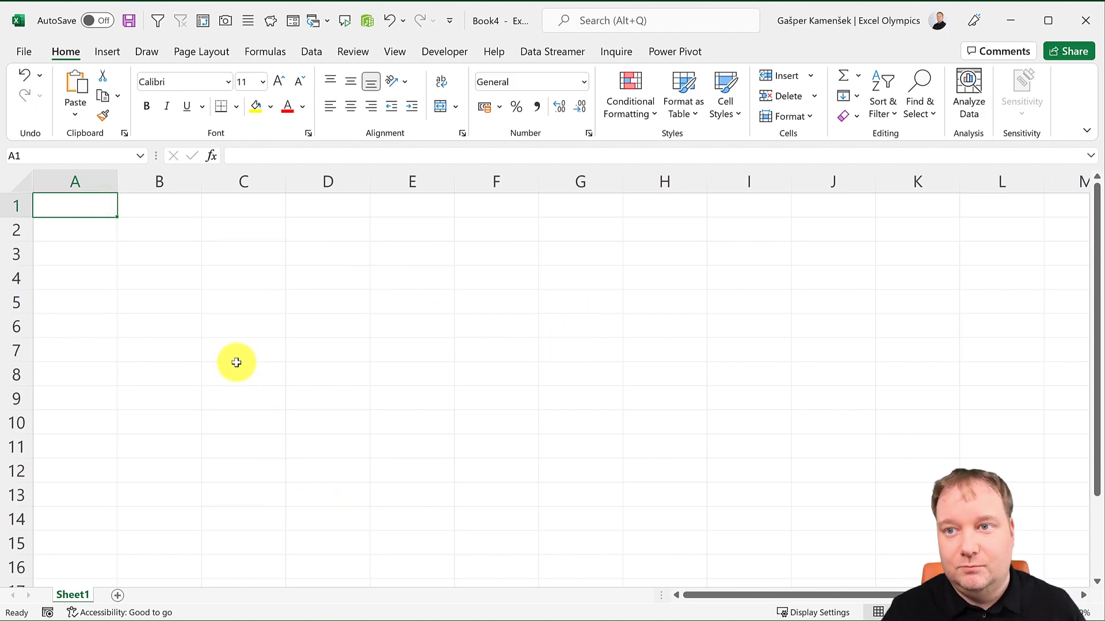
click(70, 204)
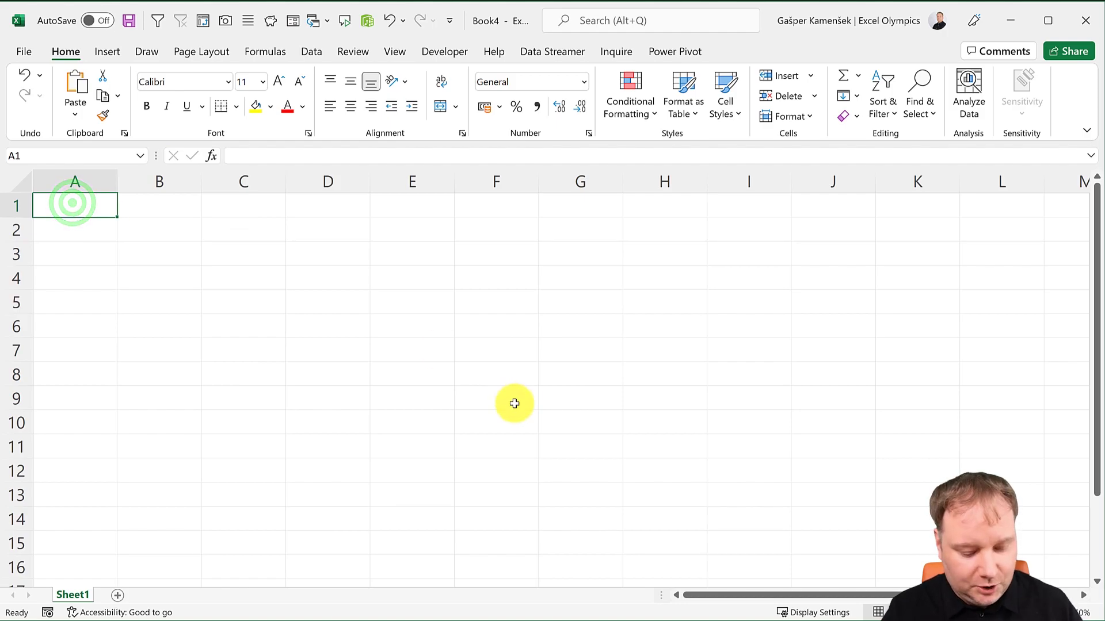
key(F8)
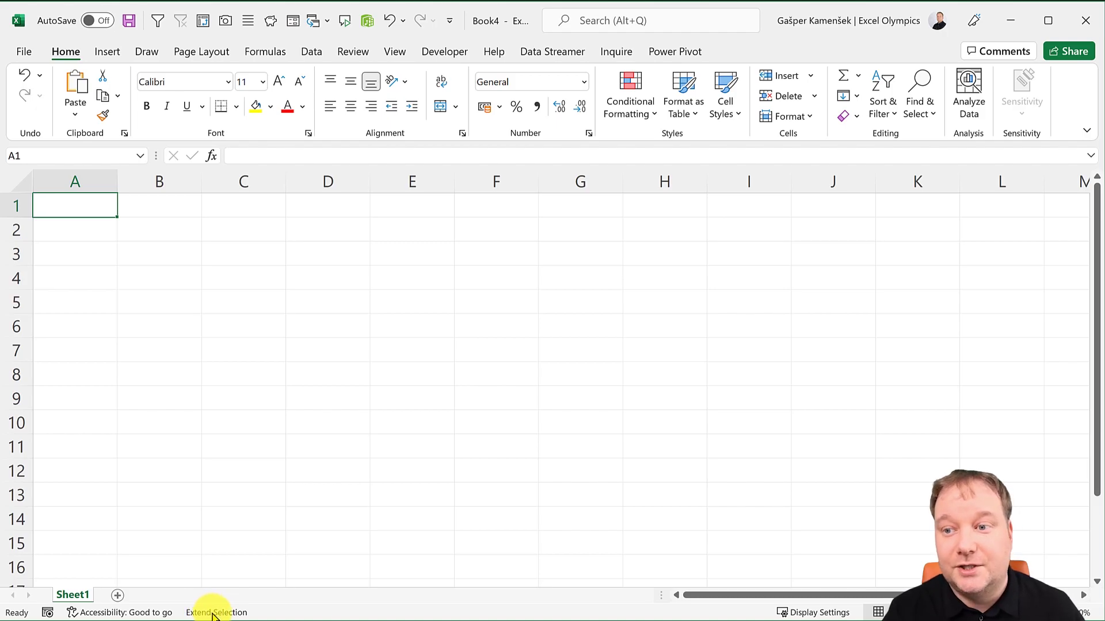
click(764, 237)
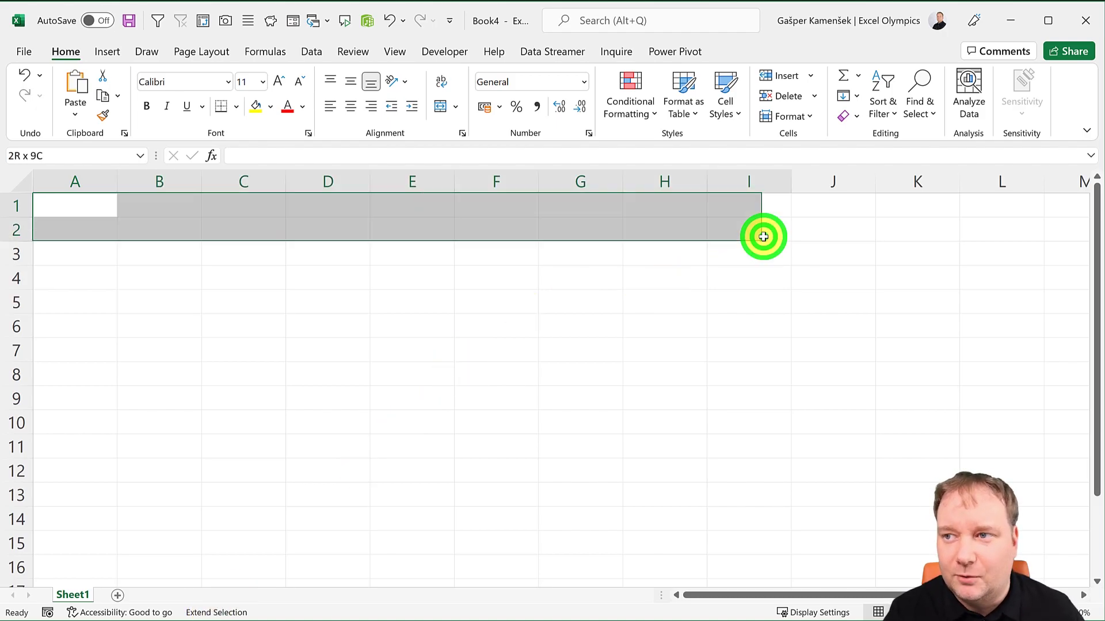
click(699, 327)
click(531, 430)
click(339, 509)
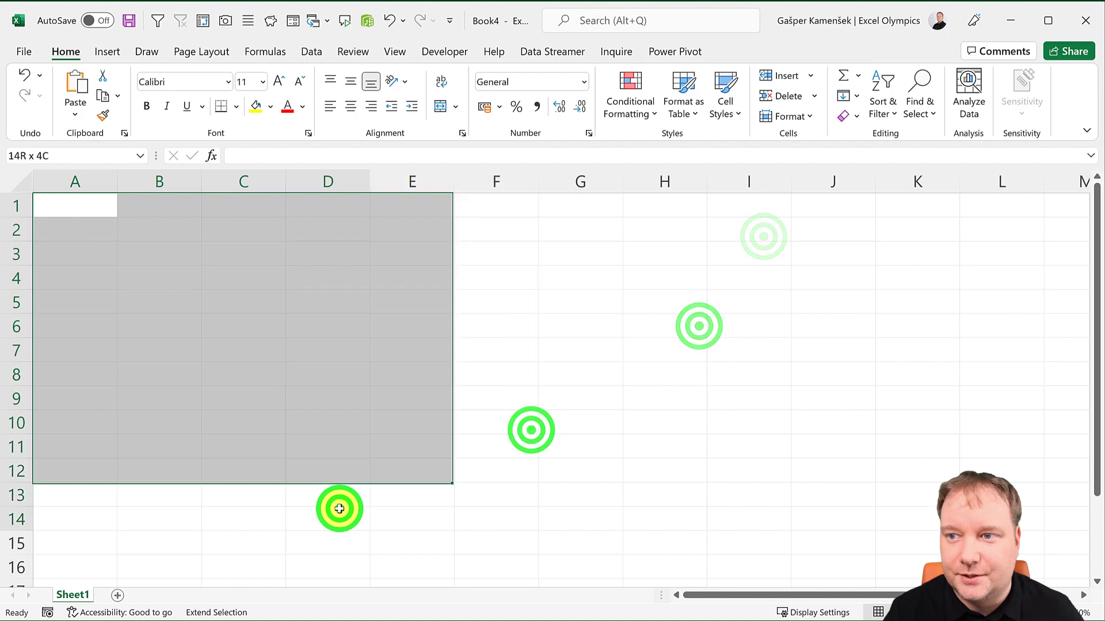
click(89, 211)
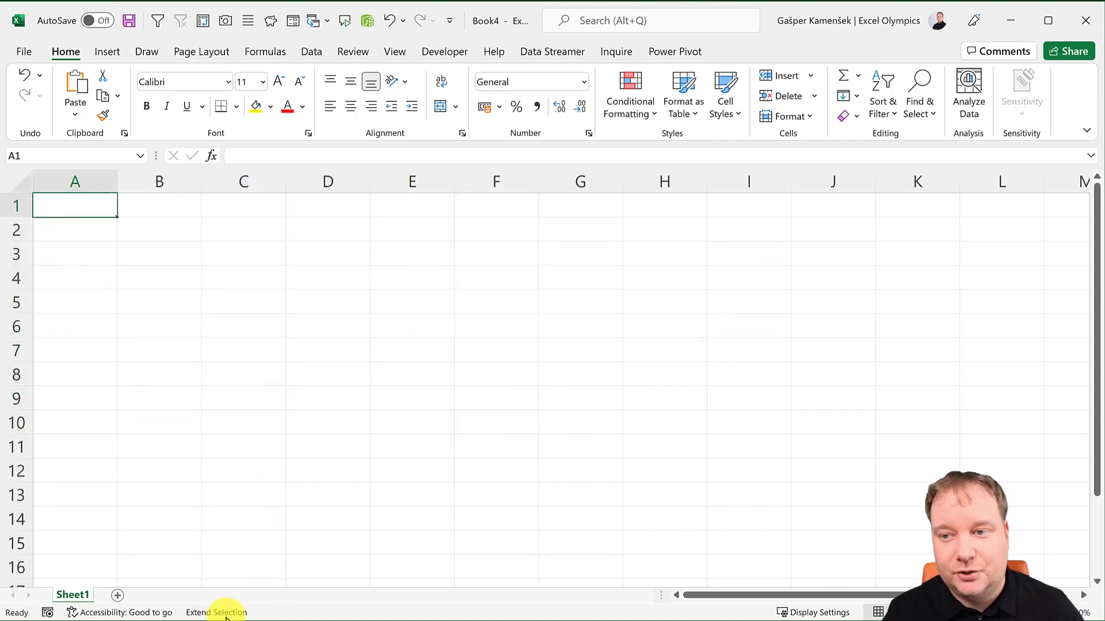
Extend the selection from A1 to D6 and on to I15, then turn Extend Selection off.
click(46, 155)
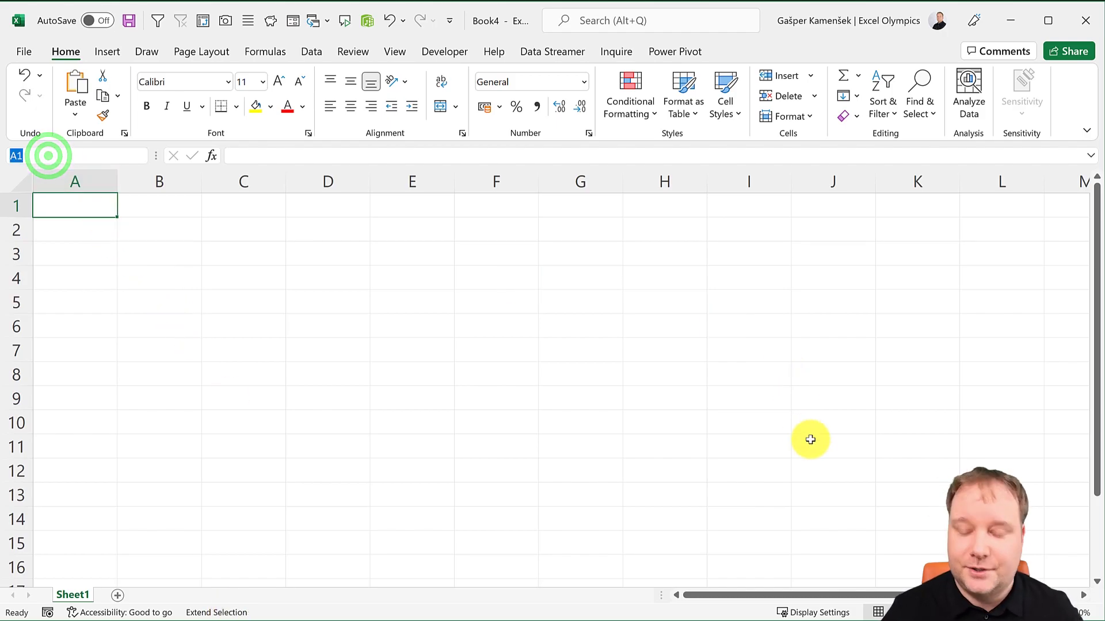
text(D6)
key(Return)
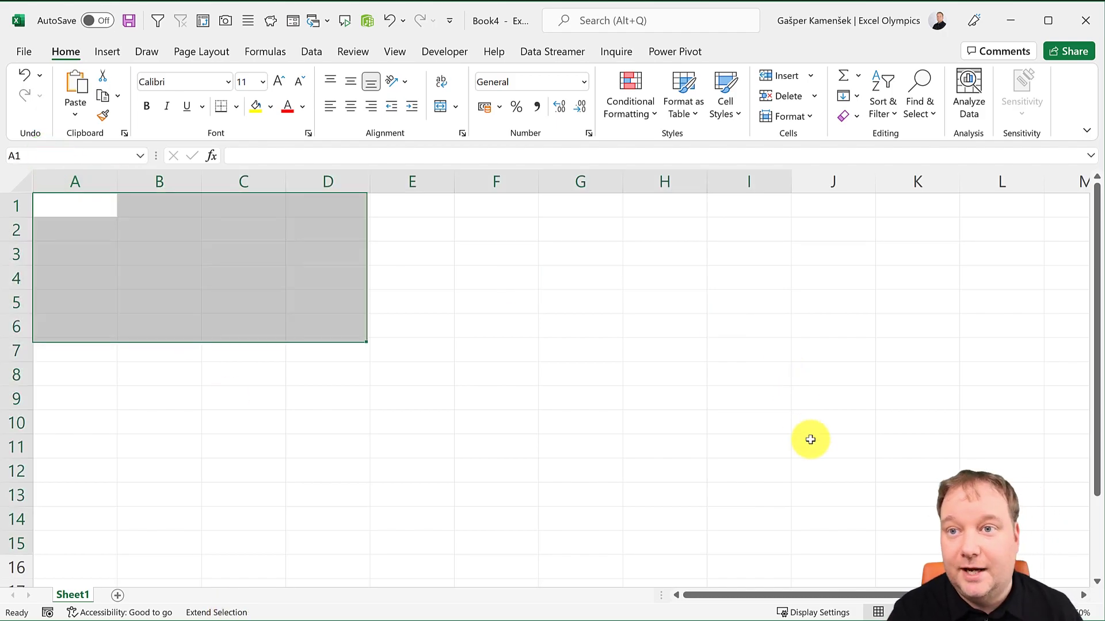
key(Right)
key(Right)
key(Right)
key(Right)
key(Right)
key(Down)
key(Down)
key(Down)
key(Down)
key(Down)
key(Down)
key(Down)
key(Down)
key(Down)
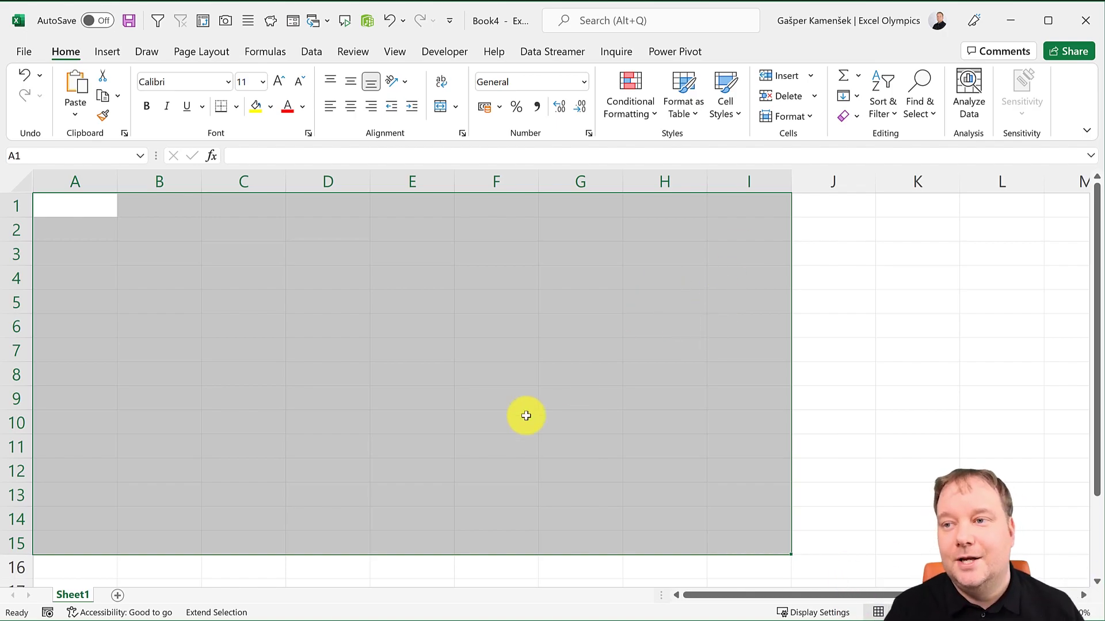
key(F8)
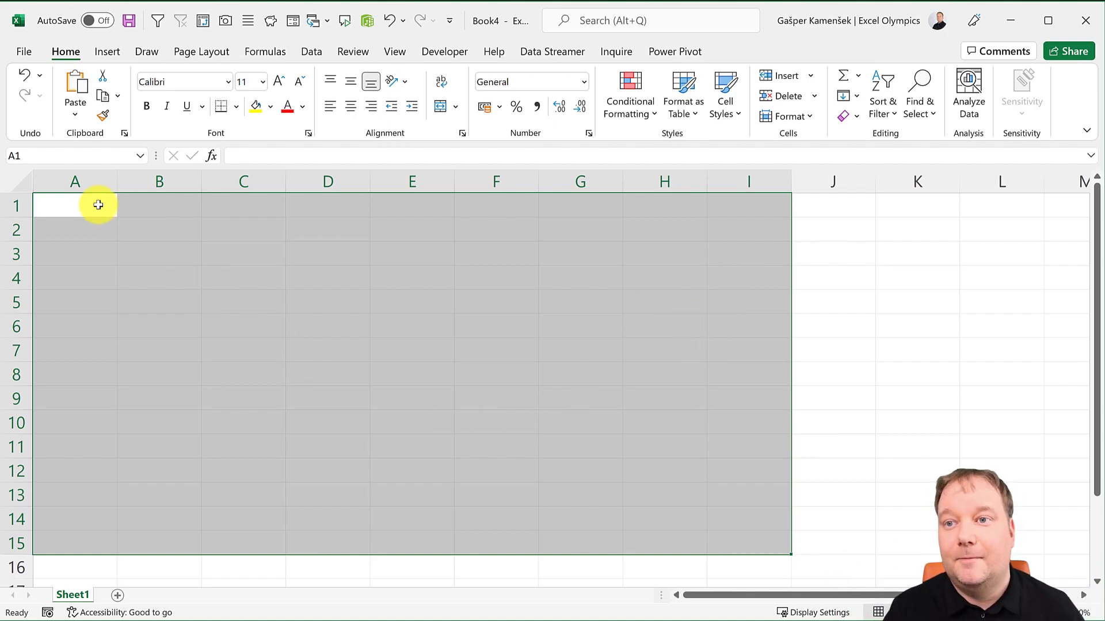
drag(98, 205, 264, 405)
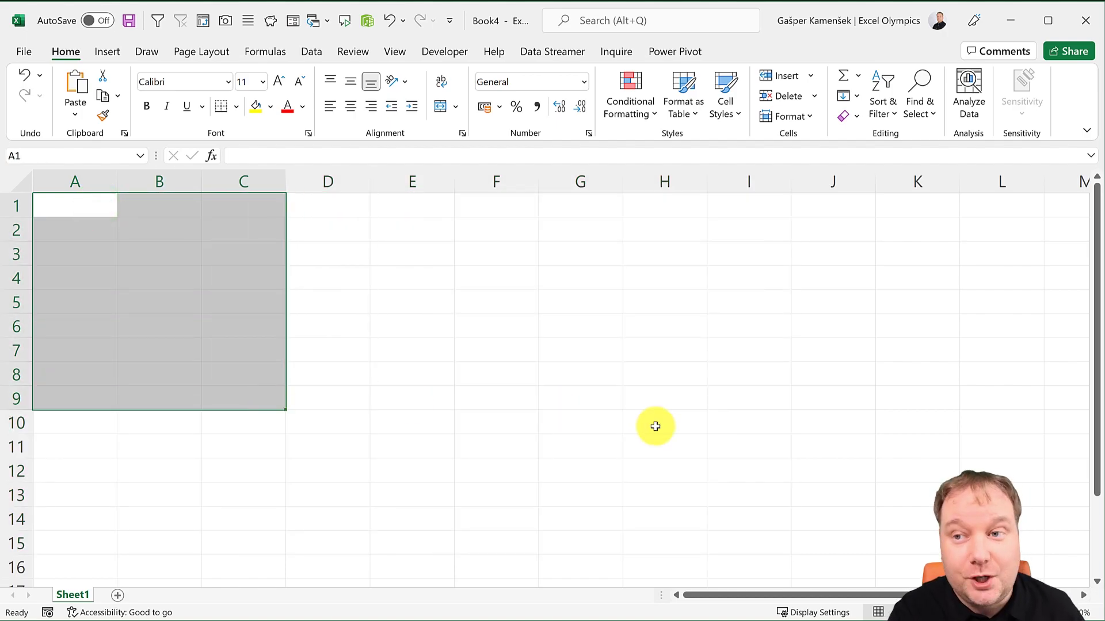
key(shift+F8)
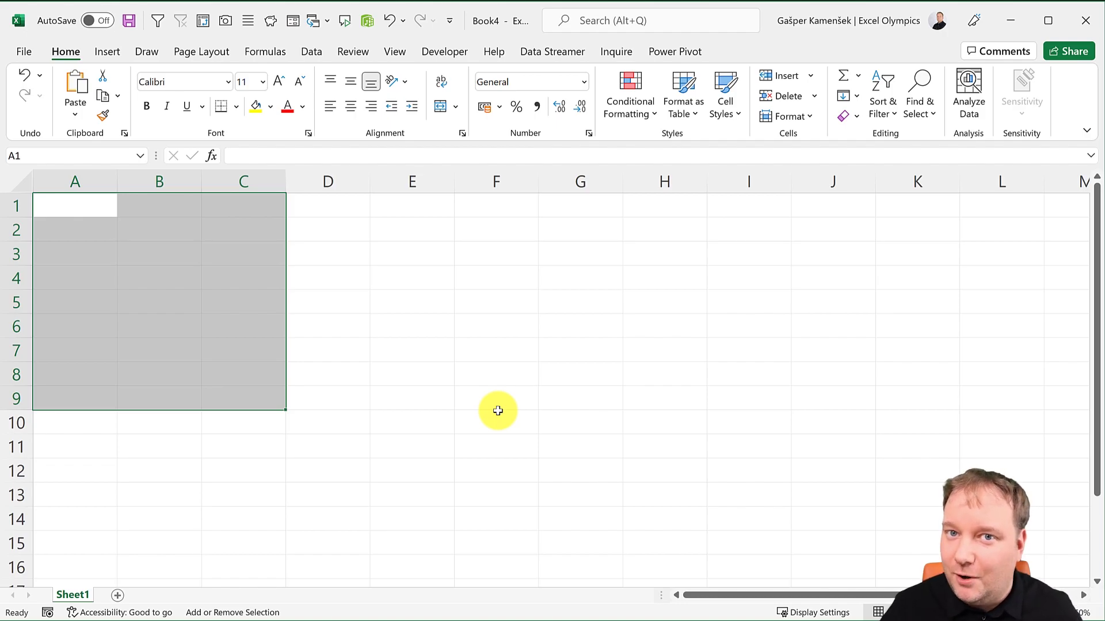
click(56, 154)
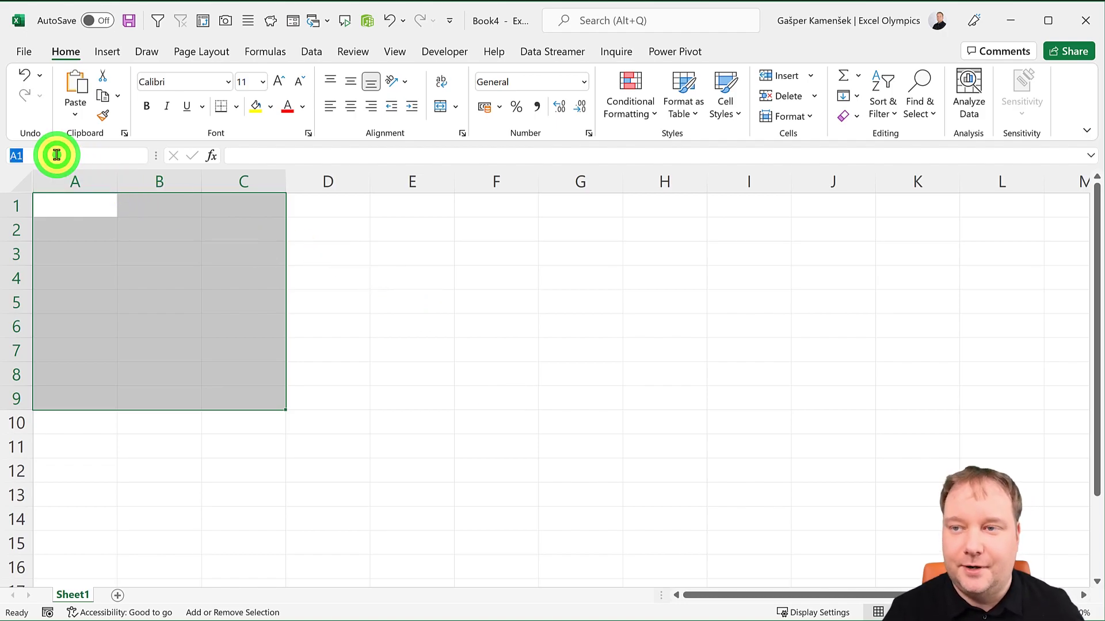
text(e)
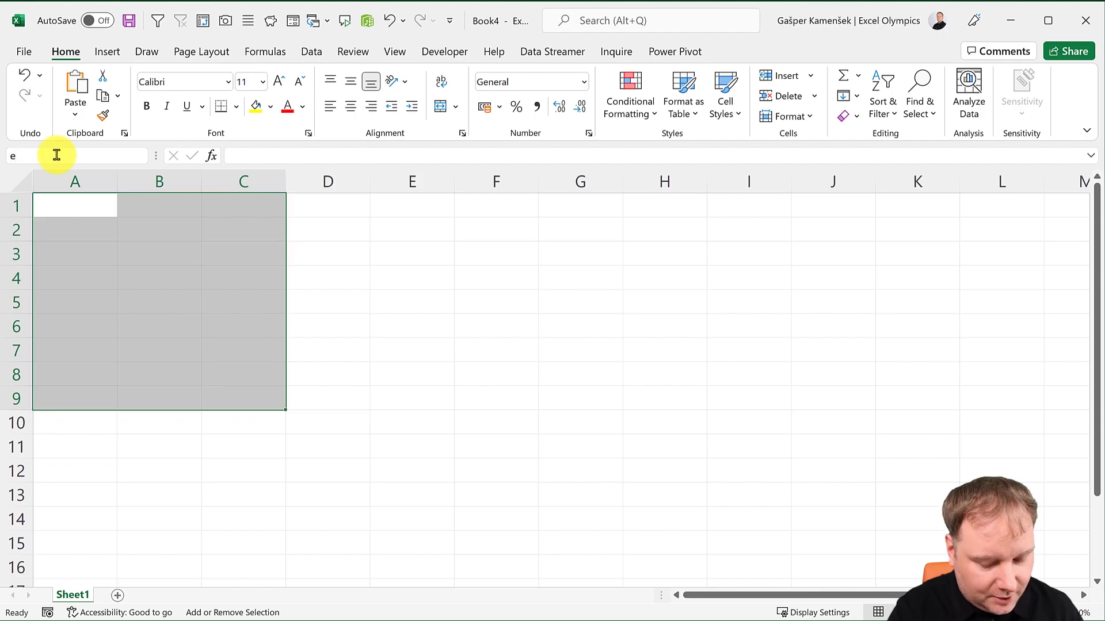
text(:e)
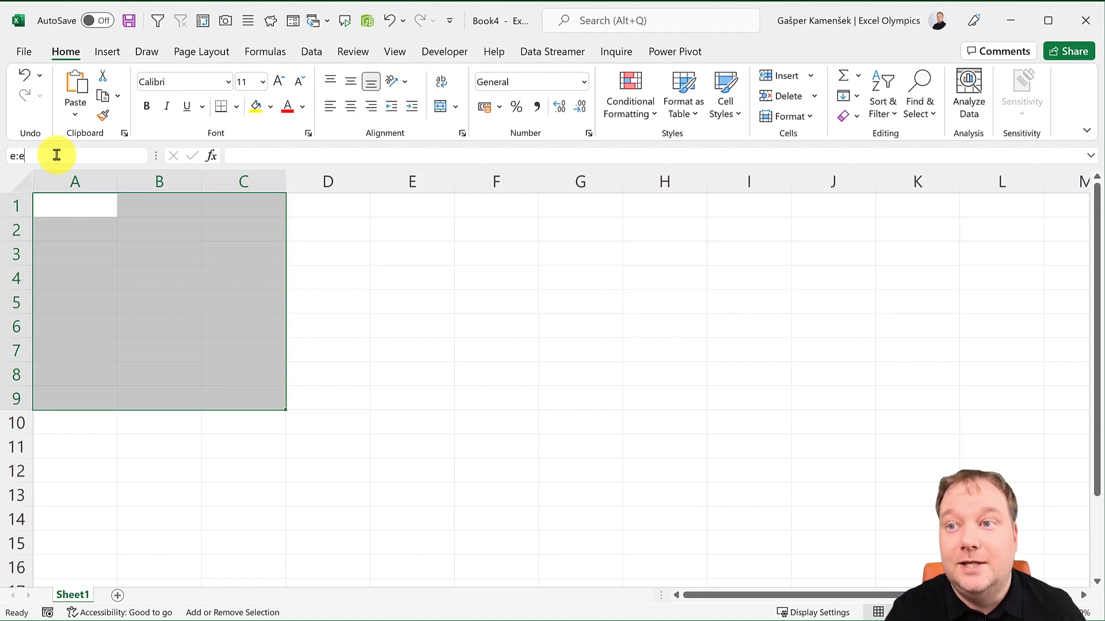
key(Return)
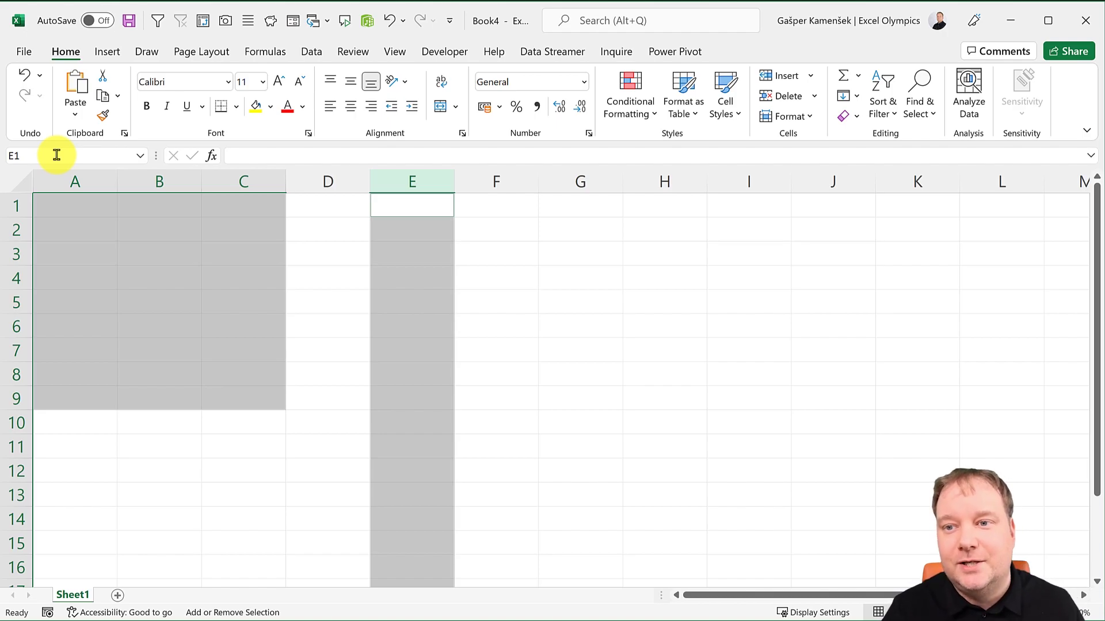
click(56, 154)
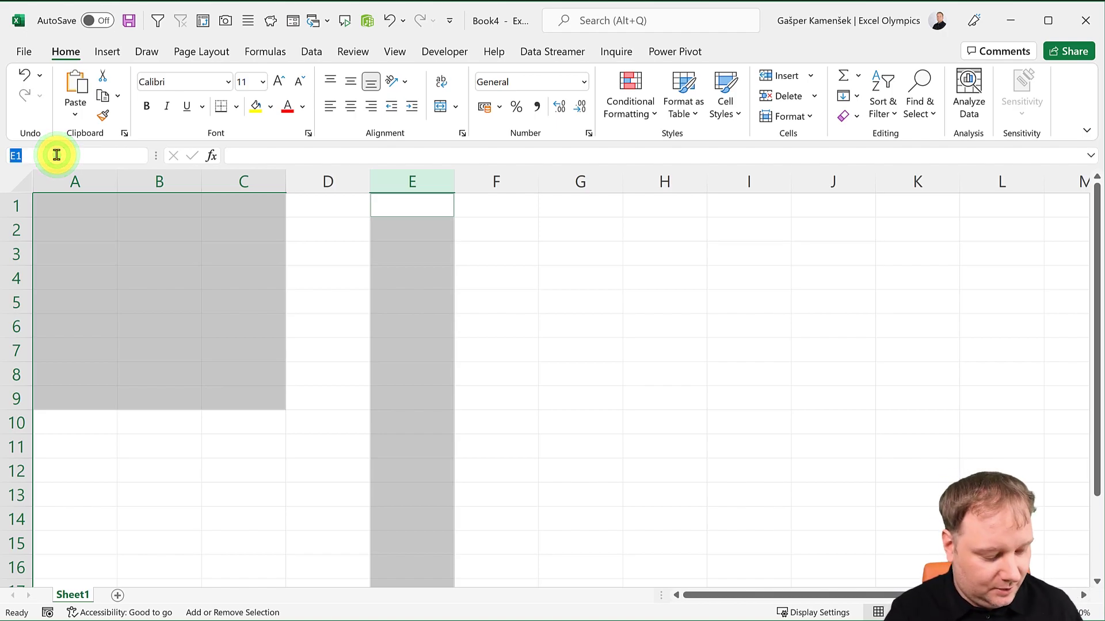
text(12)
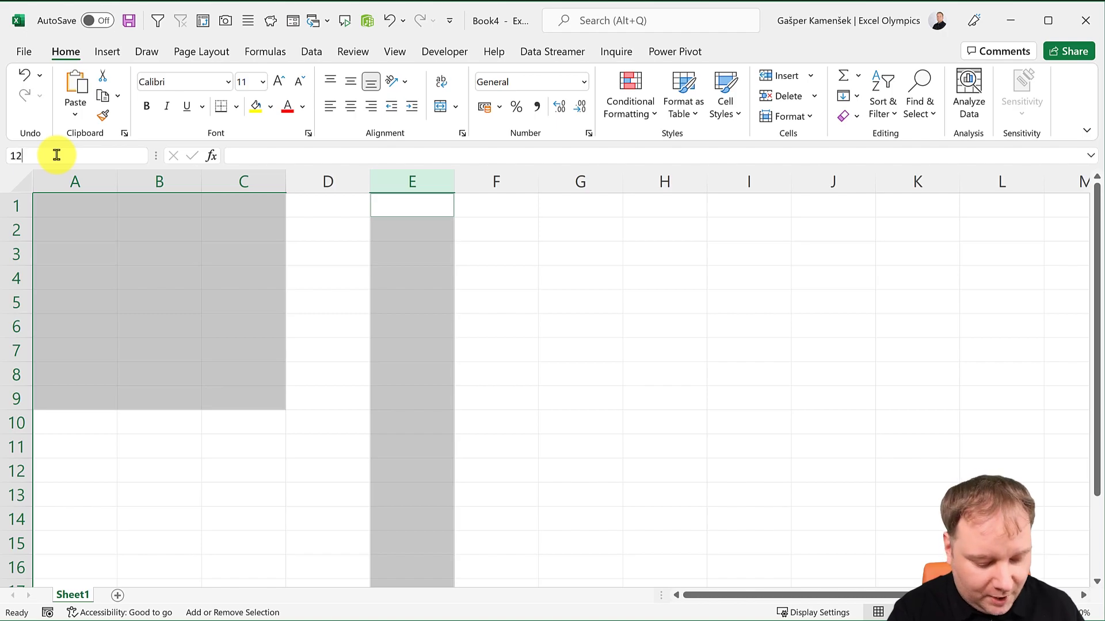
text(:14)
key(Return)
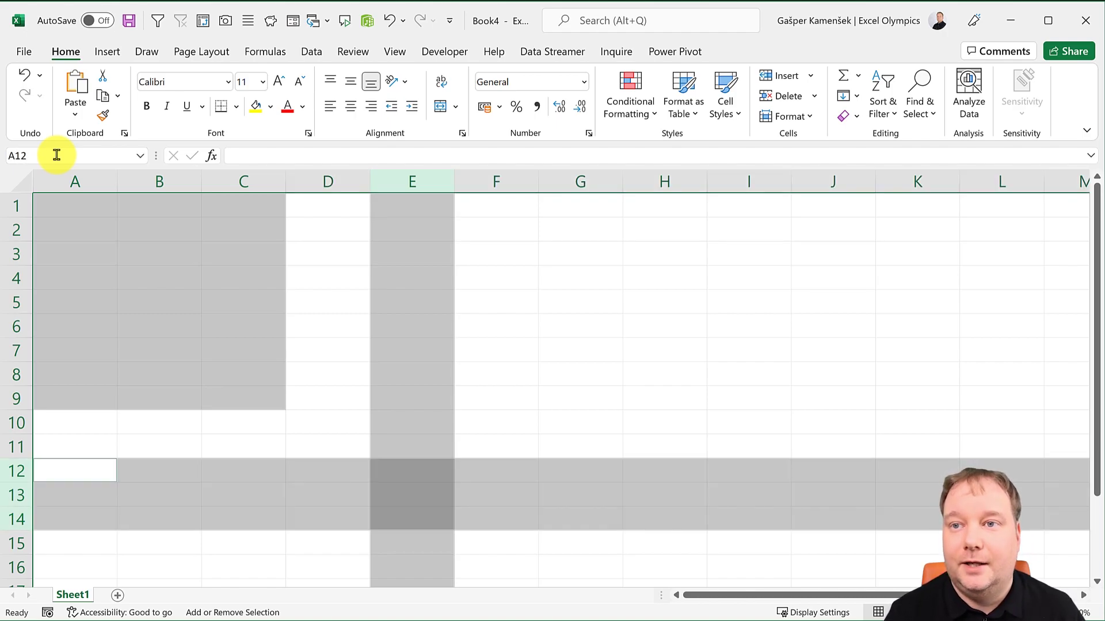
click(57, 155)
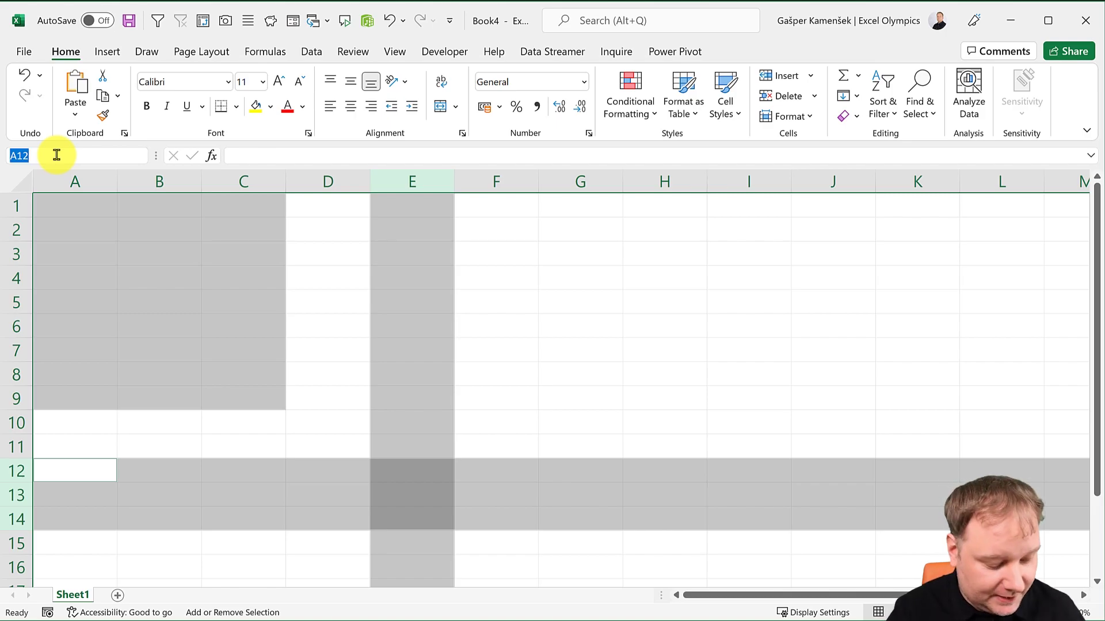
text(h4)
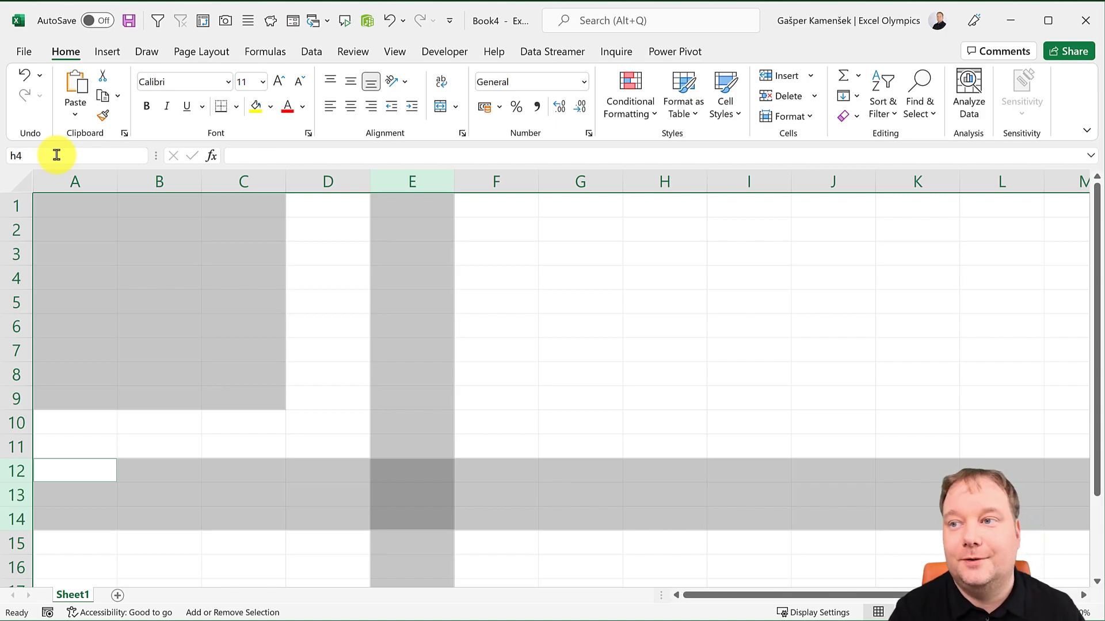
key(Return)
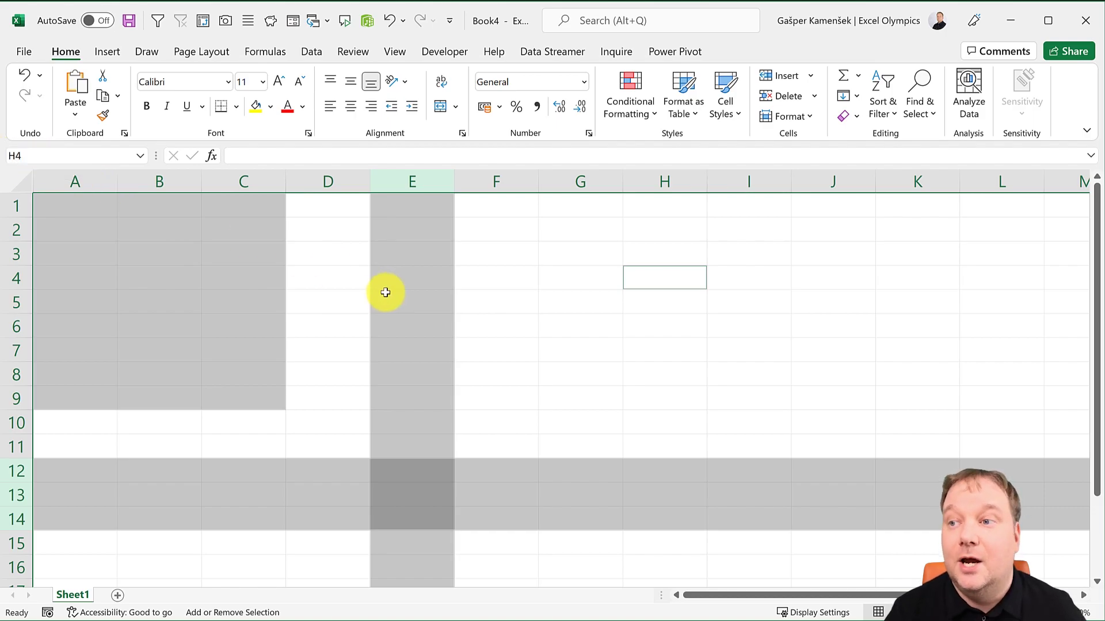
drag(816, 313, 942, 403)
drag(595, 384, 609, 424)
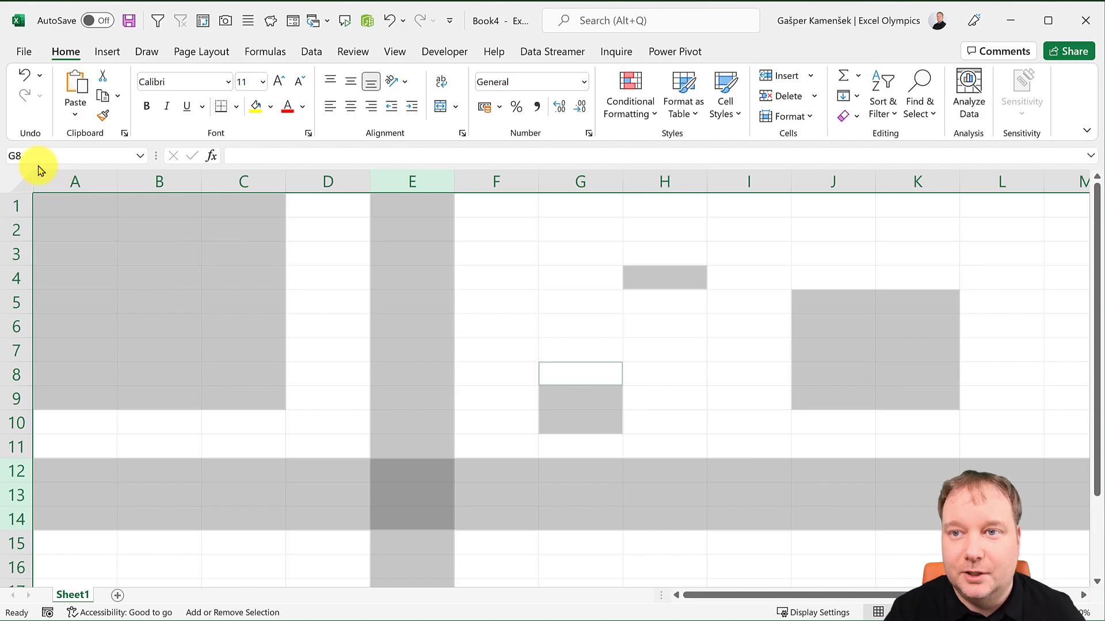
key(shift+F8)
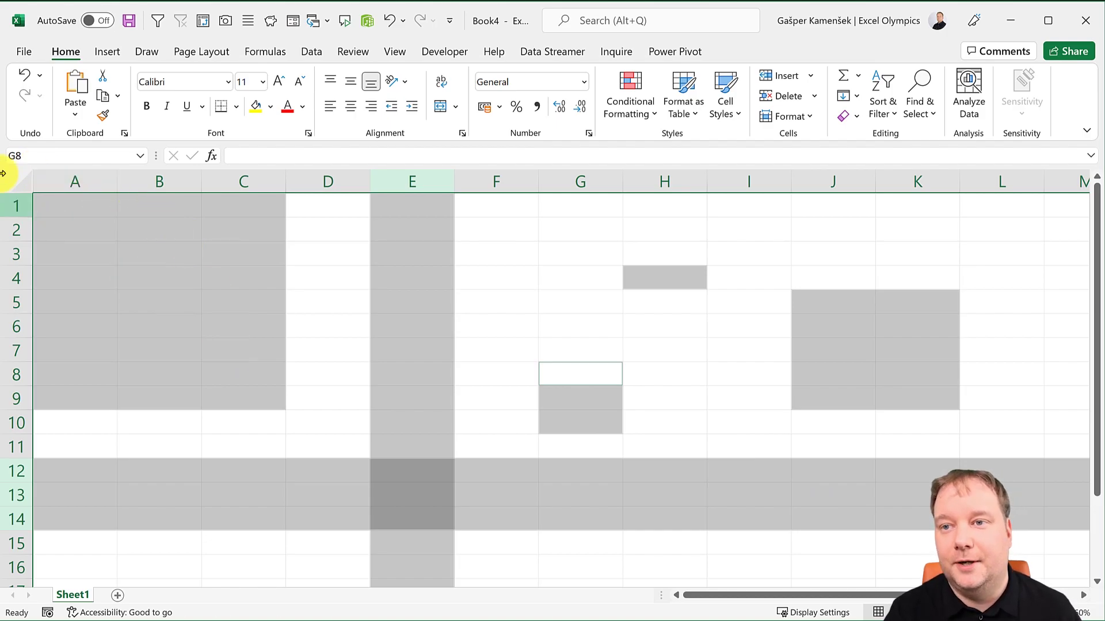
click(91, 204)
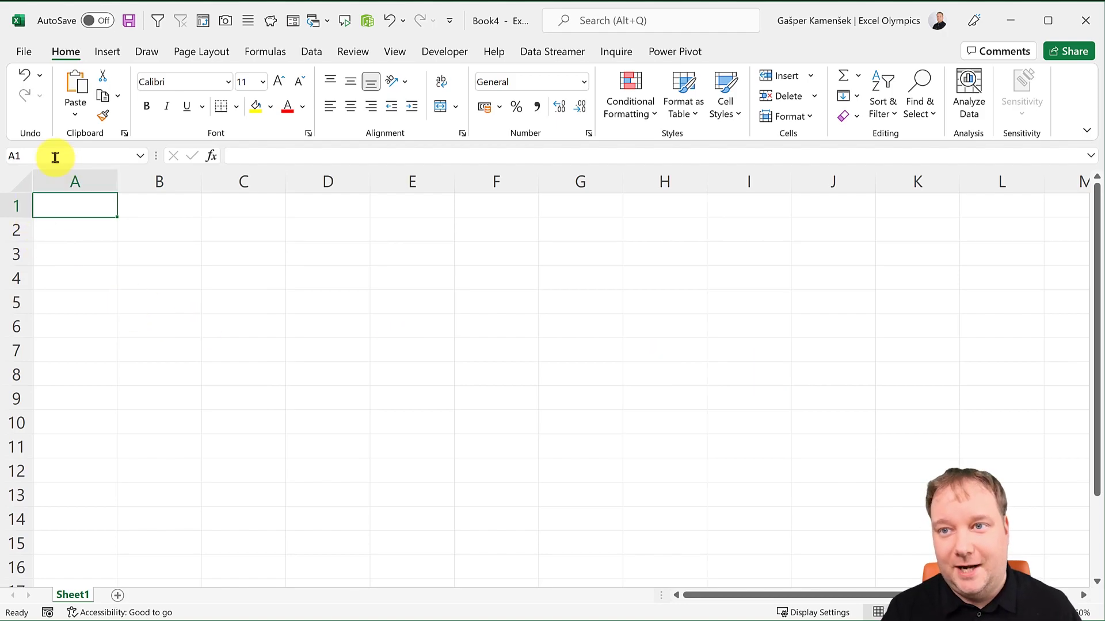
Start a =SUM( formula in cell C3, then erase SUM from it.
click(251, 256)
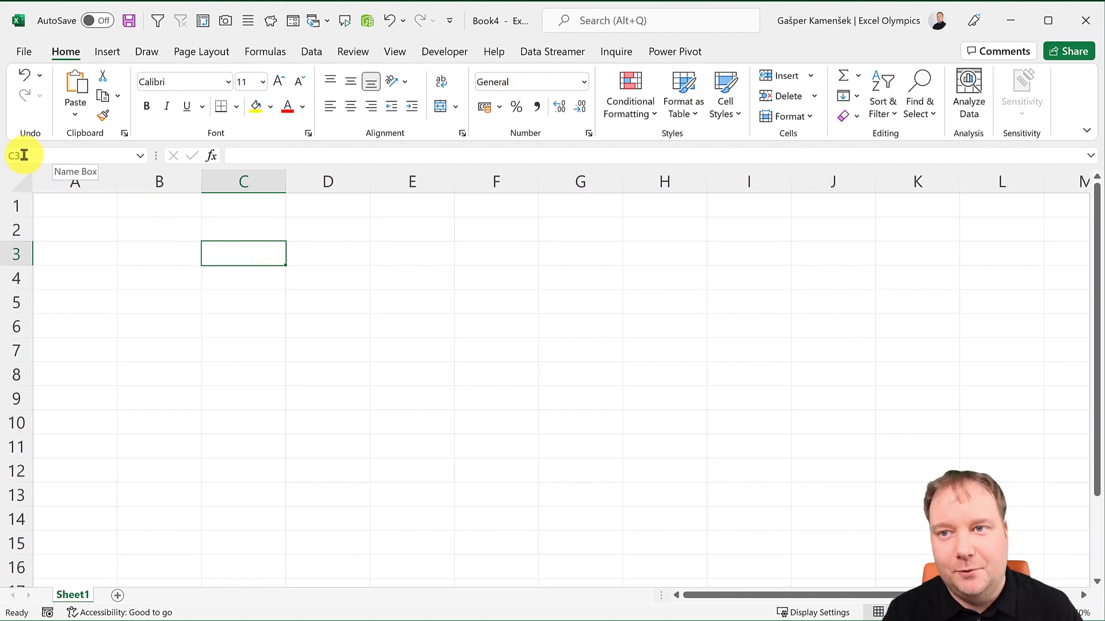
text(=SUM)
key(BackSpace)
text(()
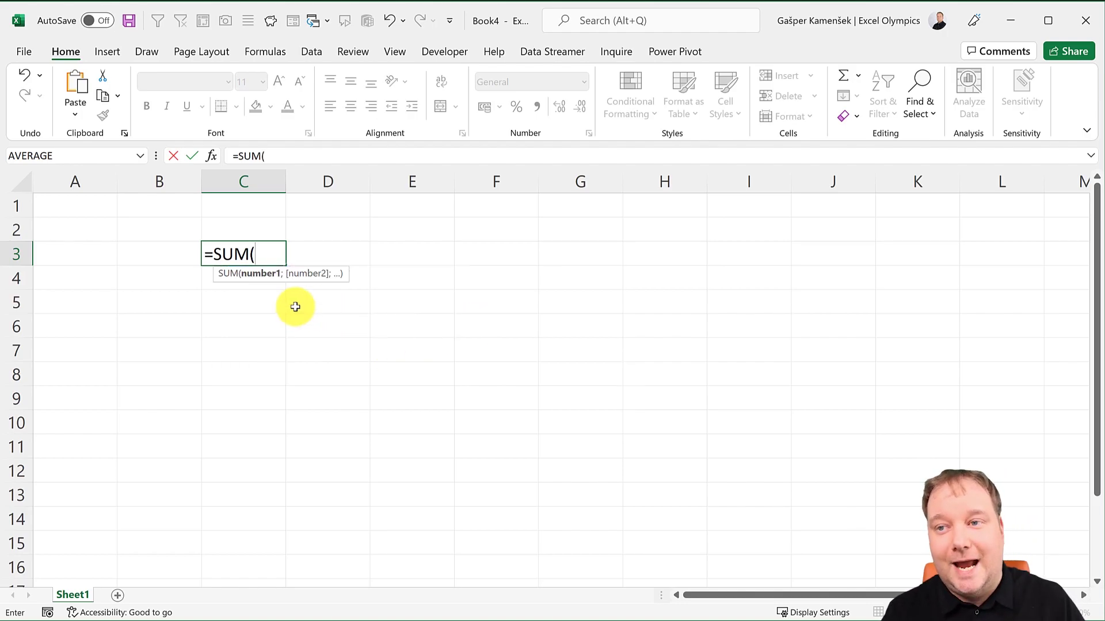
click(143, 157)
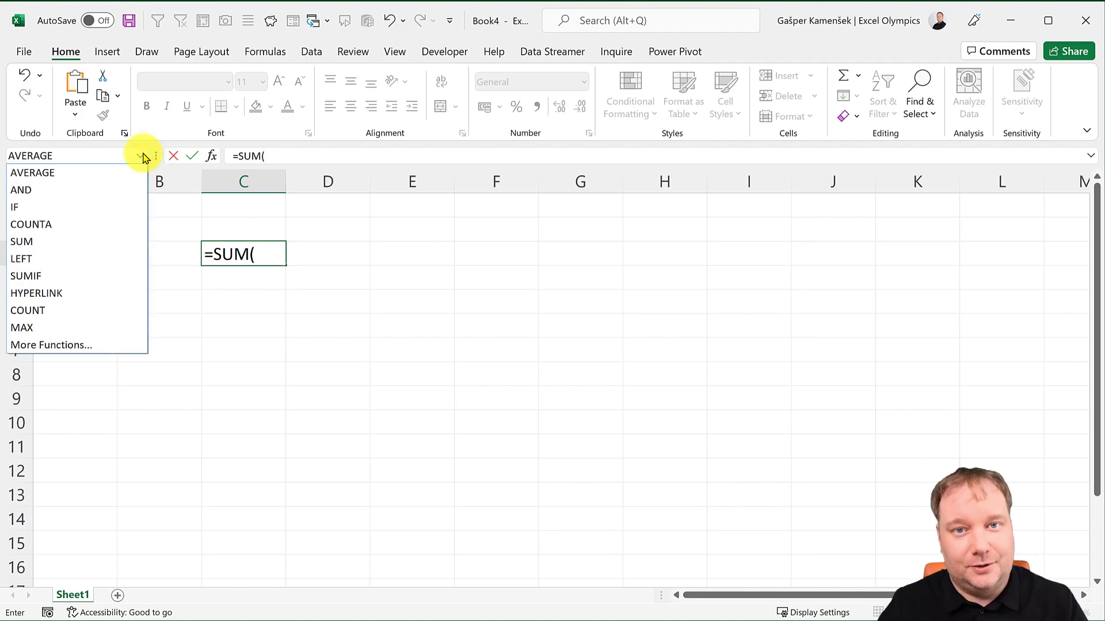
click(255, 256)
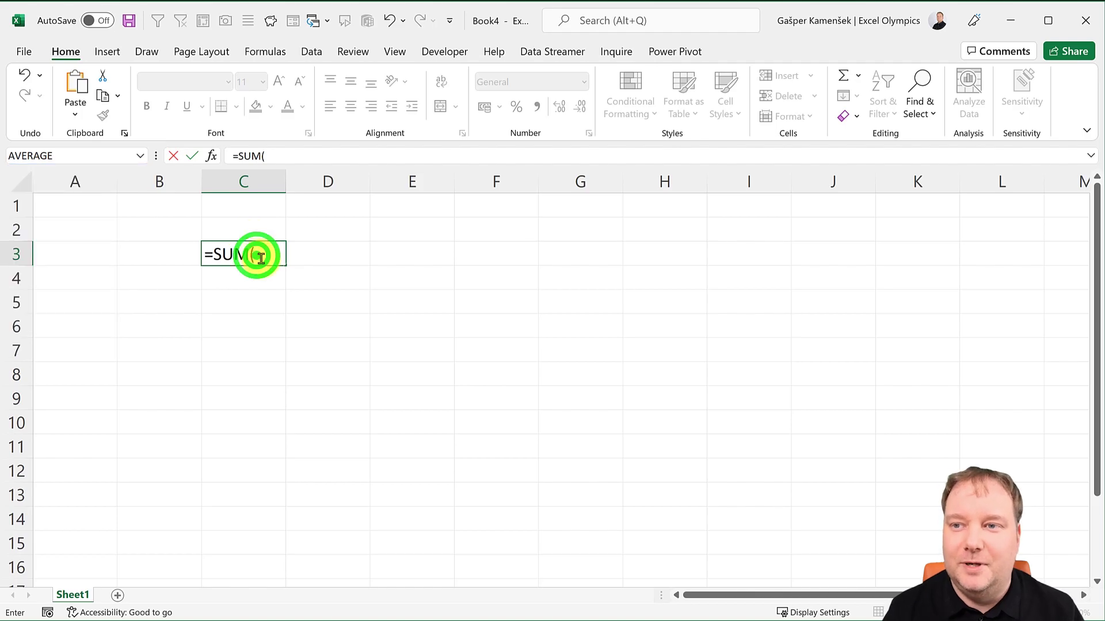
key(BackSpace)
key(BackSpace)
key(BackSpace)
key(BackSpace)
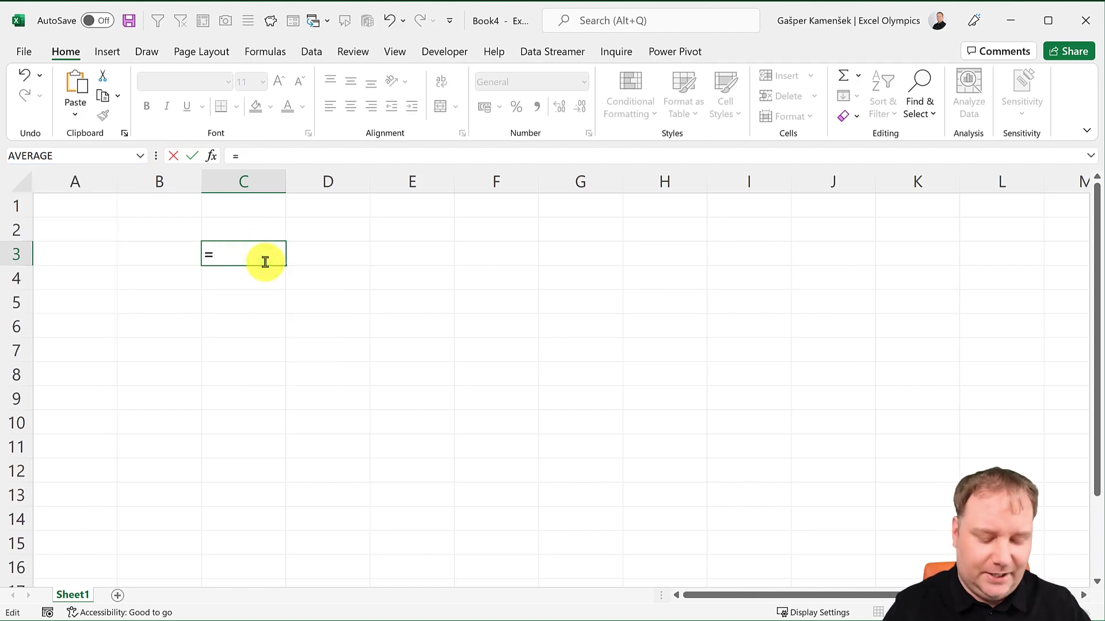
Build IF(AND(F2>12)) in the Function Arguments, then cancel the unfinished formula.
text(IF()
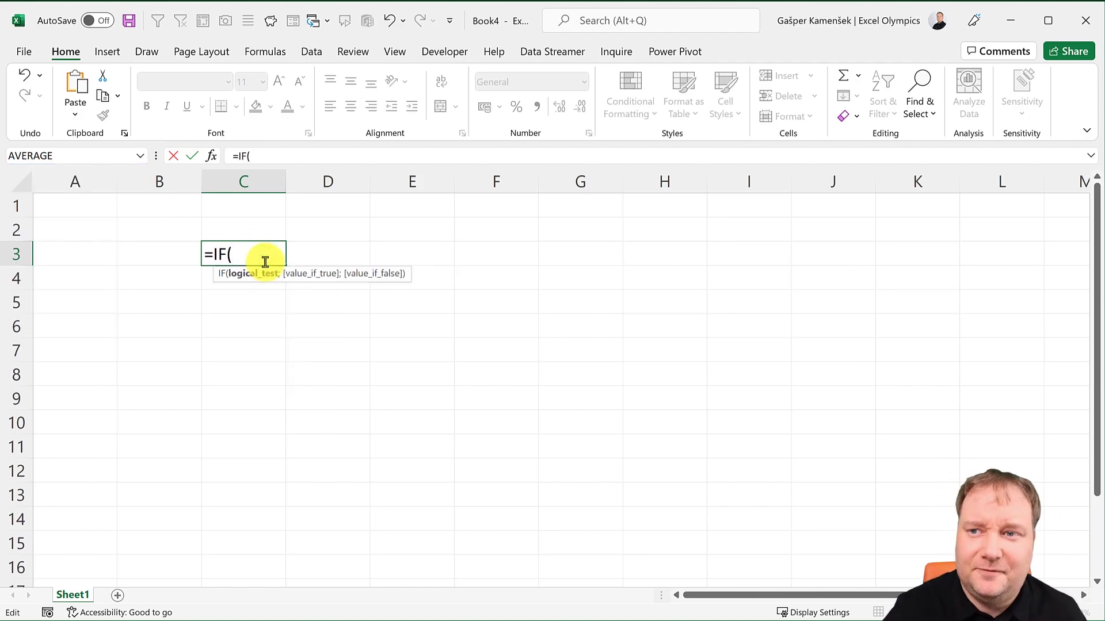
click(140, 156)
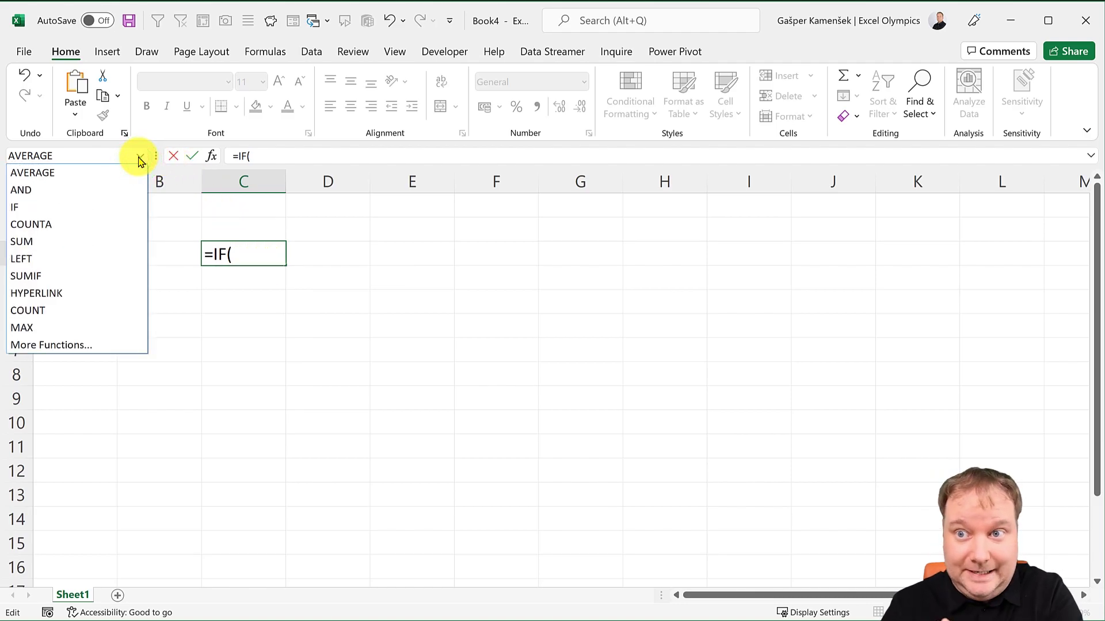
click(23, 188)
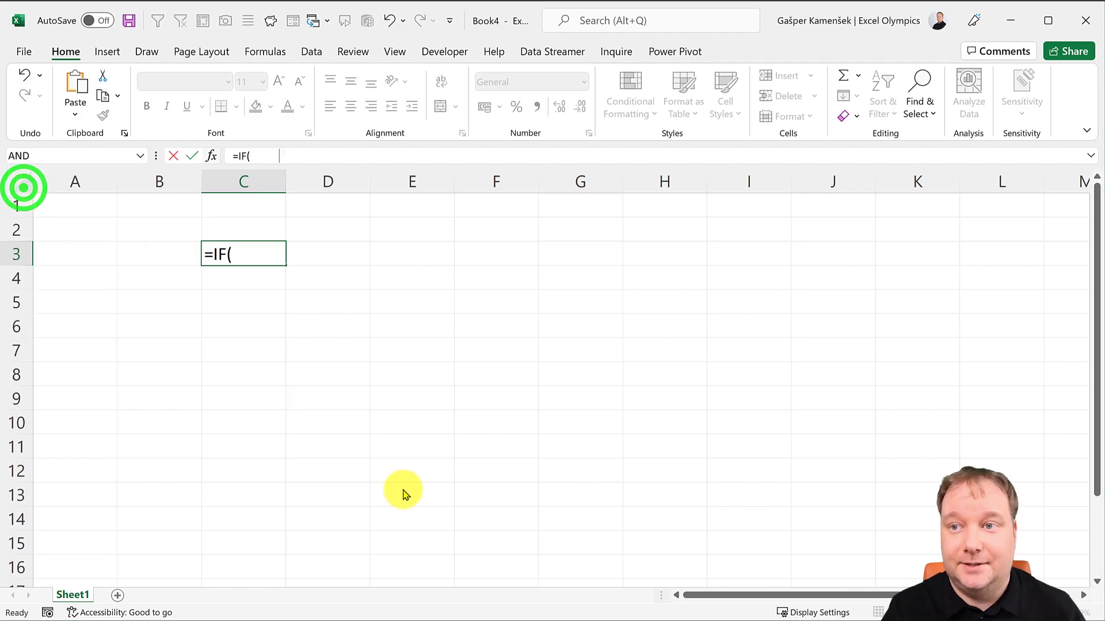
drag(304, 195, 367, 328)
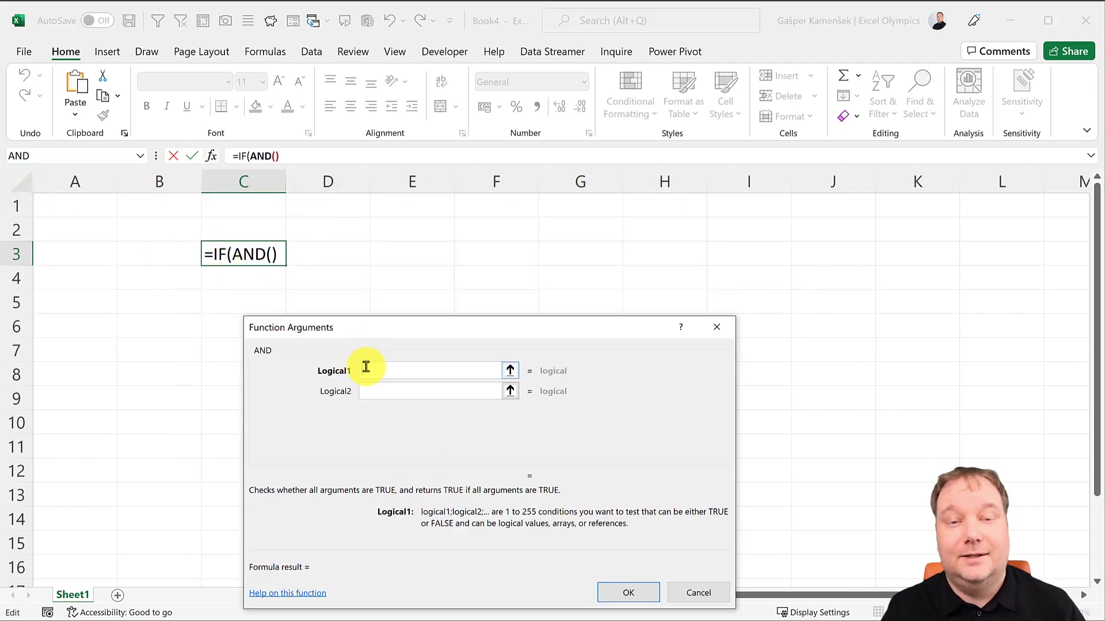
click(499, 228)
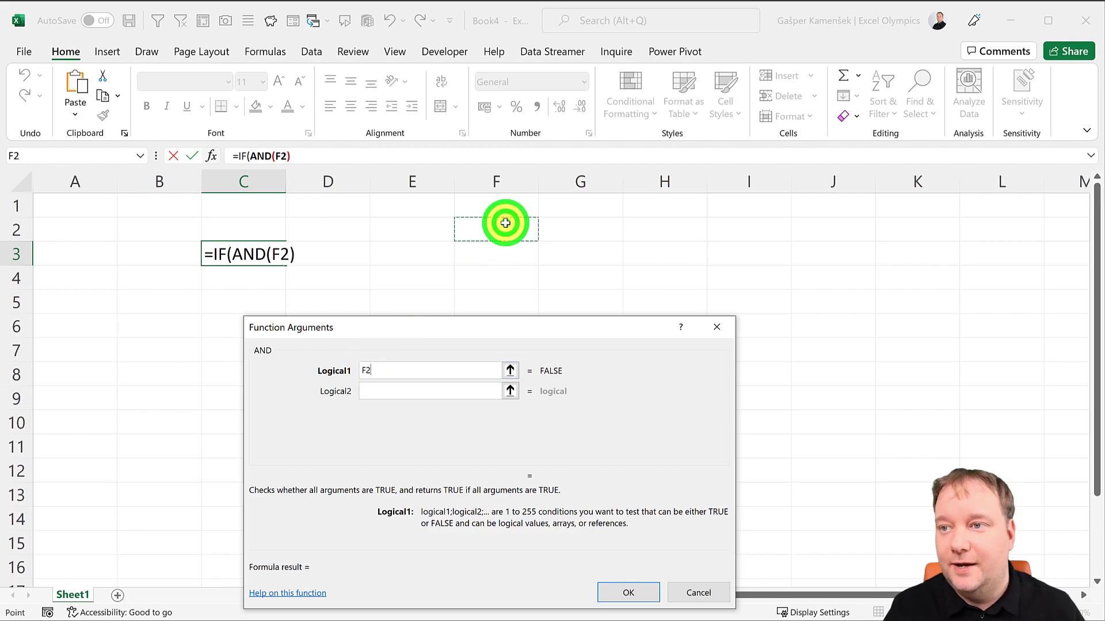
text(>12)
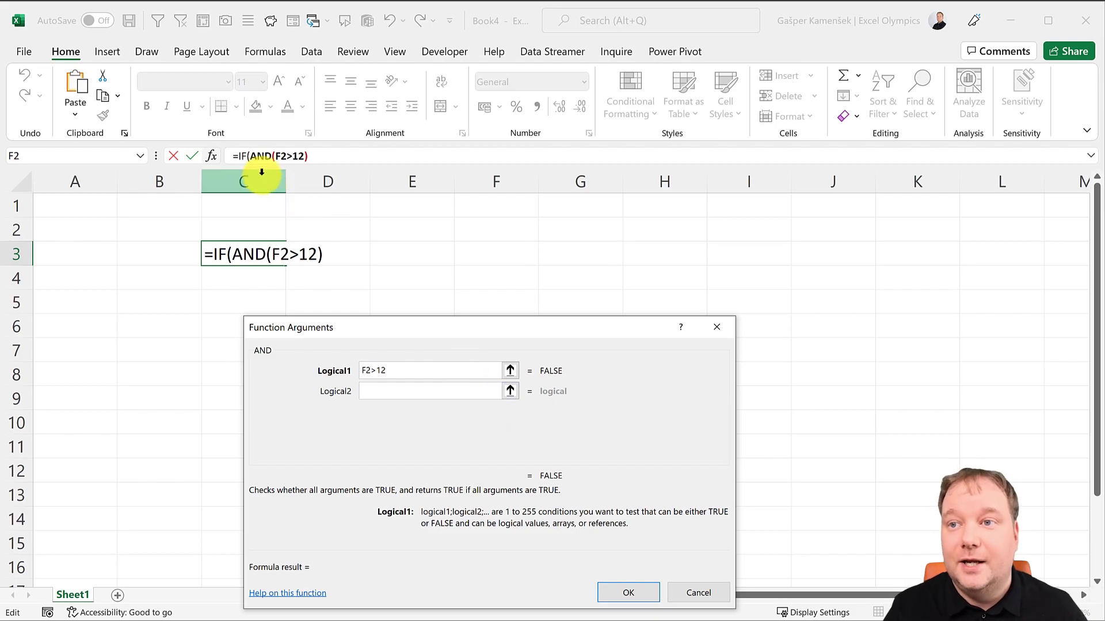
click(244, 156)
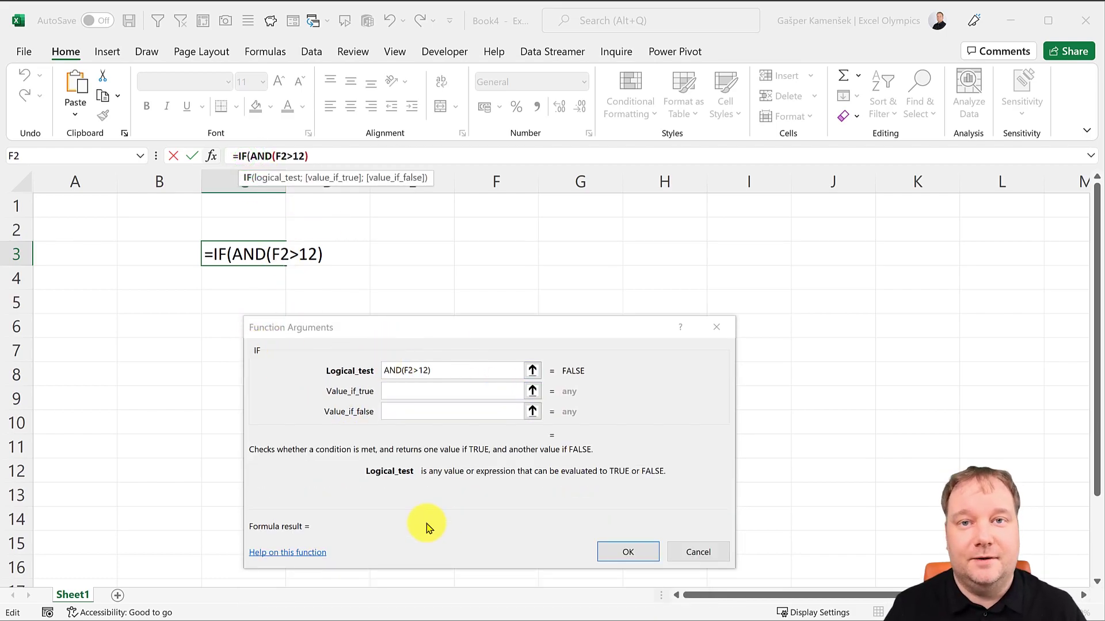
click(694, 554)
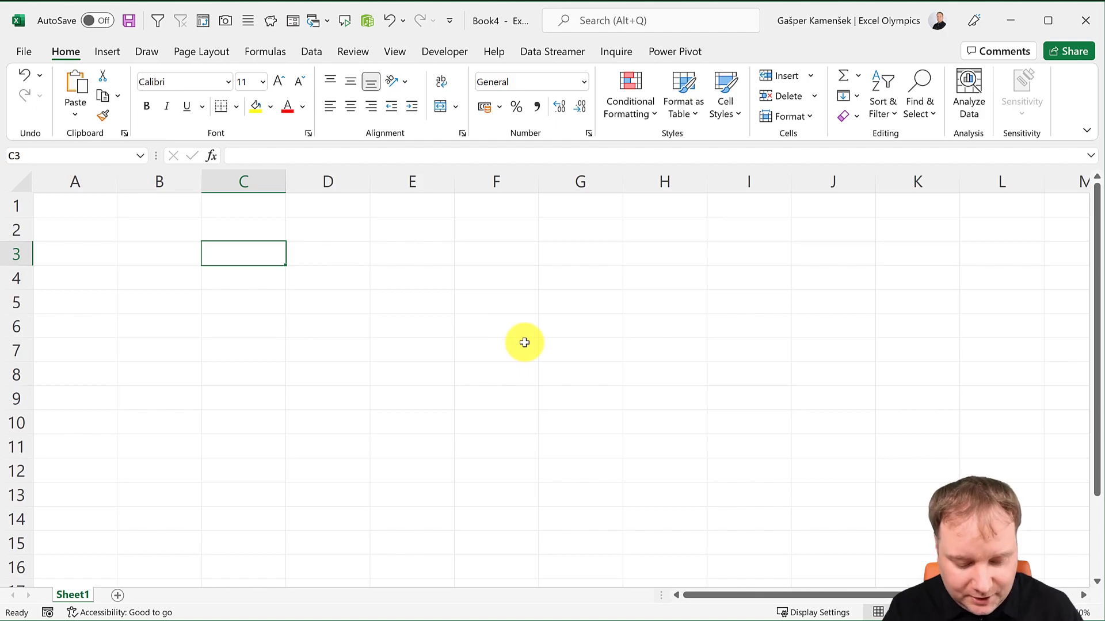
text(=)
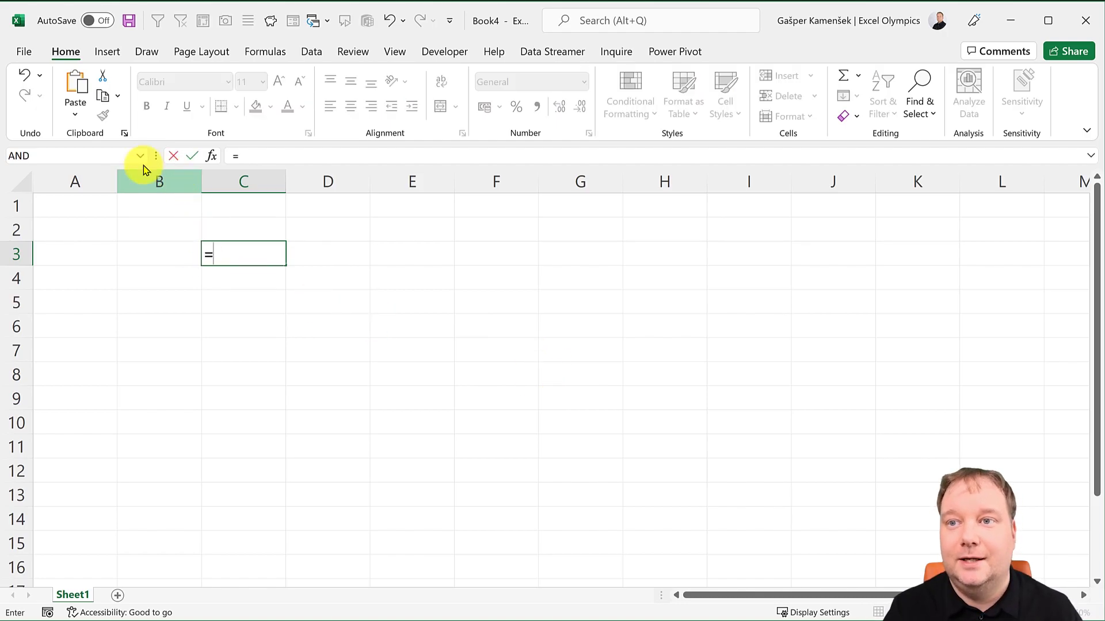
click(140, 156)
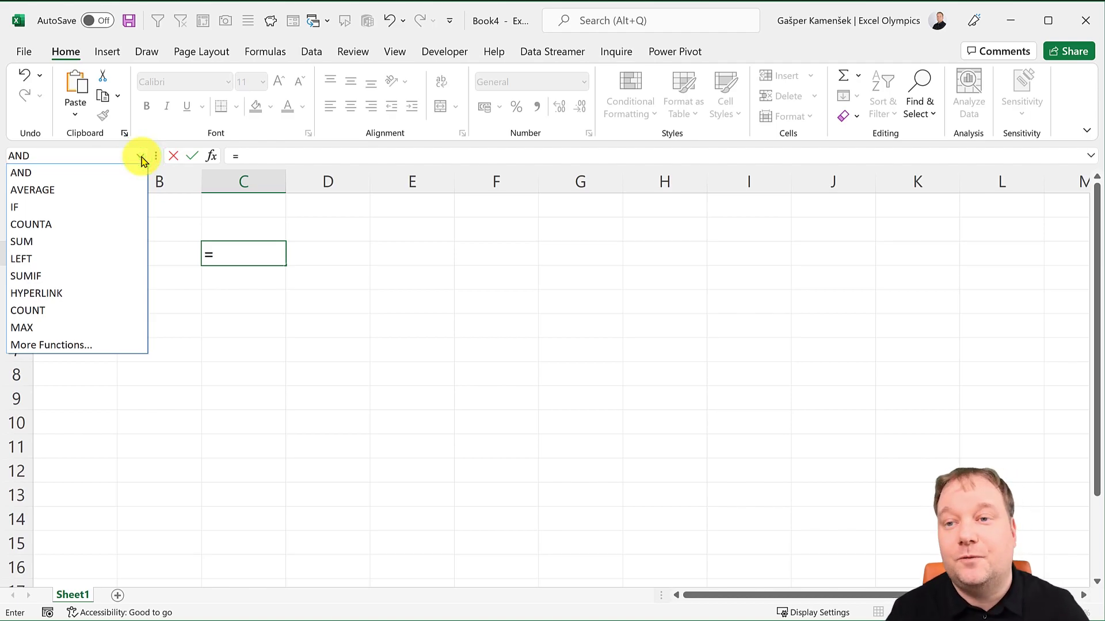
click(54, 202)
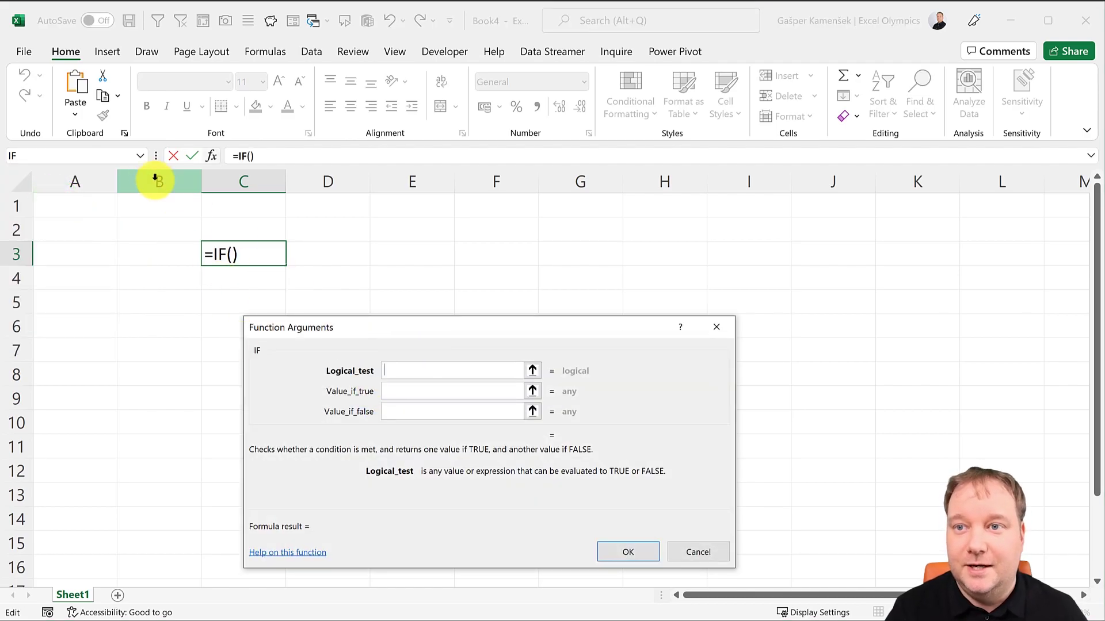
click(139, 157)
click(105, 189)
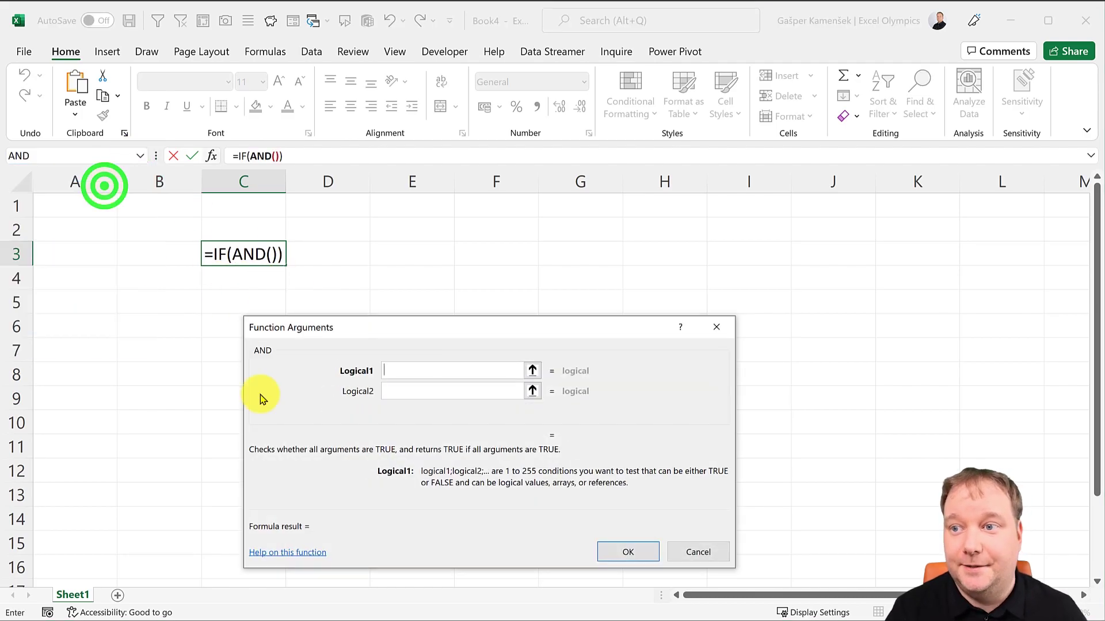
click(140, 156)
click(106, 196)
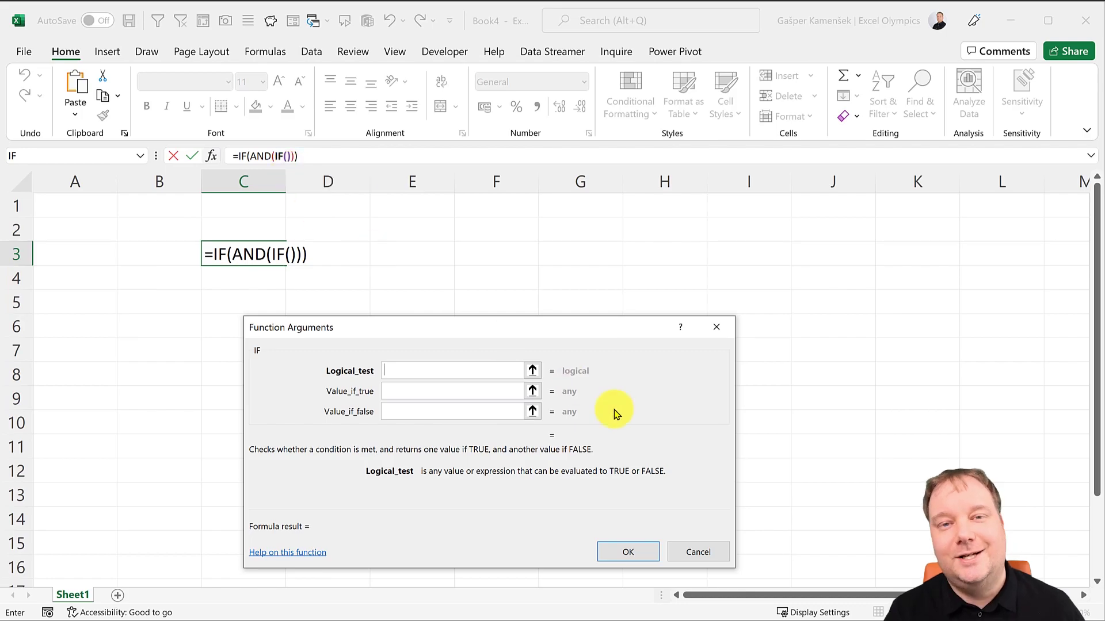
key(Escape)
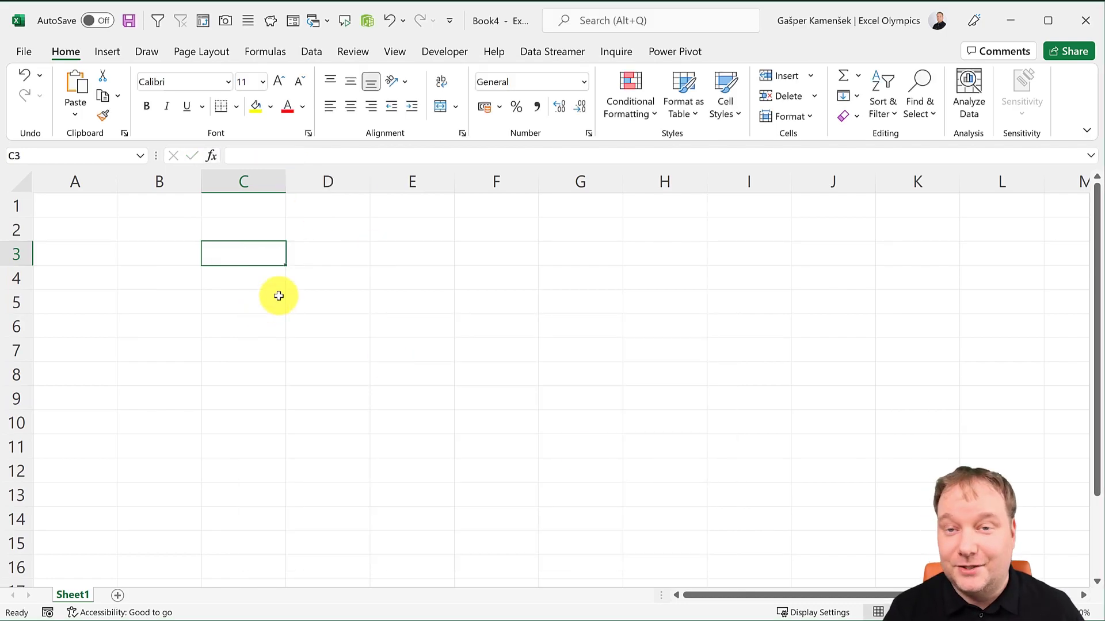
Go from cell C2 to G8000 by entering g8000 in the Name Box.
click(262, 228)
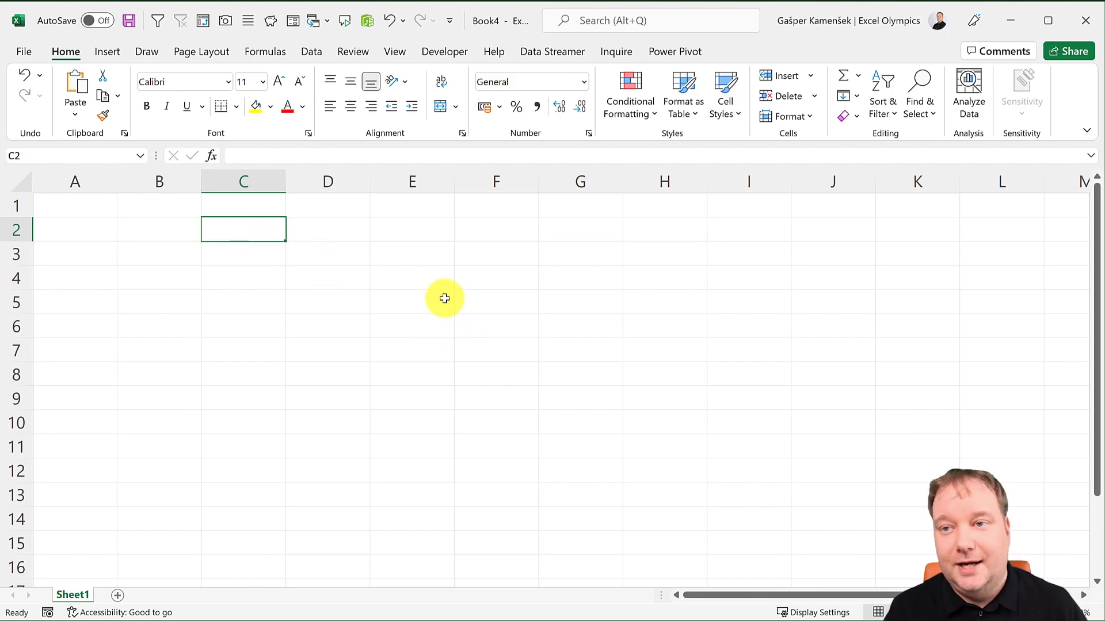
click(30, 152)
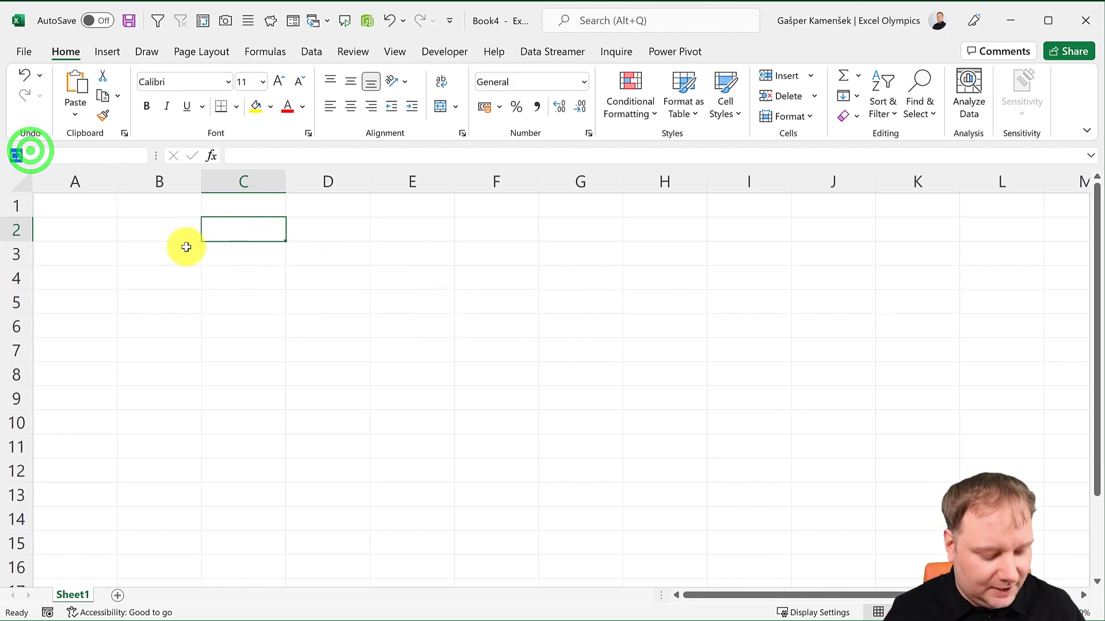
text(g)
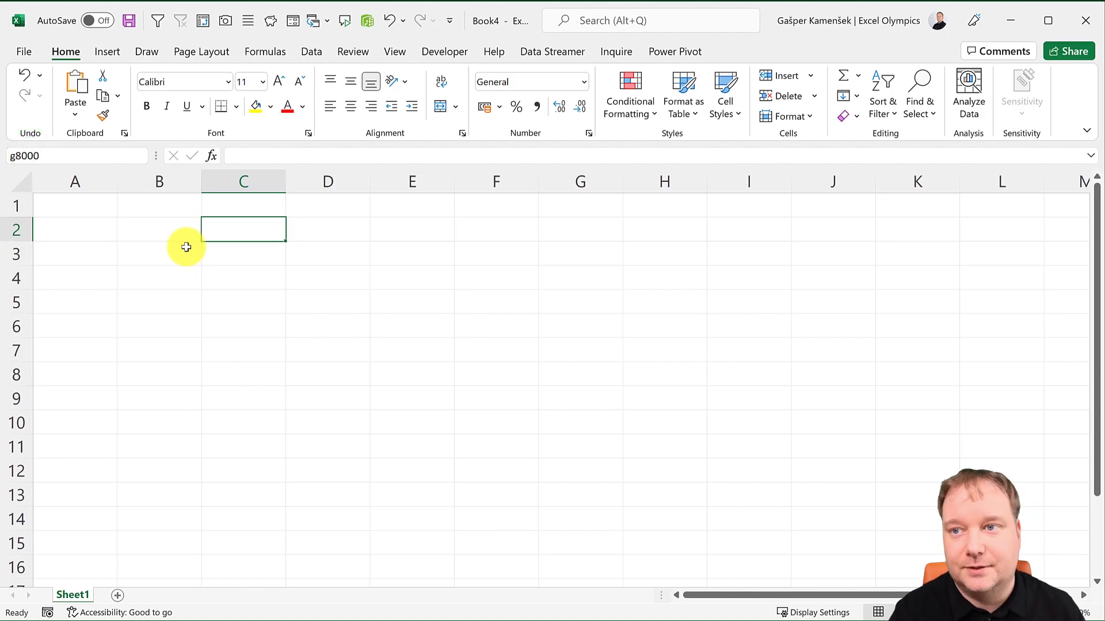
text(8000)
key(Return)
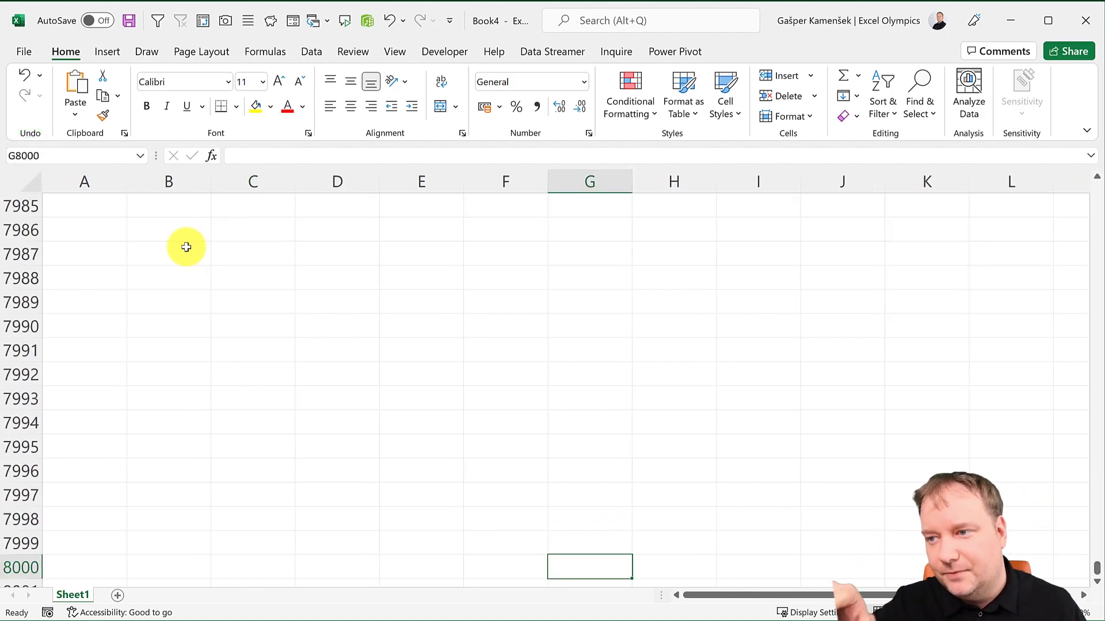
scroll(588, 500, down, 1)
scroll(587, 500, down, 1)
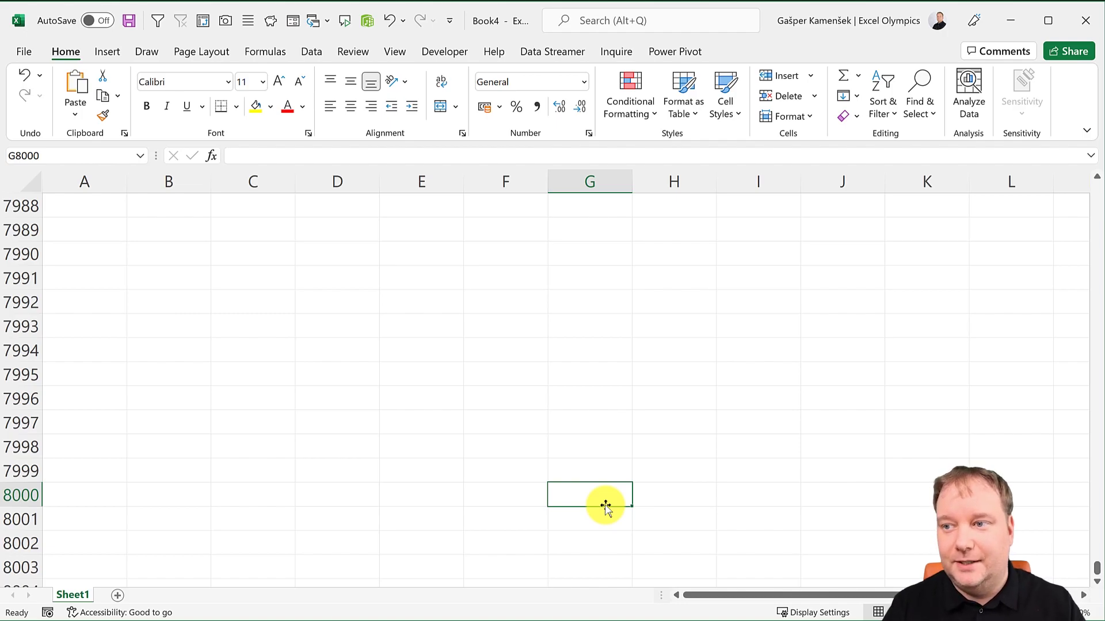
With G8000 selected, enter MyCell in the Name Box to define the name.
click(569, 496)
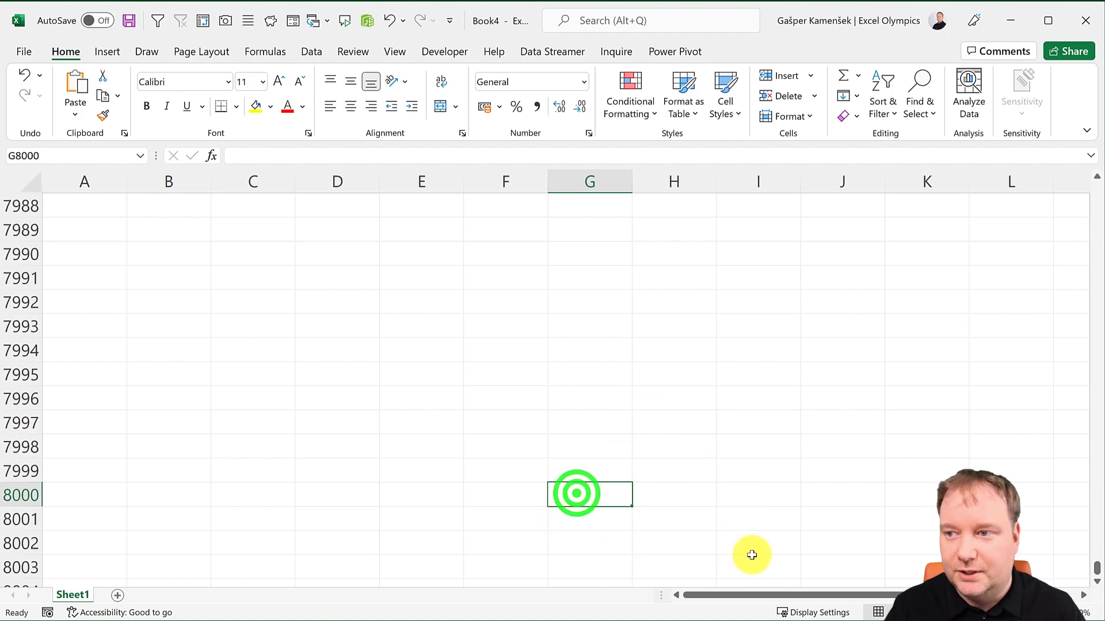
click(54, 156)
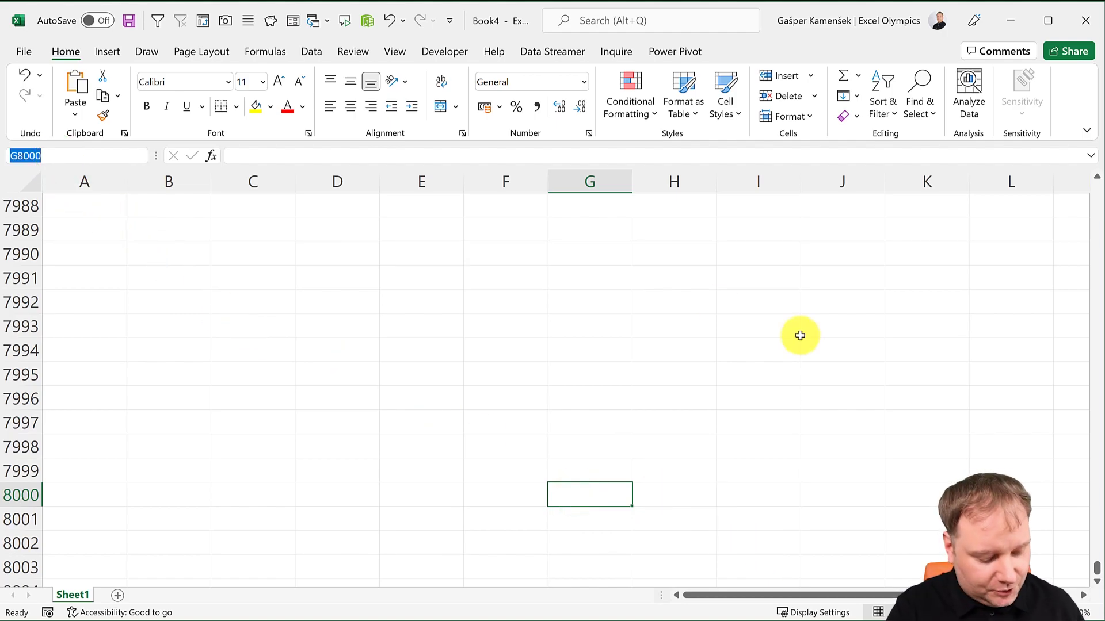
text(MyCell)
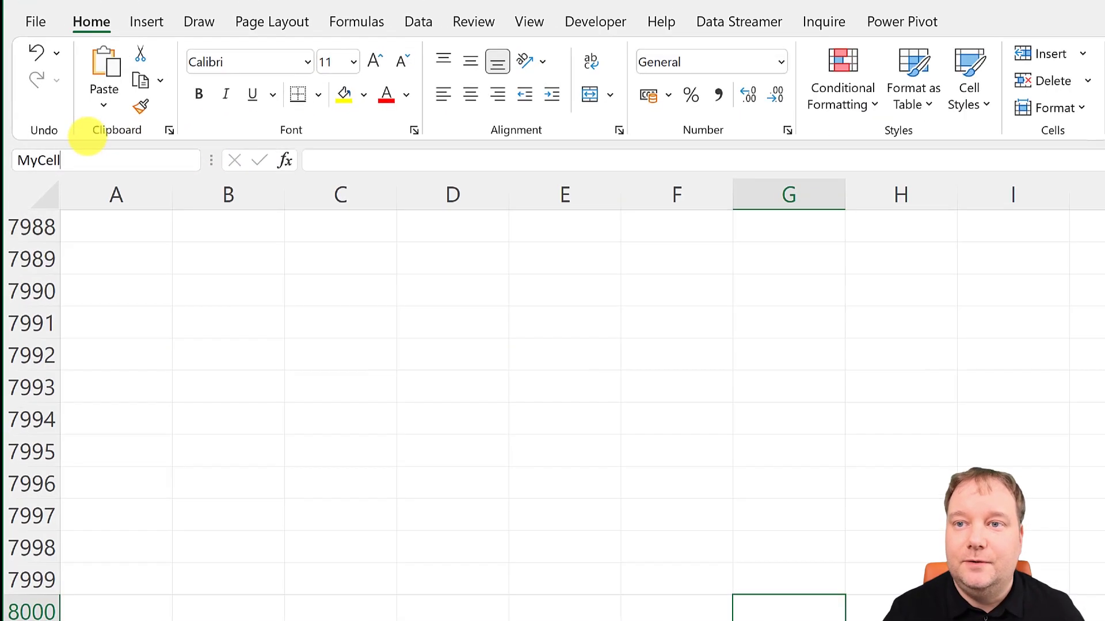
click(27, 132)
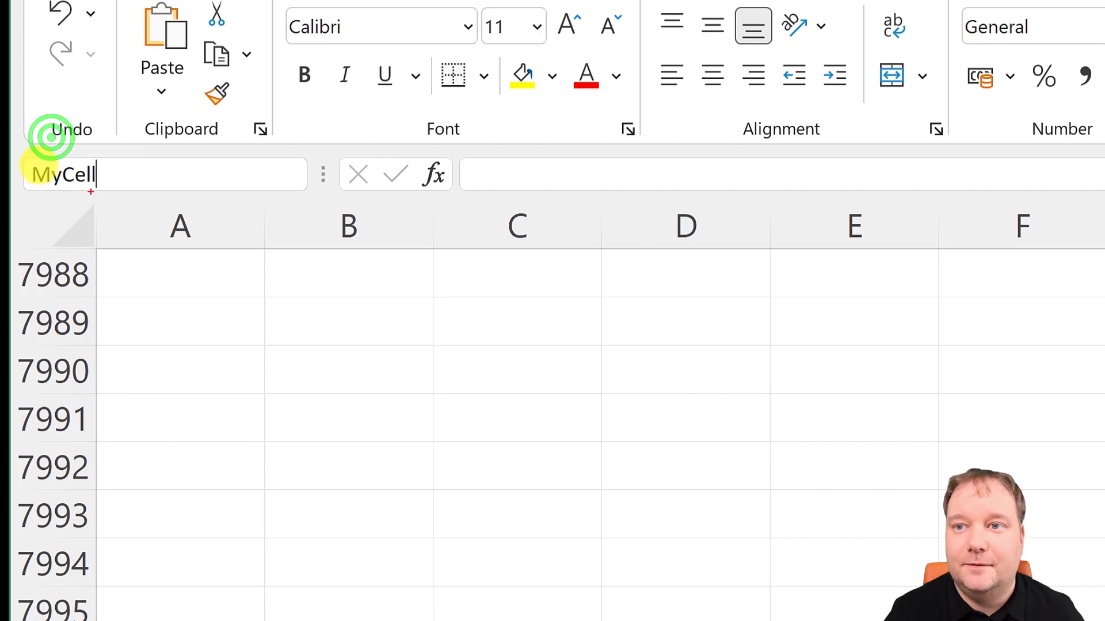
click(46, 162)
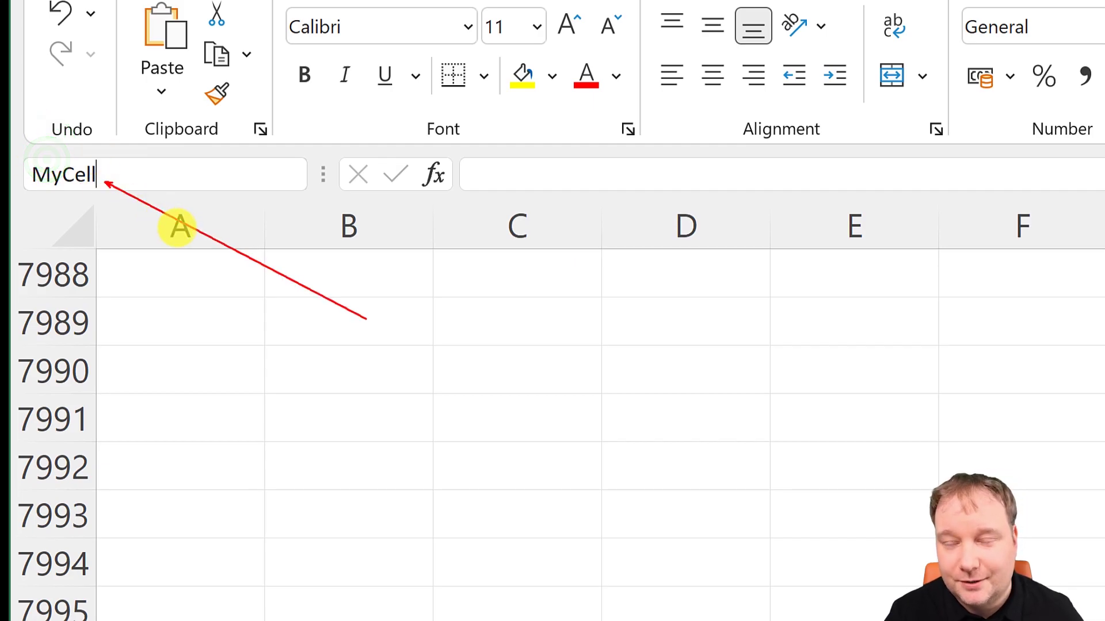
key(Return)
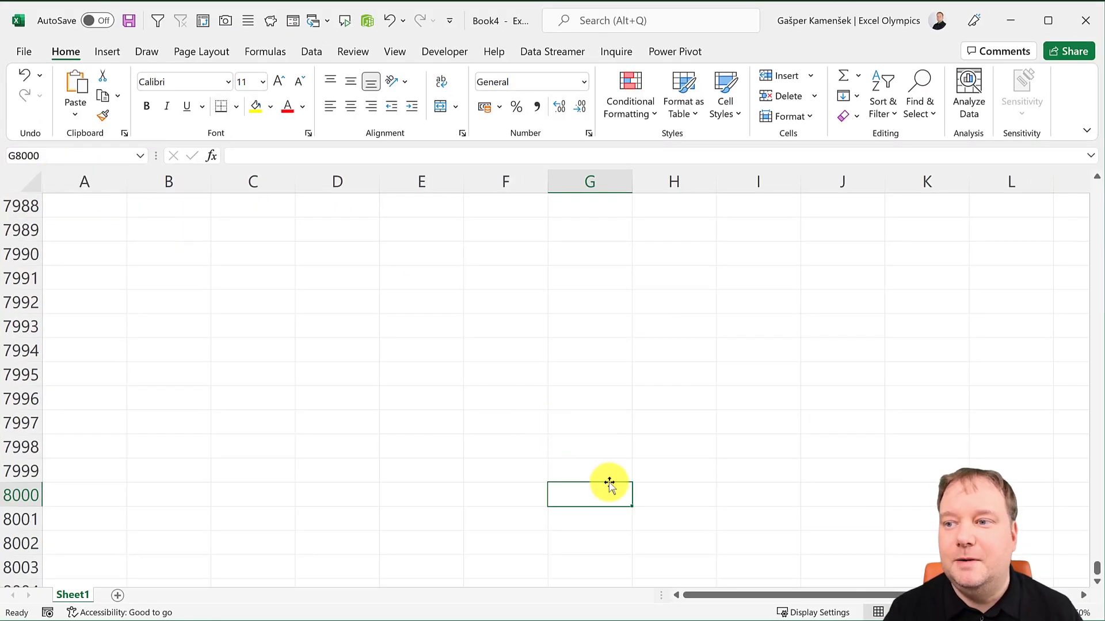
click(80, 156)
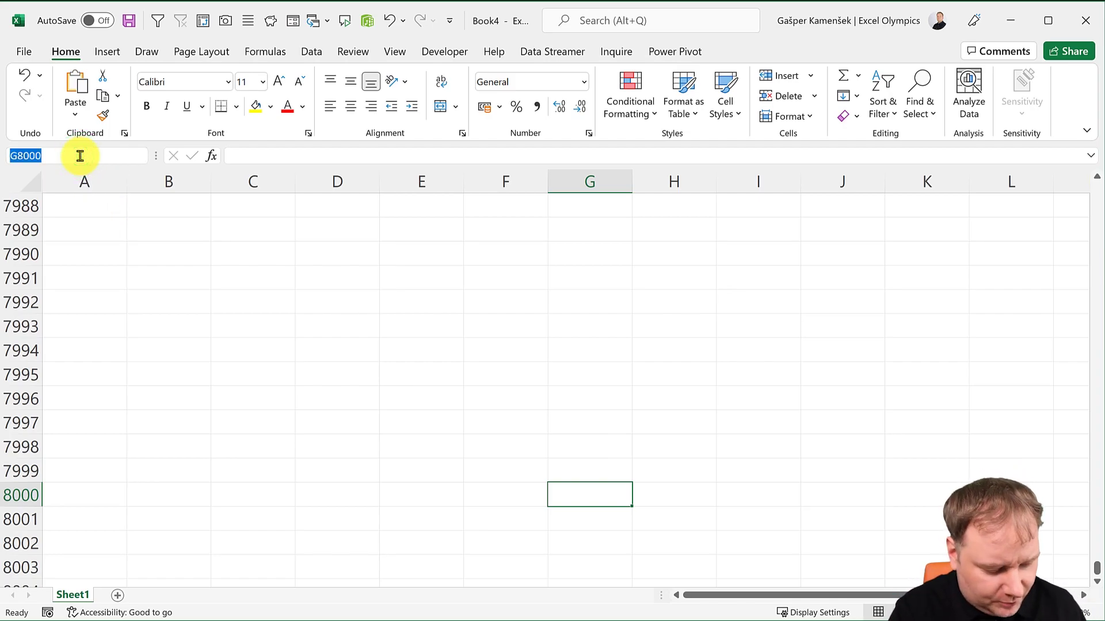
text(MyCell)
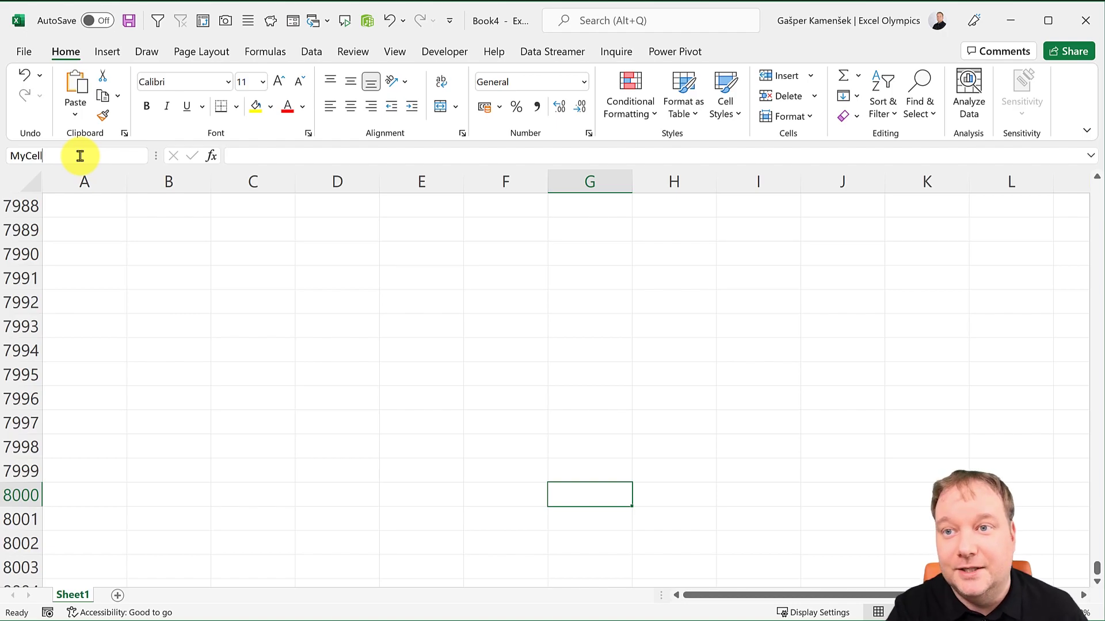
key(Return)
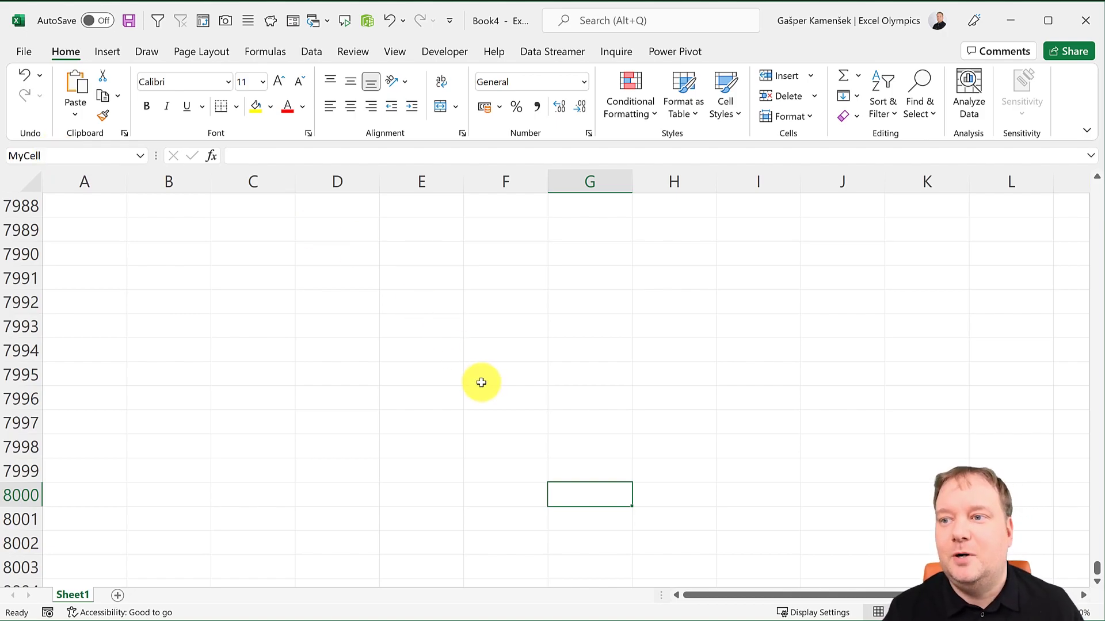
Return to A1 and enter eewwe100 in the Name Box as its name.
click(68, 156)
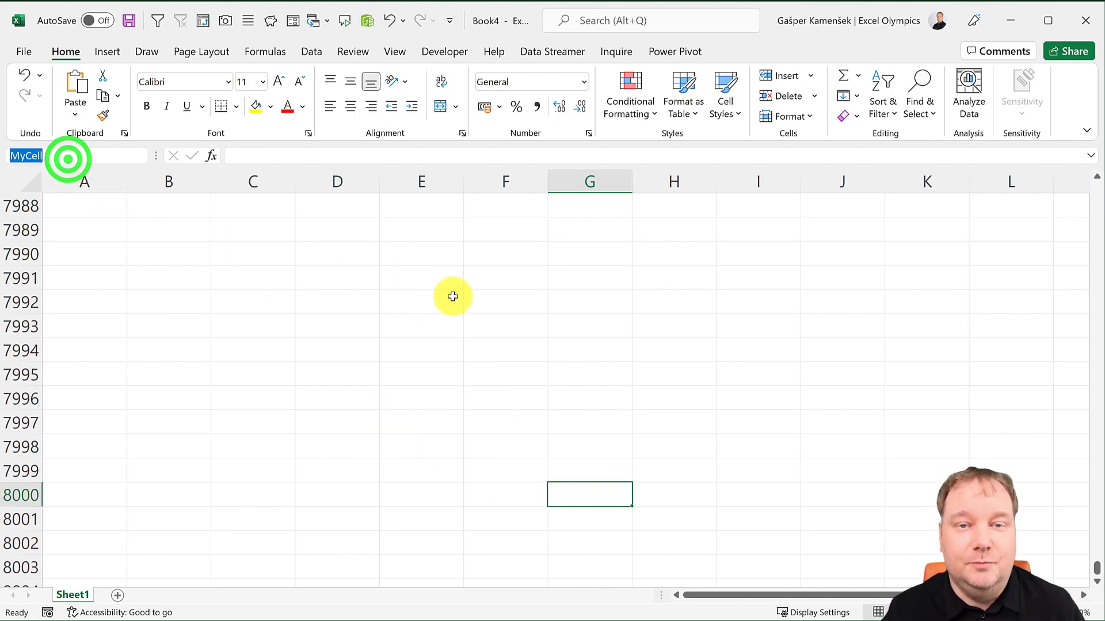
text(a1)
key(Return)
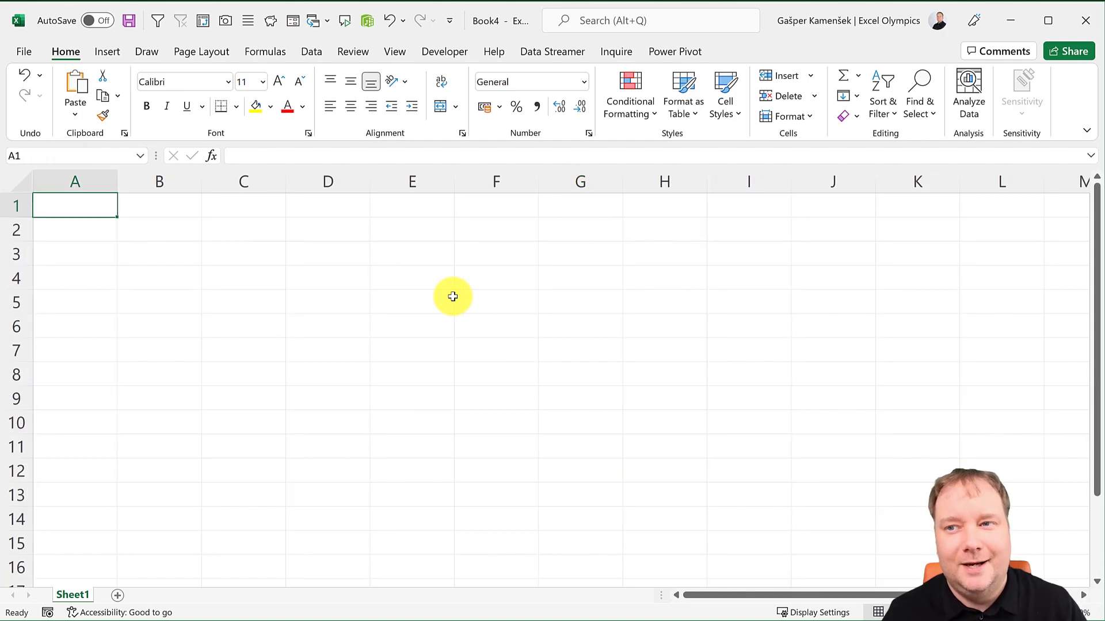
click(78, 152)
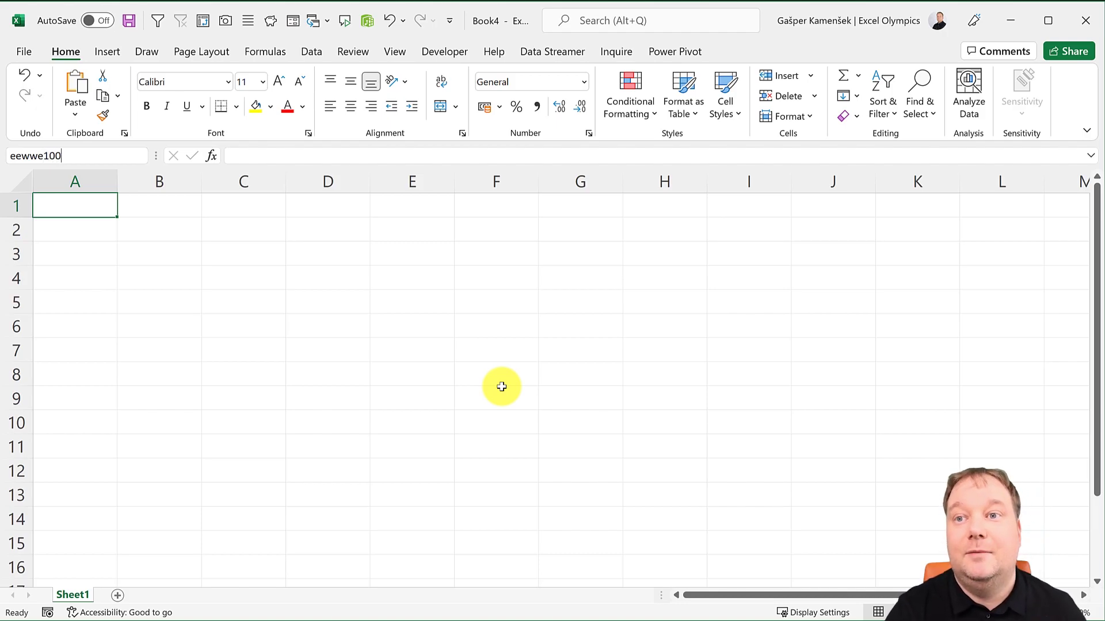
key(Return)
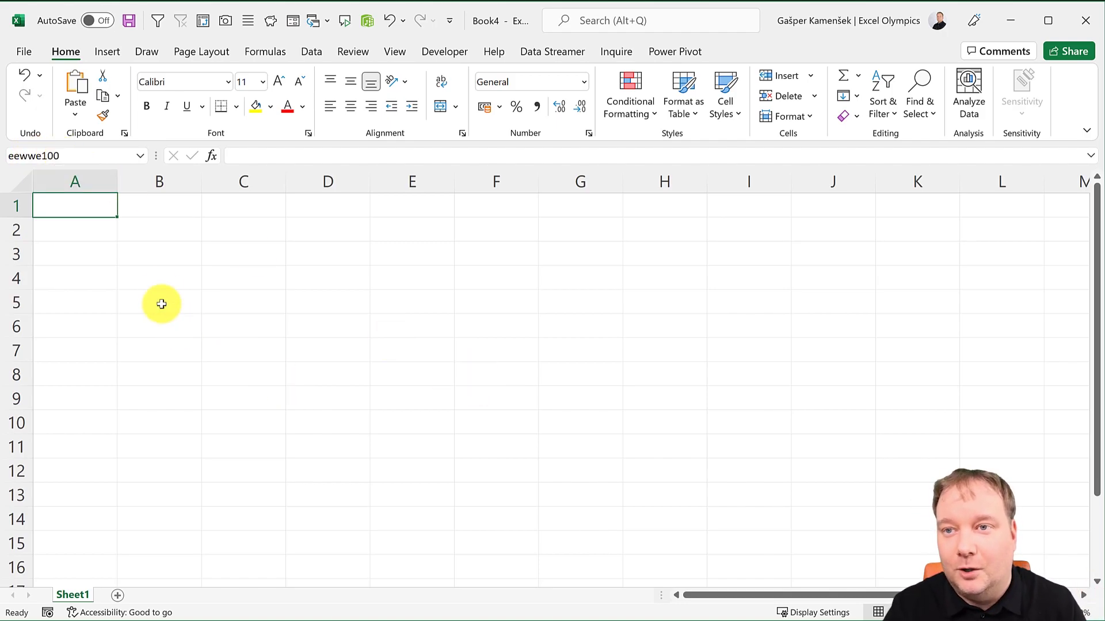
click(82, 159)
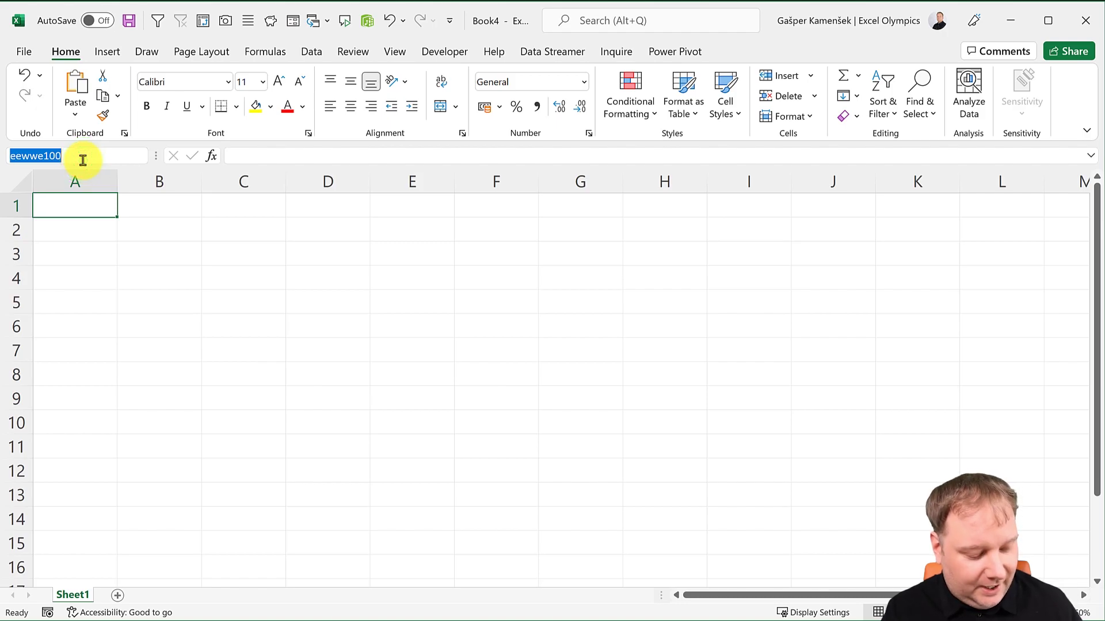
key(Escape)
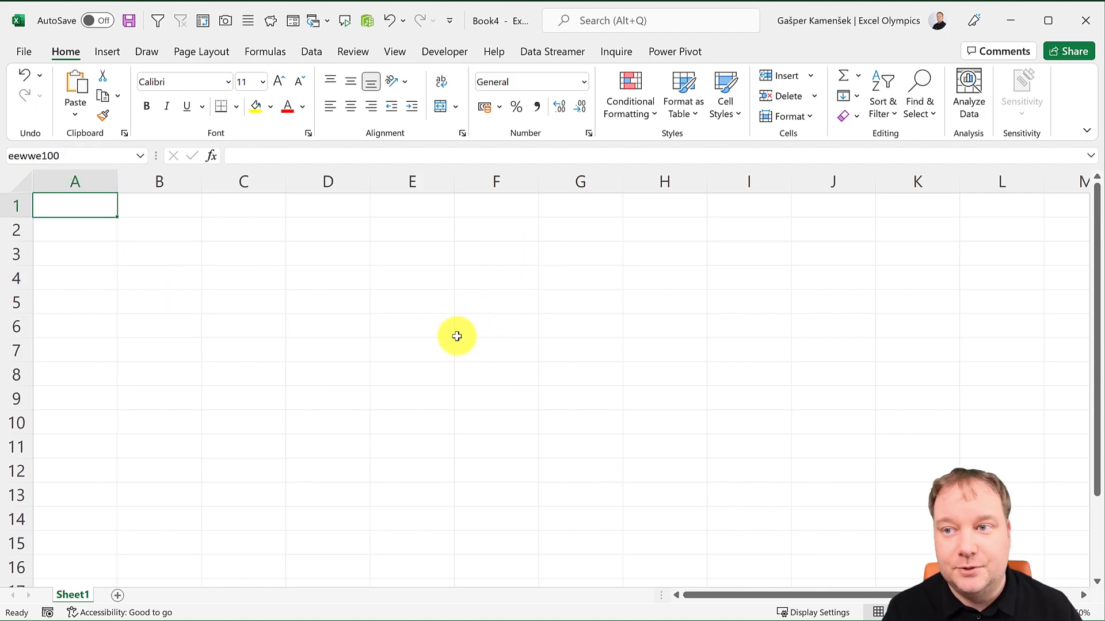
key(ctrl+g)
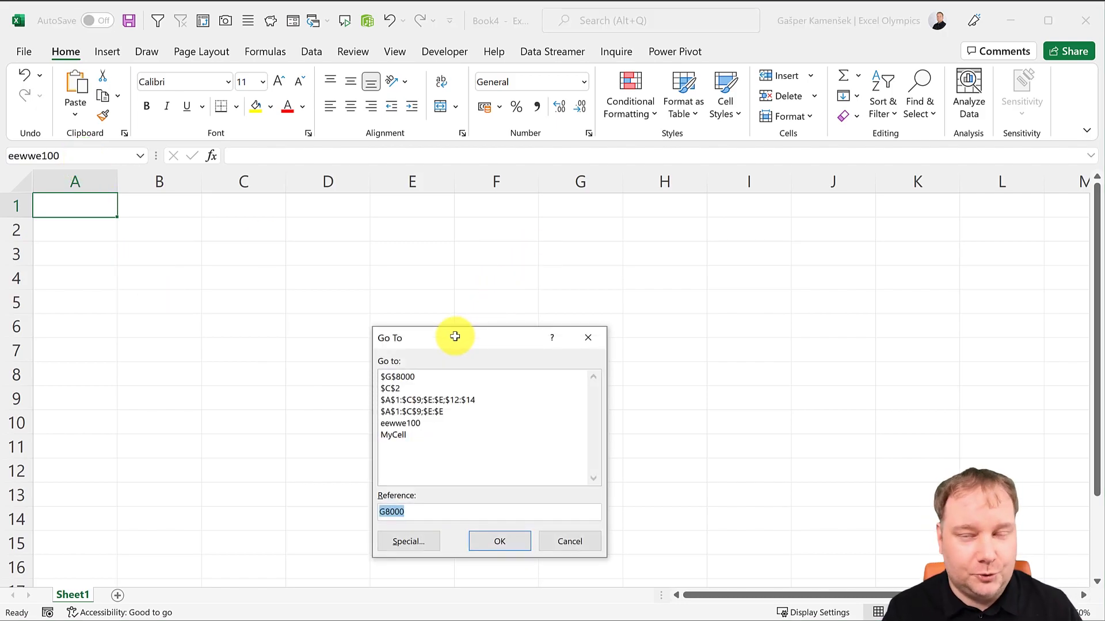
double_click(419, 510)
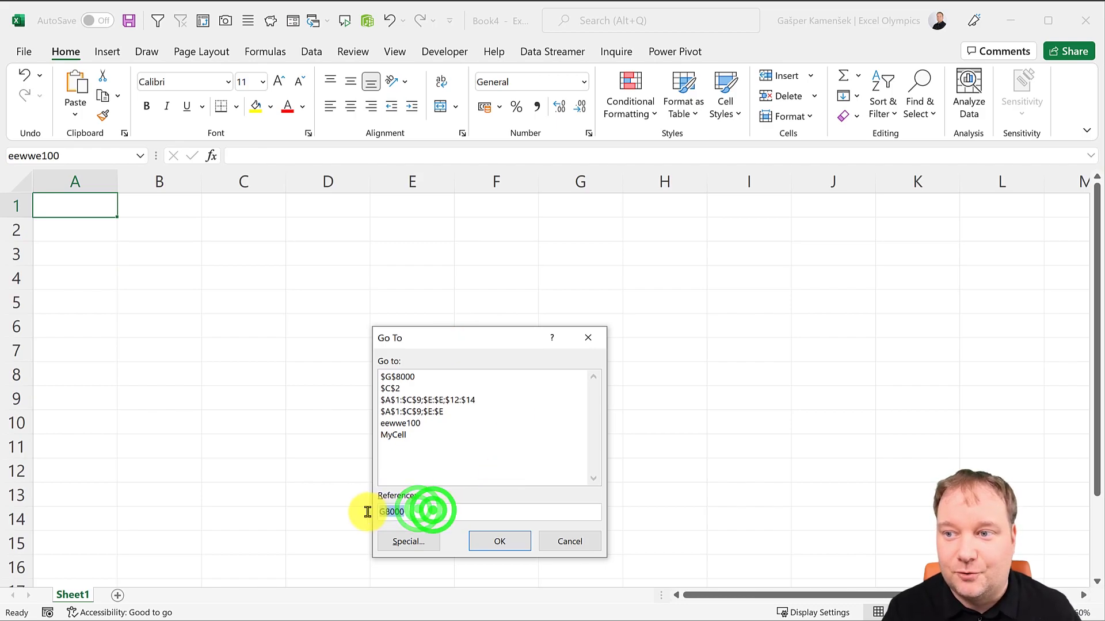
text(sdfs499)
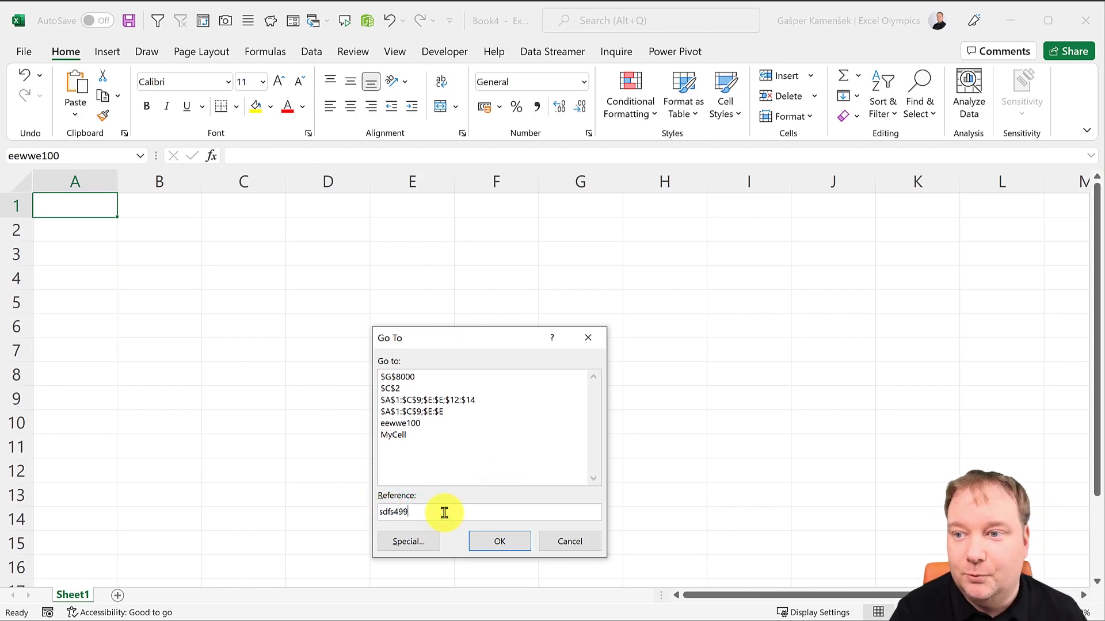
key(Return)
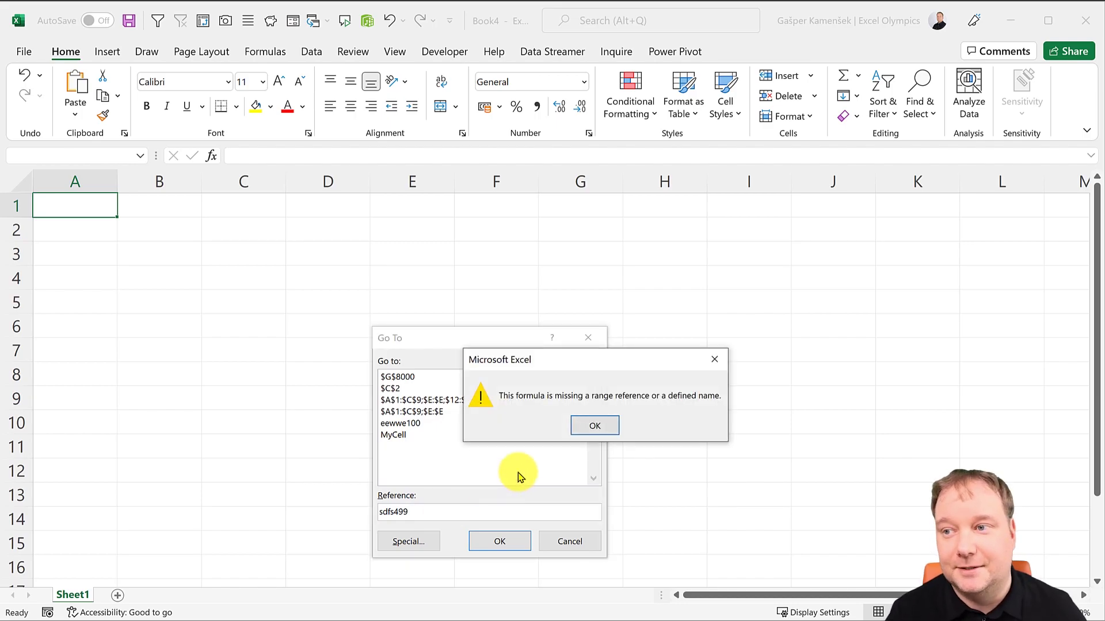
click(610, 425)
click(577, 541)
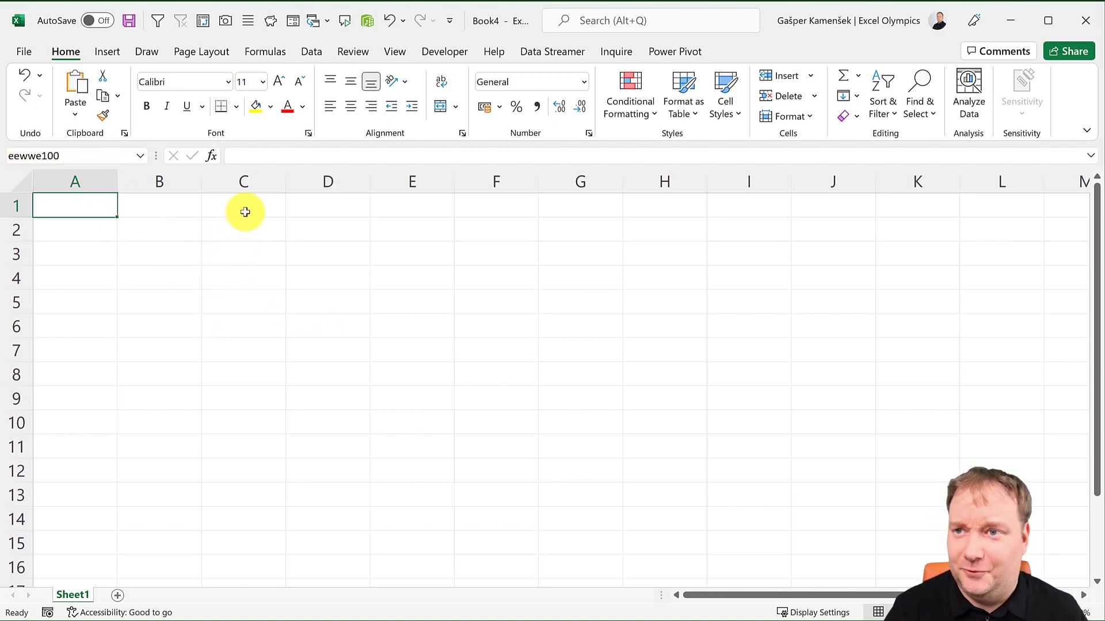
Remove eewwe100 in the Name Manager, confirm the deletion, and close the dialog.
click(264, 51)
click(462, 106)
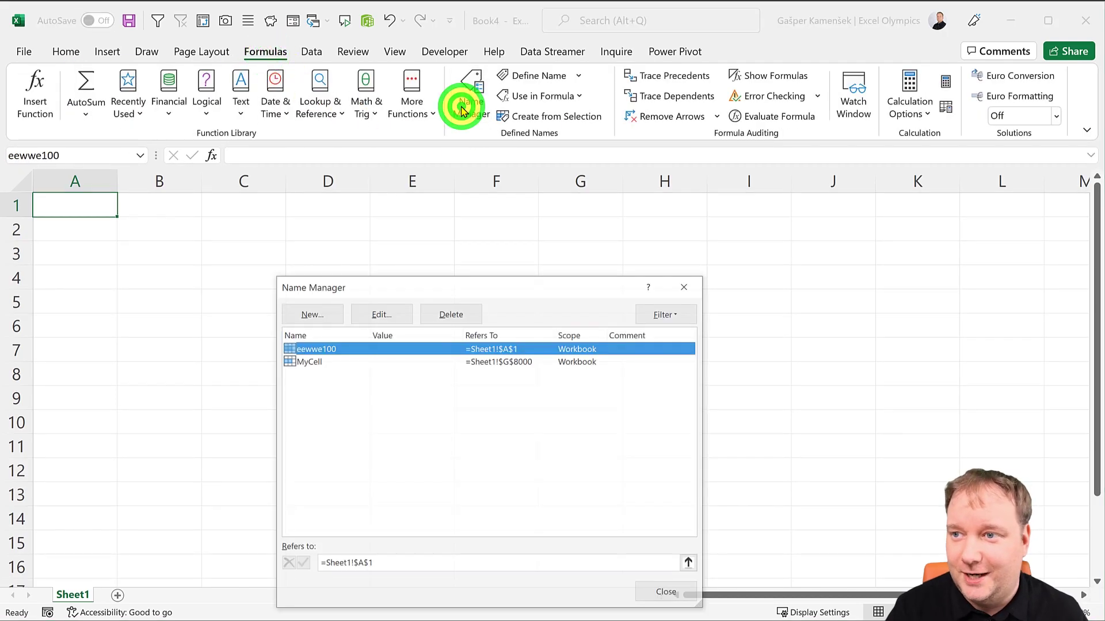
click(315, 348)
click(443, 315)
click(571, 423)
click(679, 592)
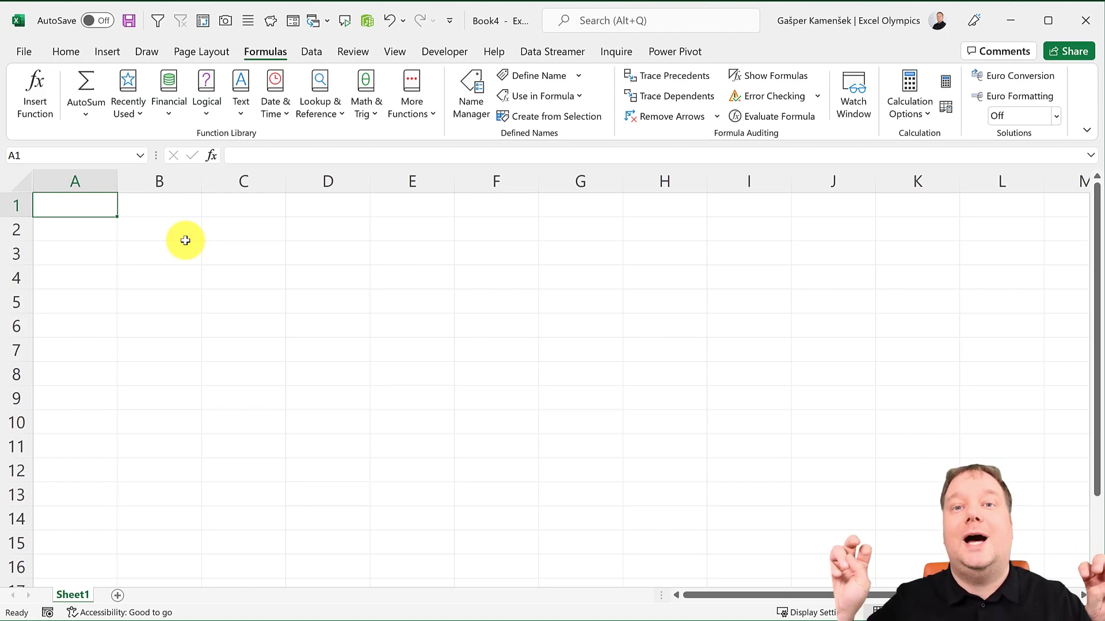
Enter the date 24.03.2022 in MyCell (G8000), format it as euro currency, then return to A1.
click(140, 160)
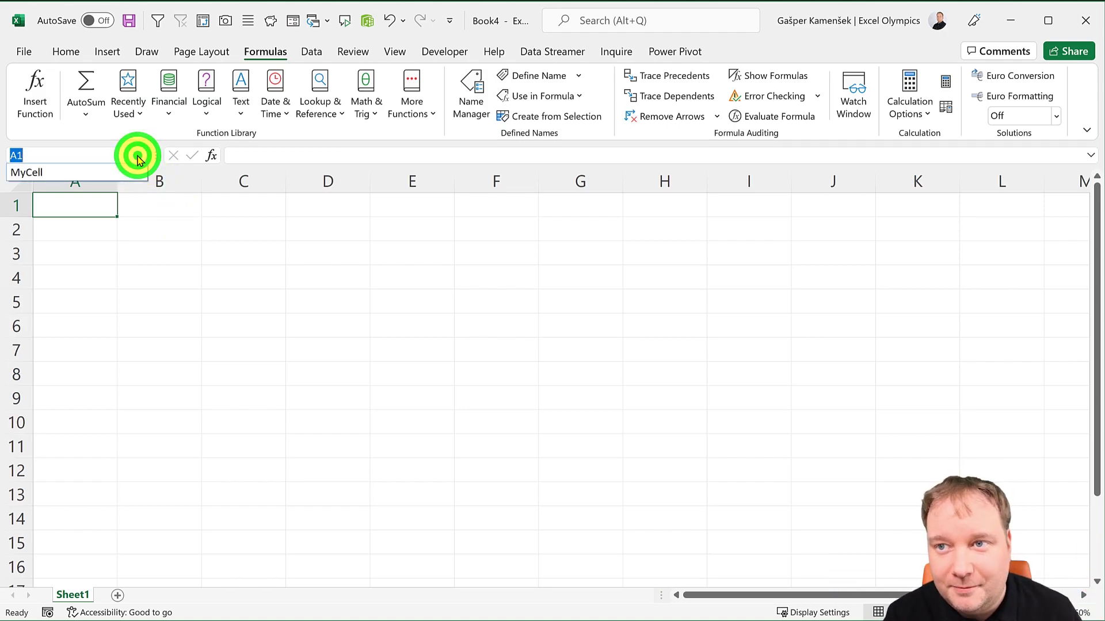
click(36, 172)
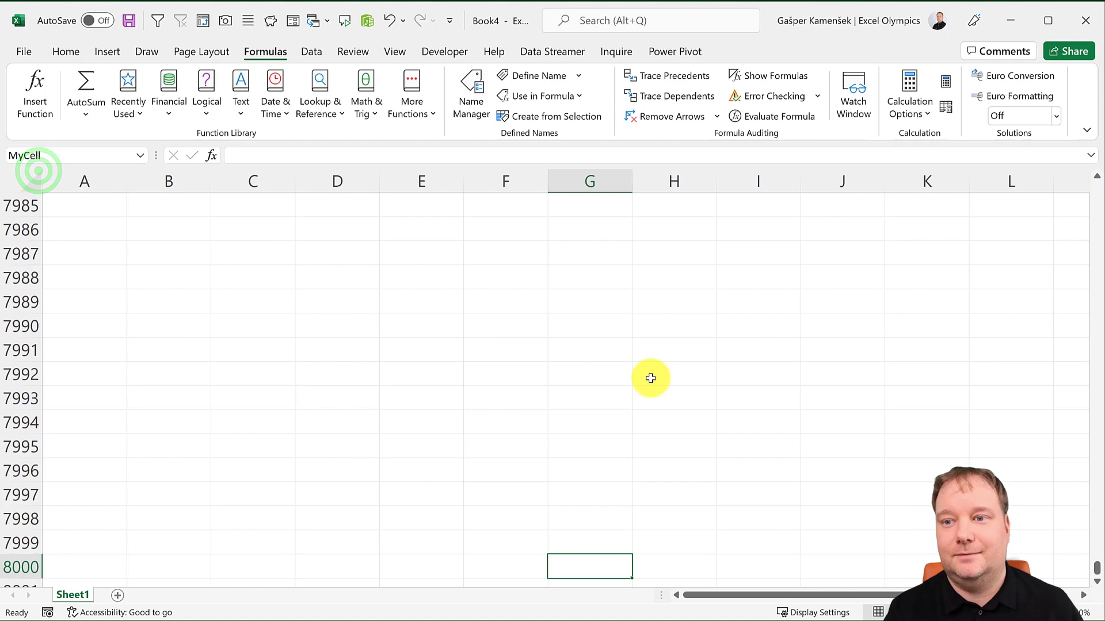
click(576, 560)
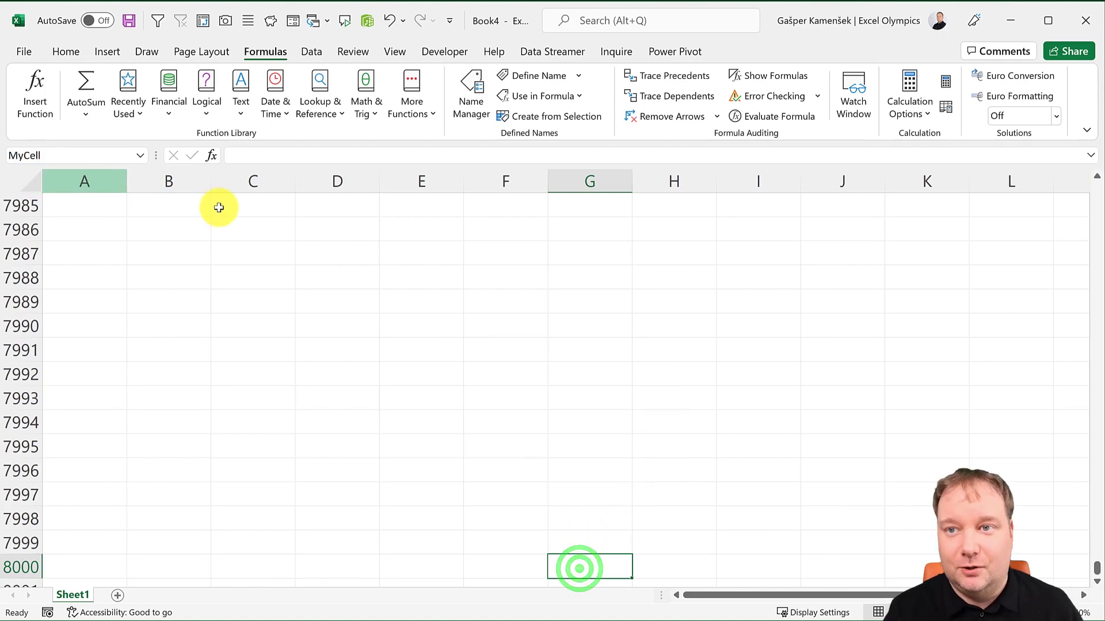
key(ctrl+semicolon)
key(ctrl+Return)
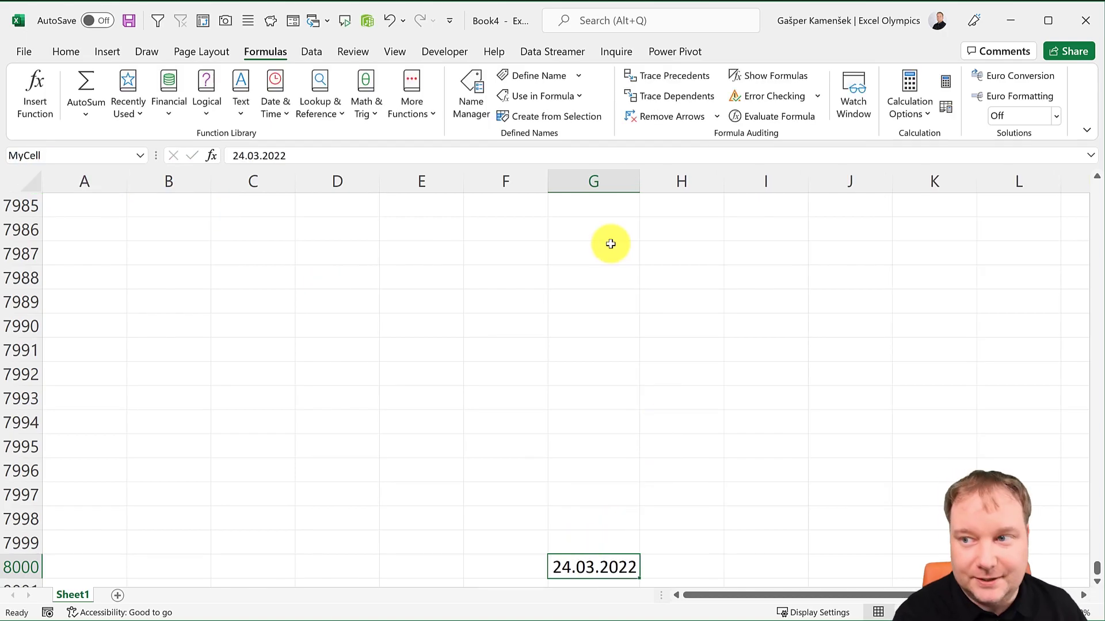
key(ctrl+shift+4)
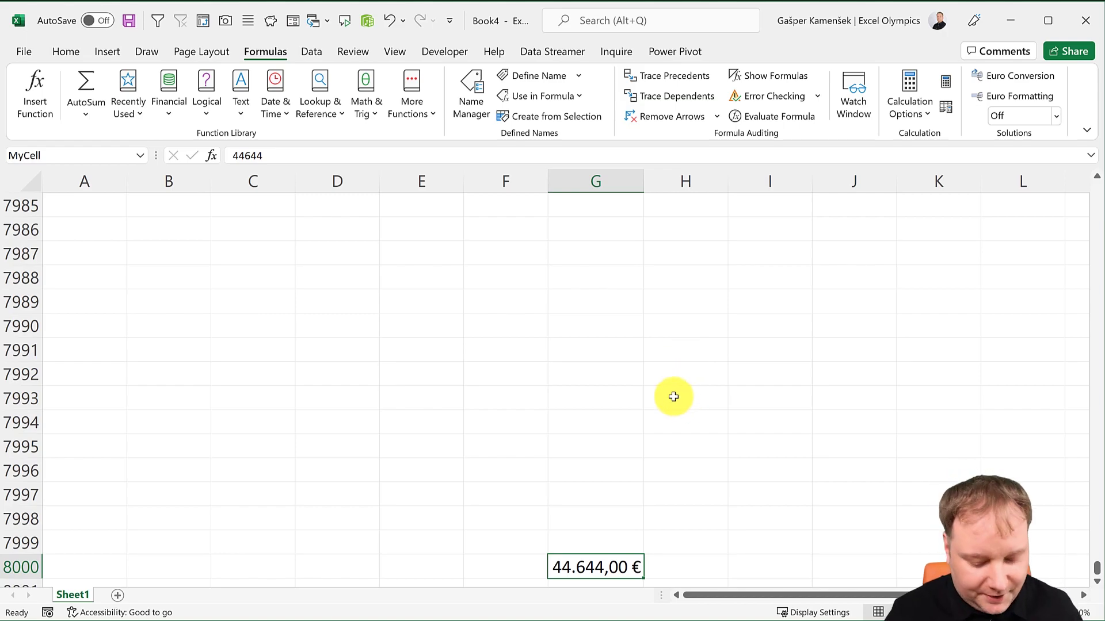
key(ctrl+Home)
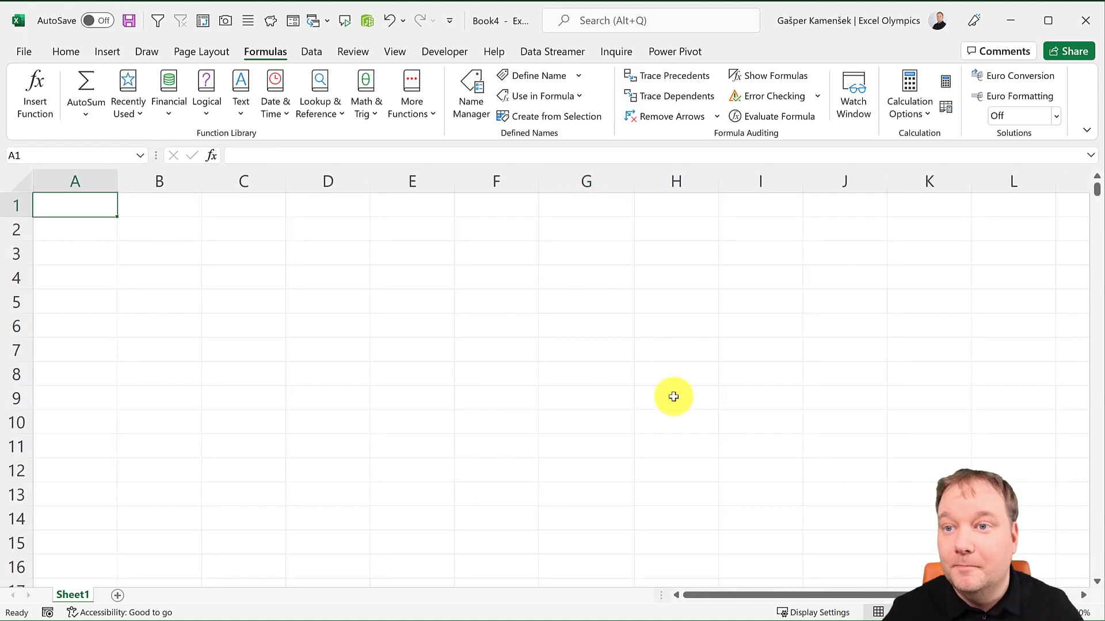
click(64, 202)
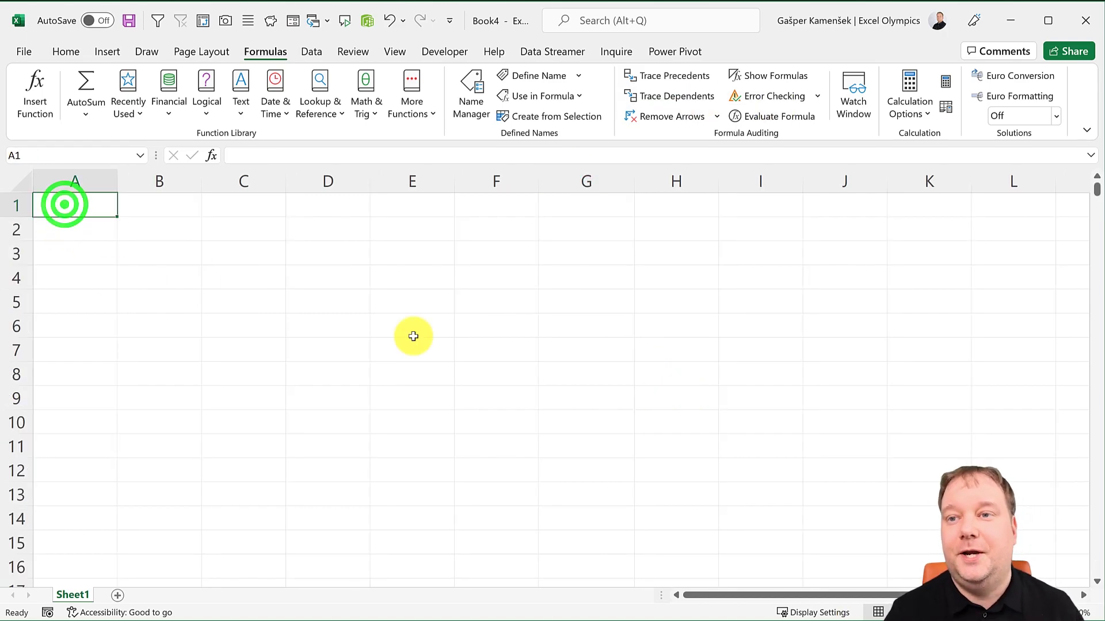
text(=)
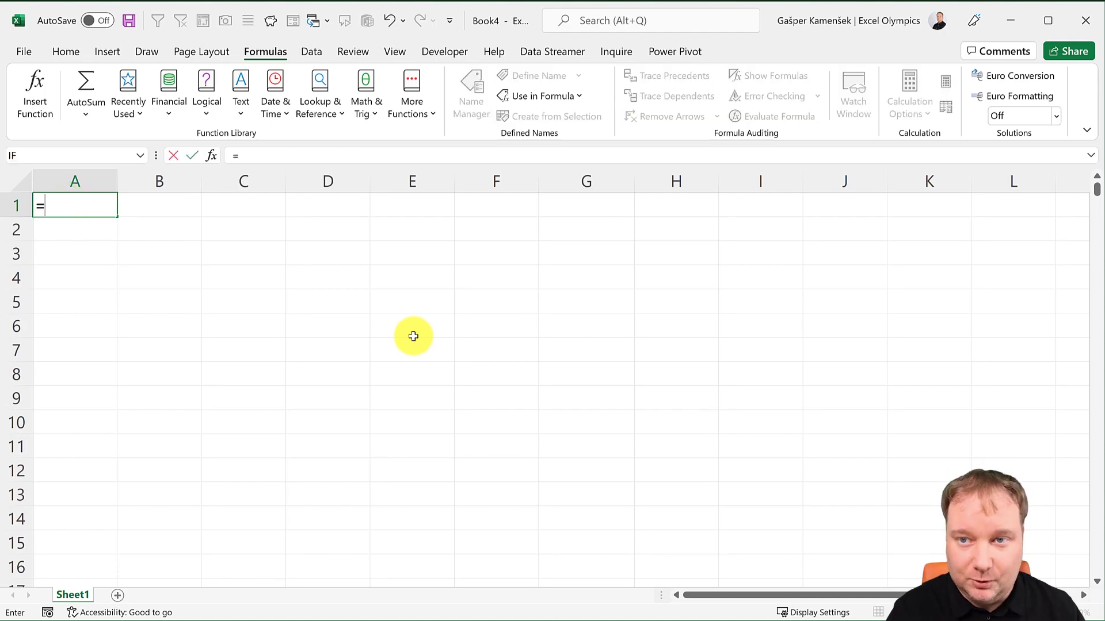
text(MyCell)
key(Return)
key(Up)
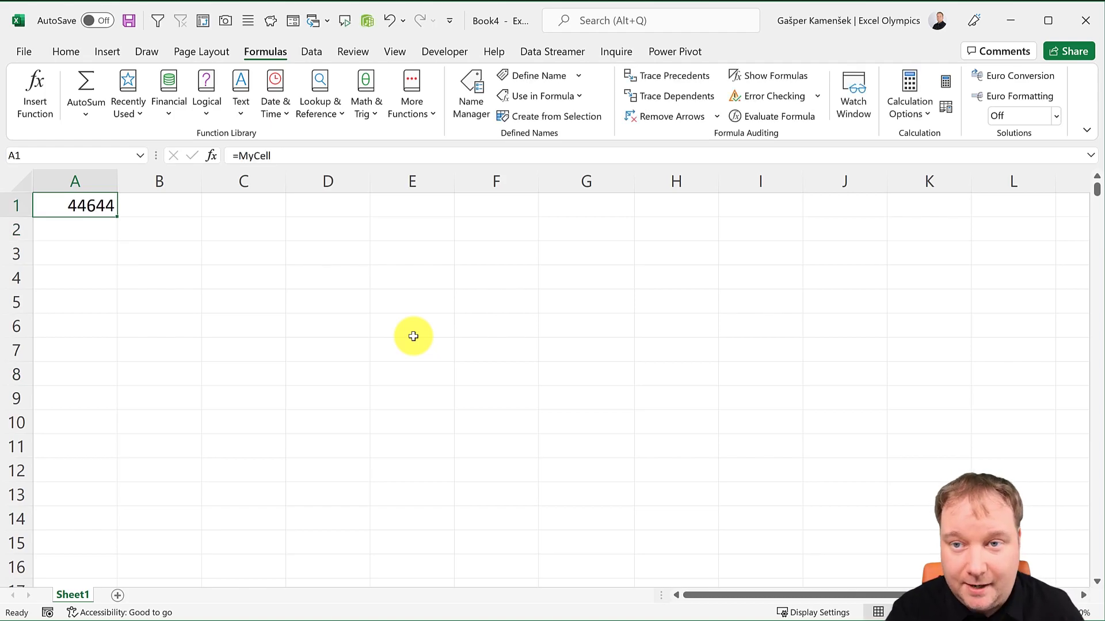
key(F2)
text(*)
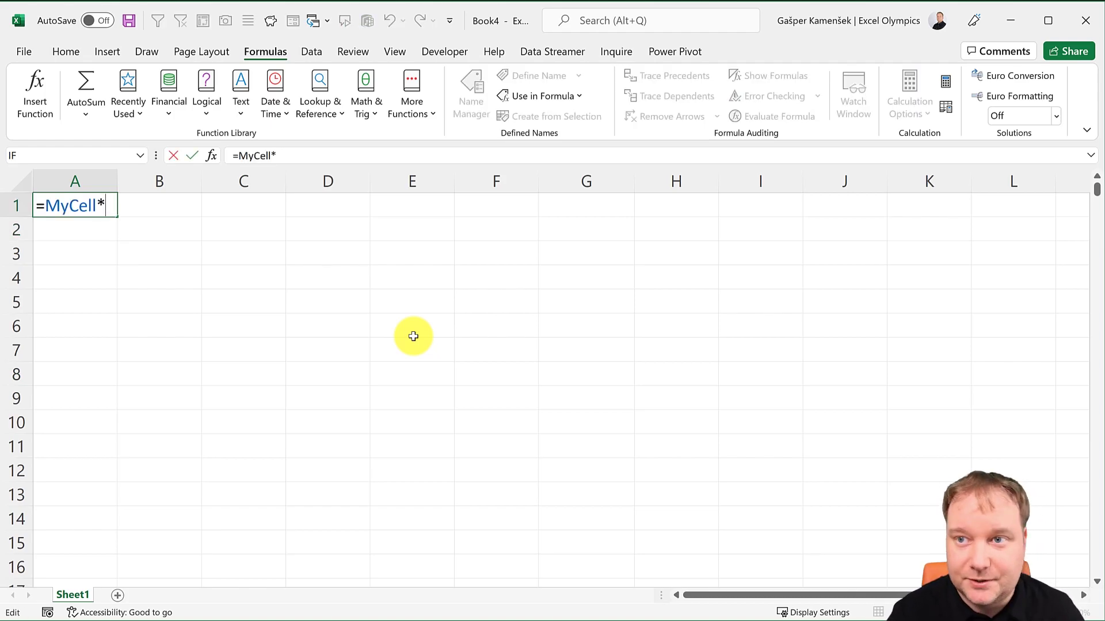
text(5)
key(Return)
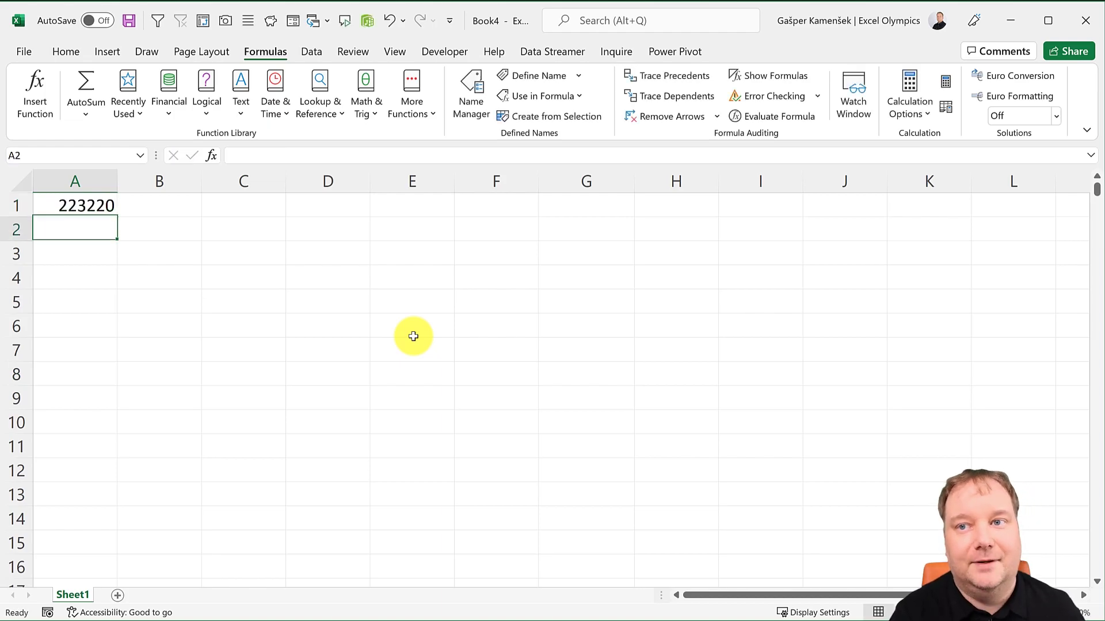
key(Up)
key(Delete)
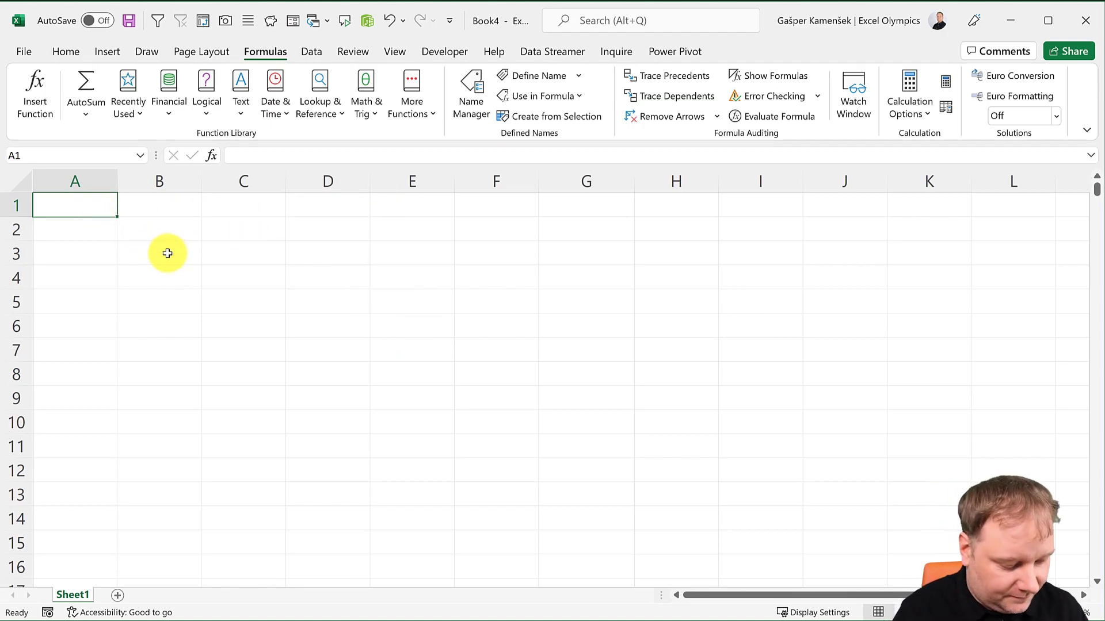
Enter 12 into all 44 cells of A1:D11 at once and name the range Data.
drag(67, 202, 352, 436)
text(12)
key(ctrl+Return)
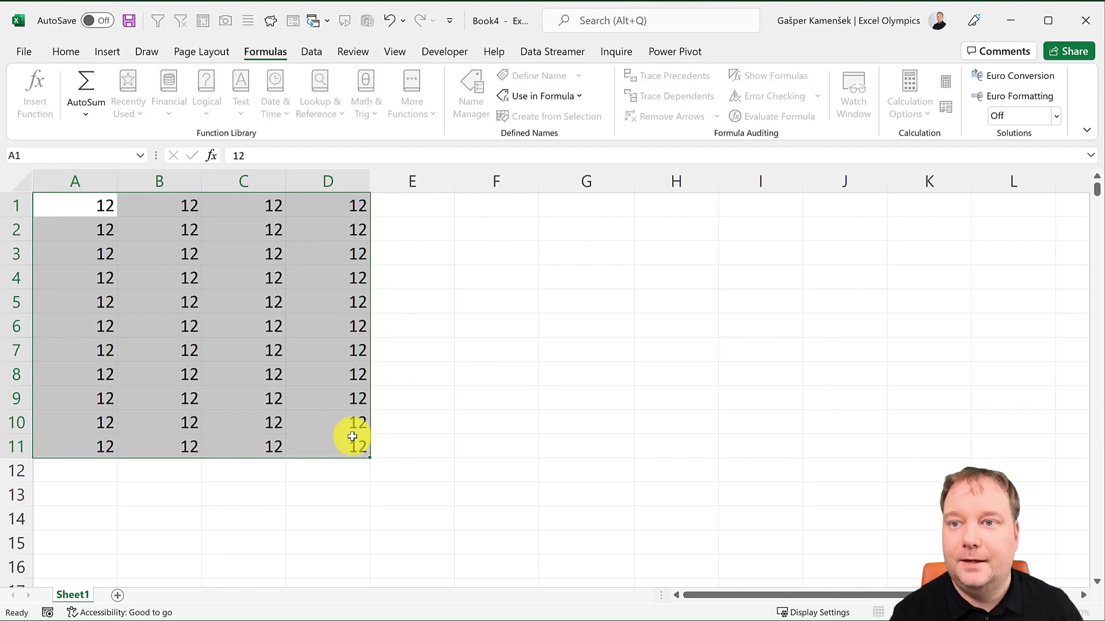
click(49, 161)
text(Data)
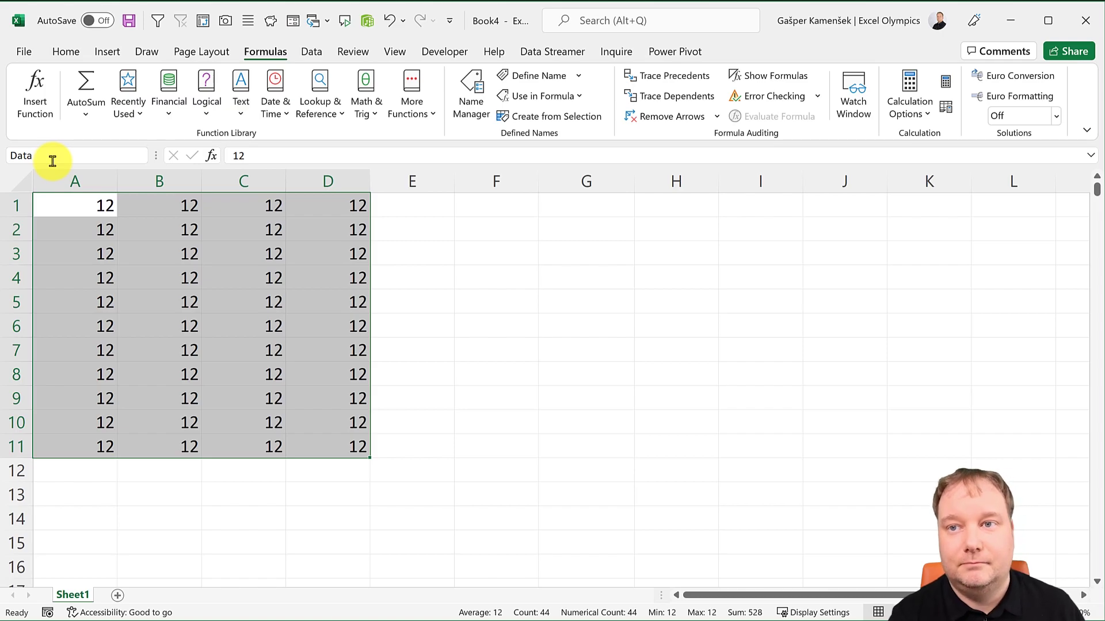
key(Return)
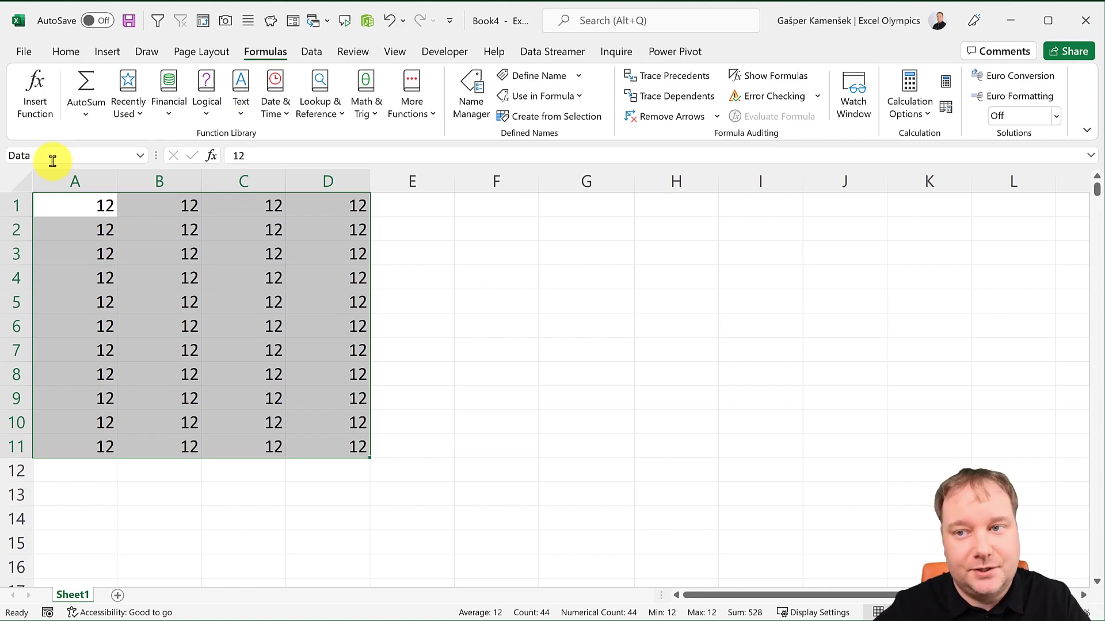
Add a new Sheet2 and enter =SUM(Data) in A1, totalling 528.
click(118, 595)
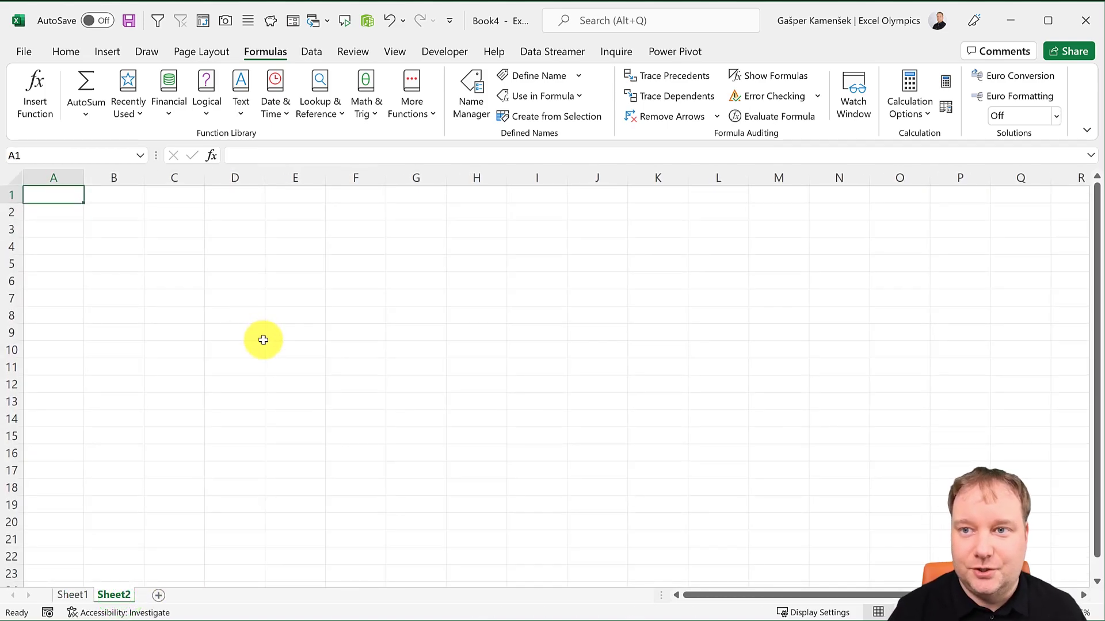
text(=)
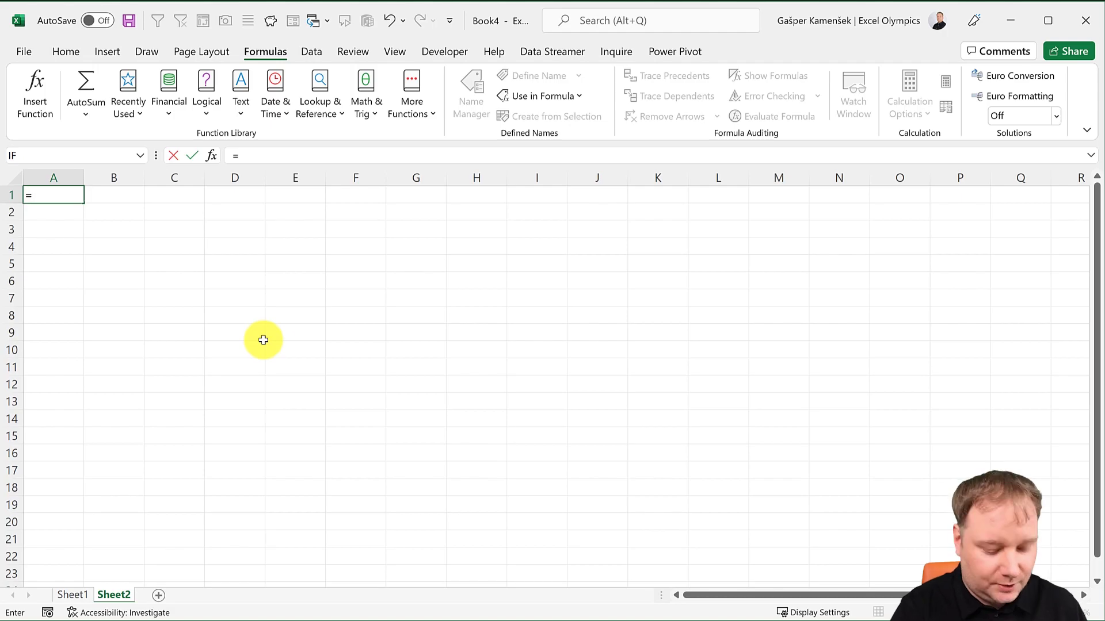
text(SUM(Da)
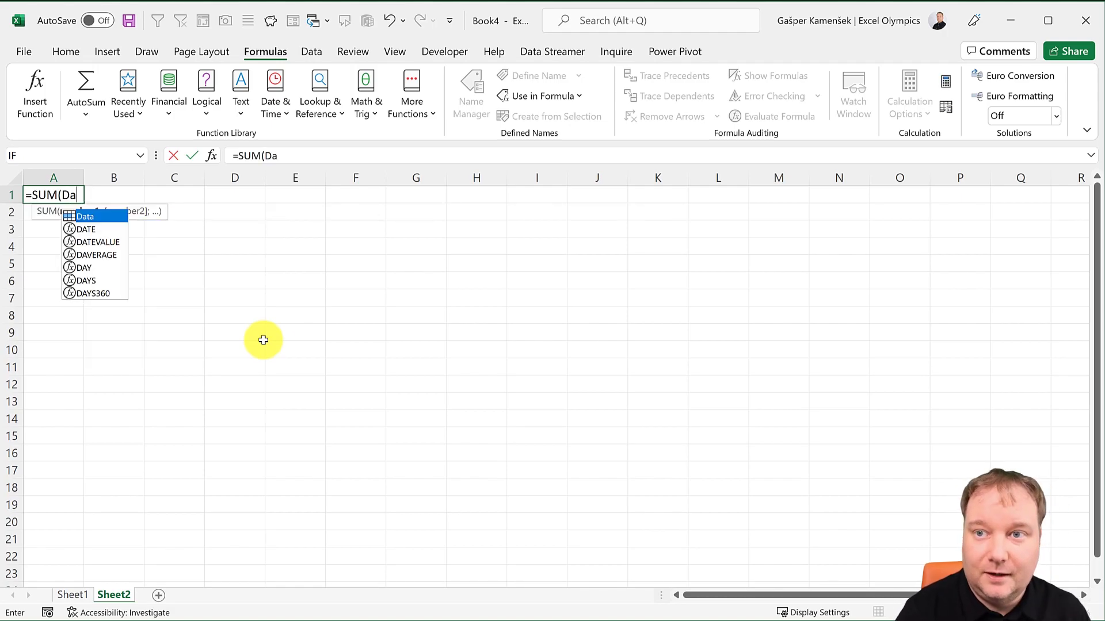
key(Tab)
text())
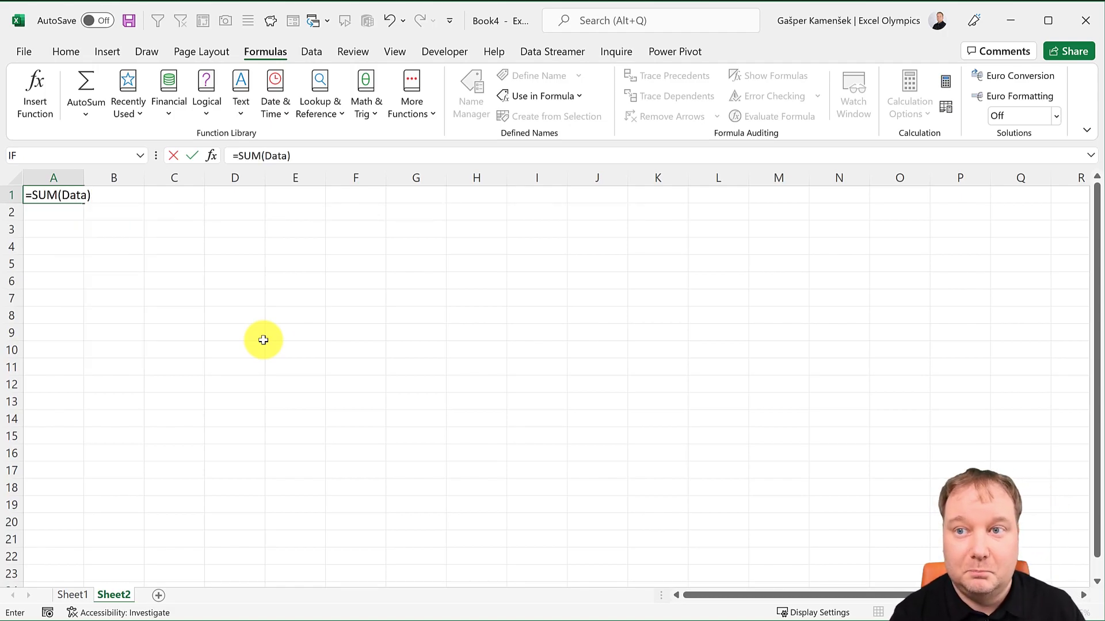
key(Return)
Jump to the range named Data via the Name Box, selecting Sheet1's A1:D11.
key(Up)
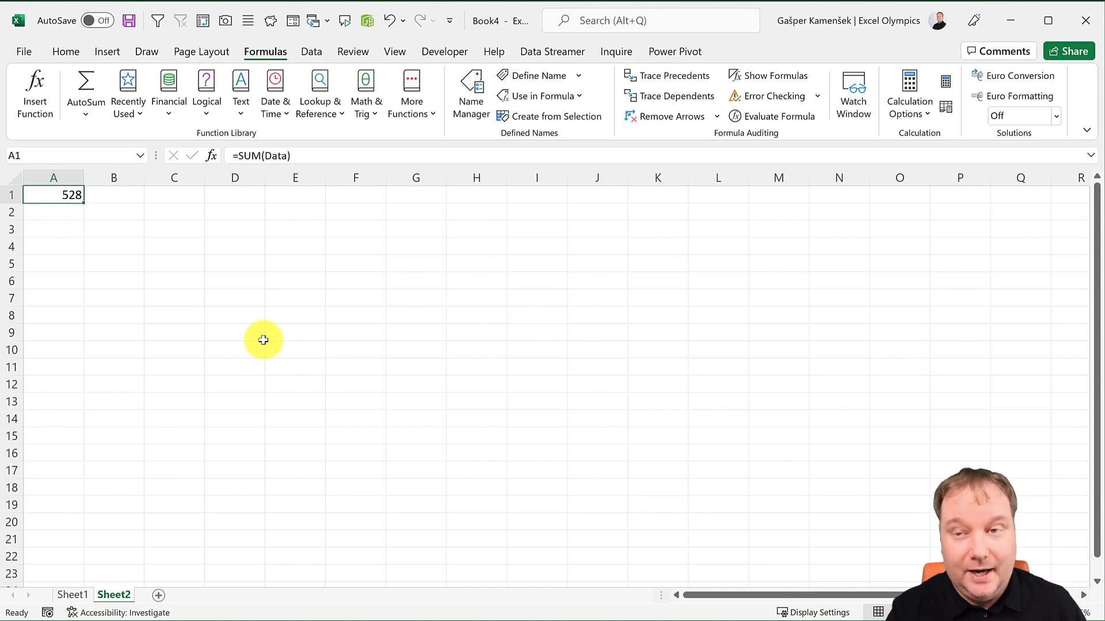
click(145, 155)
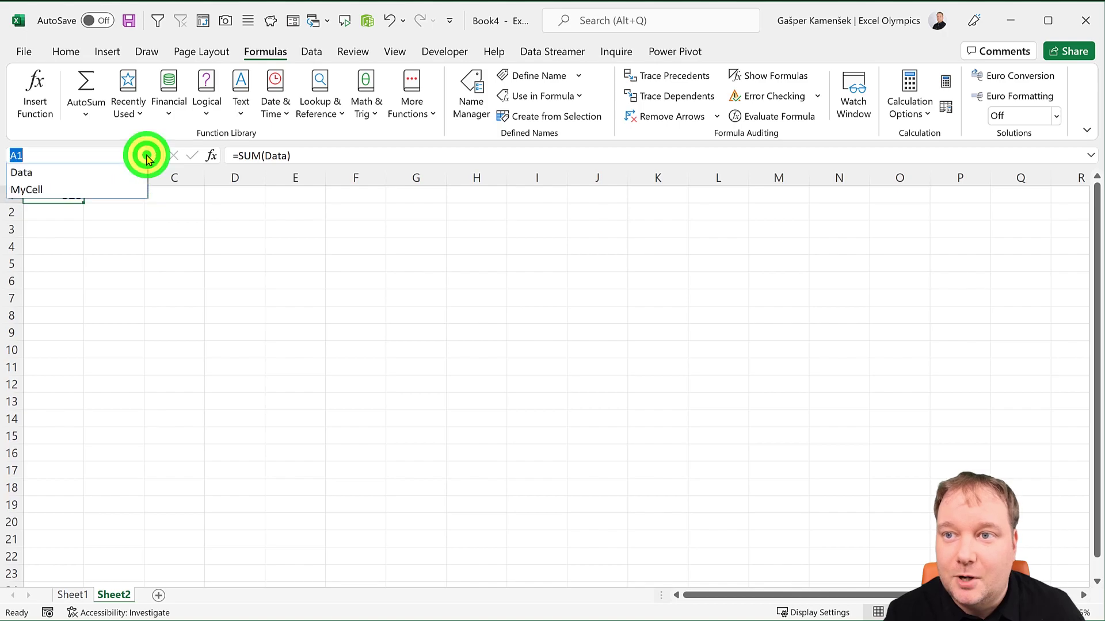
click(53, 173)
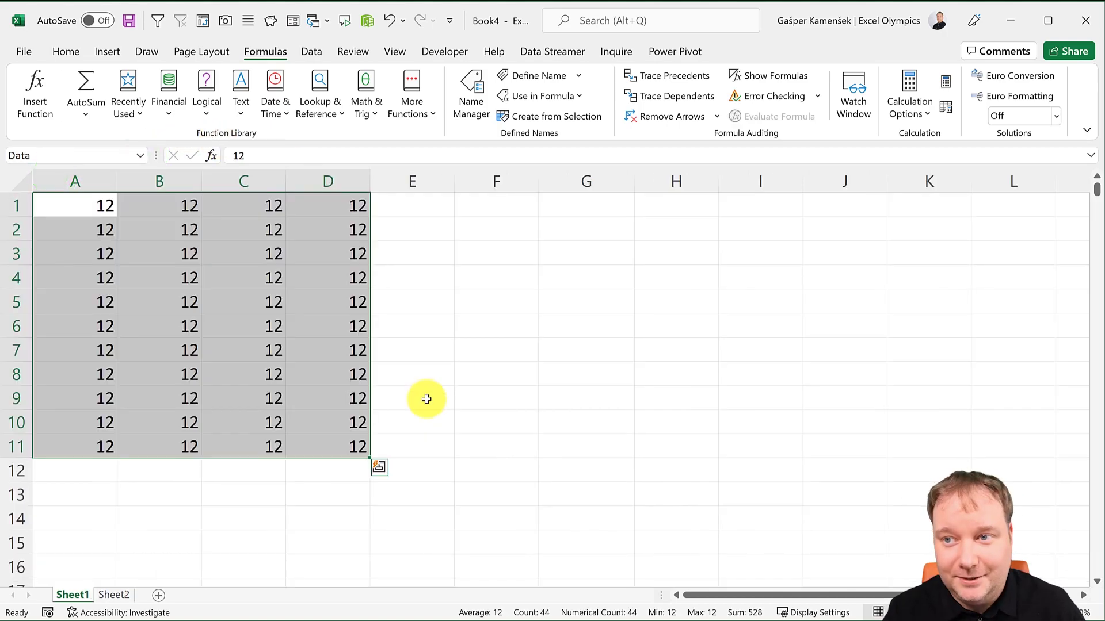
click(428, 306)
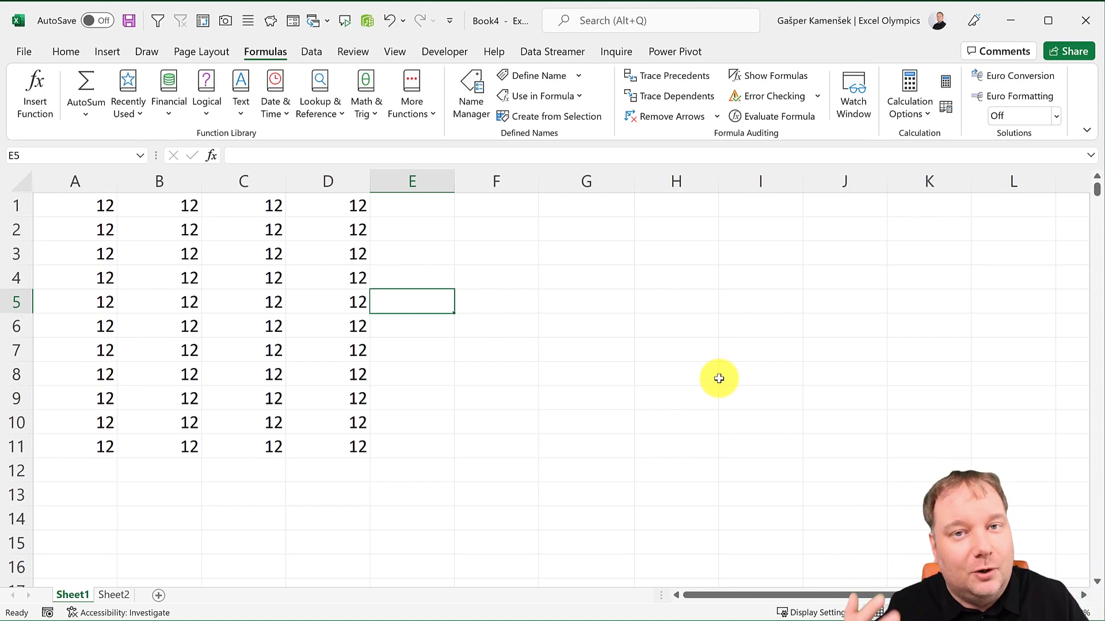
click(60, 205)
key(ctrl+a)
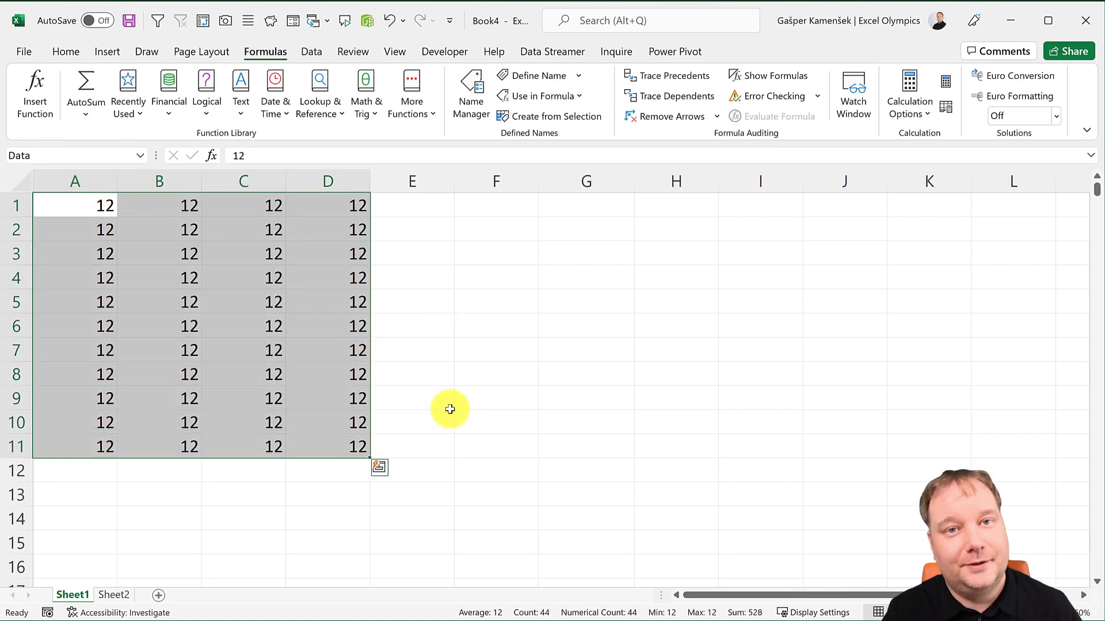
click(515, 311)
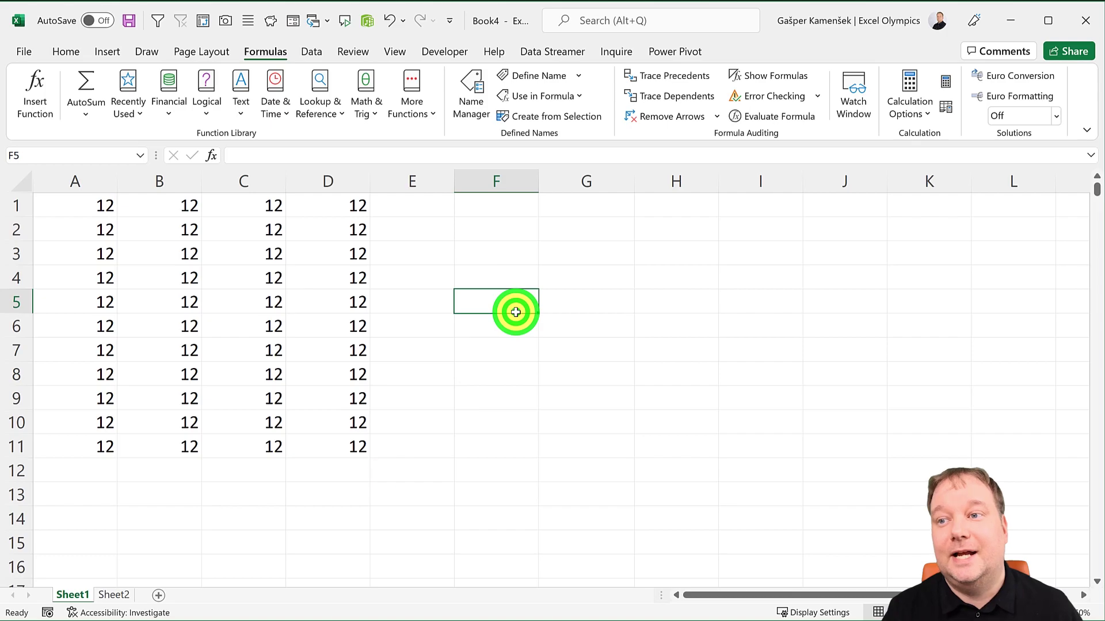
Add a blank Sheet3 and select A1:F3 by typing its address in the Name Box.
click(159, 596)
scroll(308, 521, up, 3)
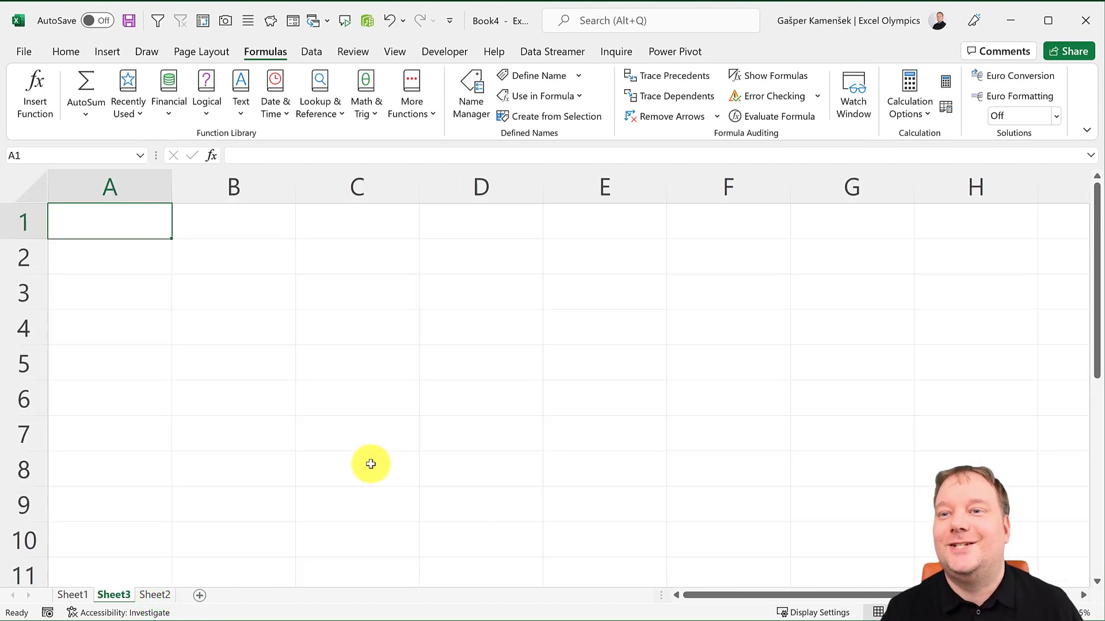
scroll(371, 464, up, 2)
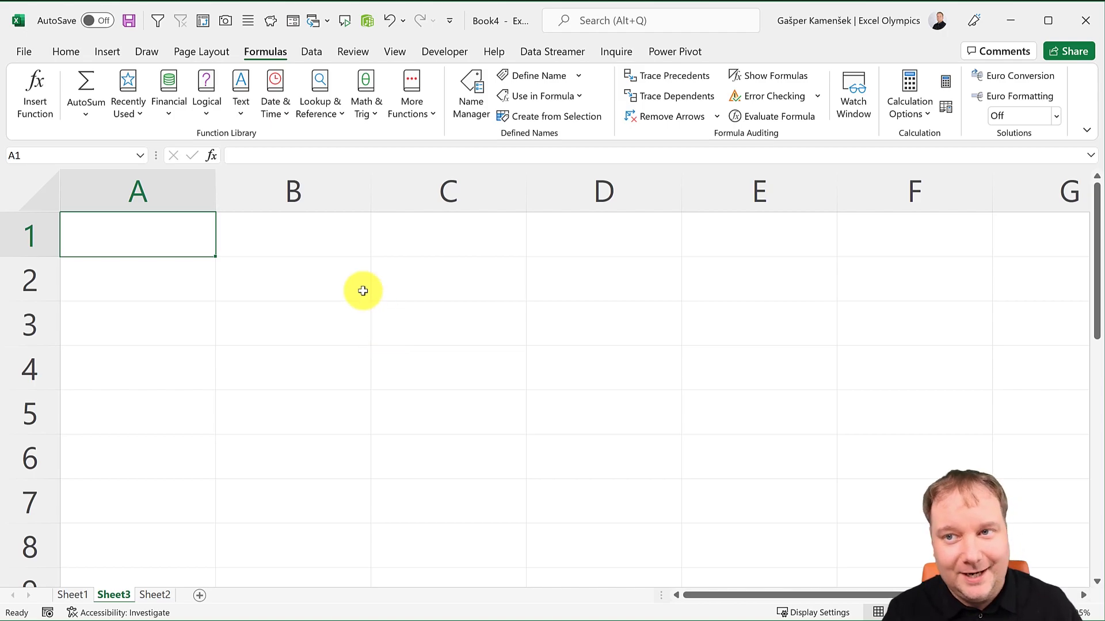
click(170, 187)
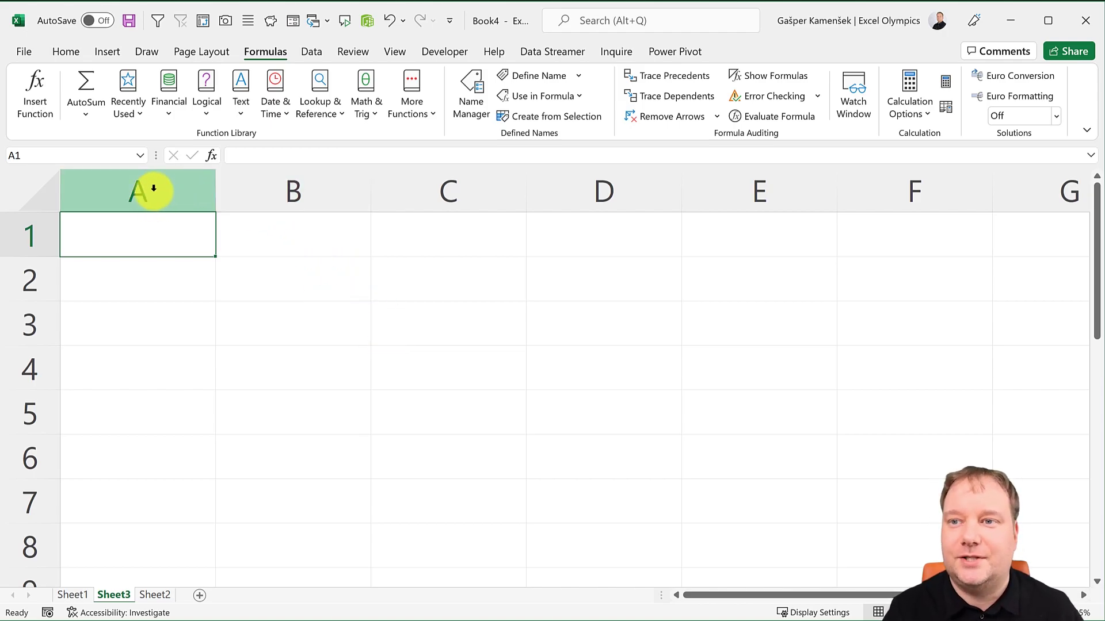
click(154, 226)
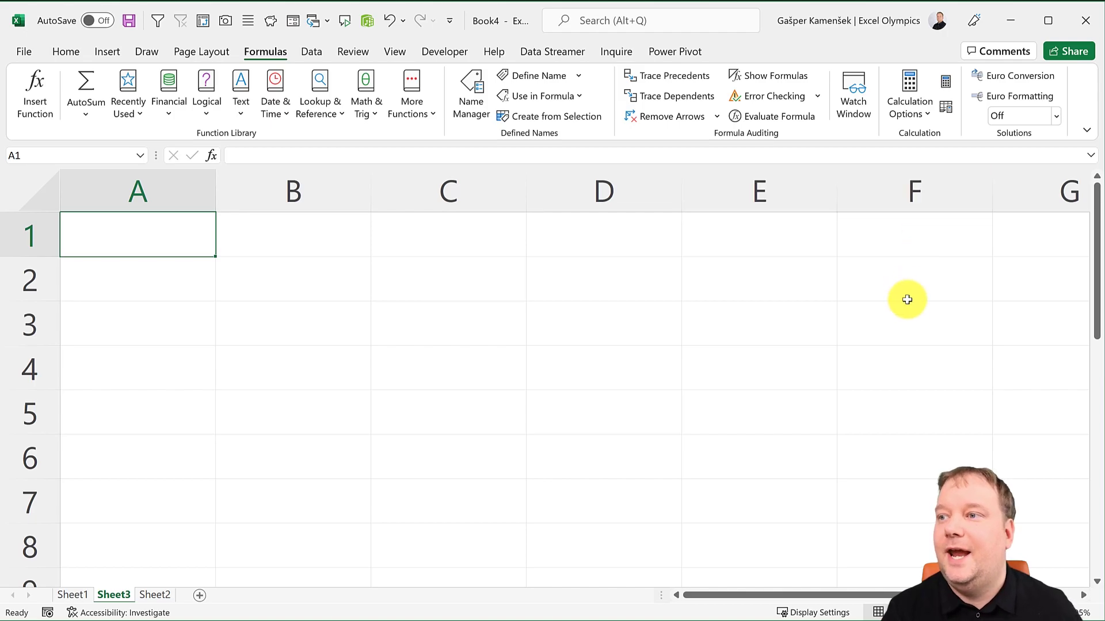
click(40, 155)
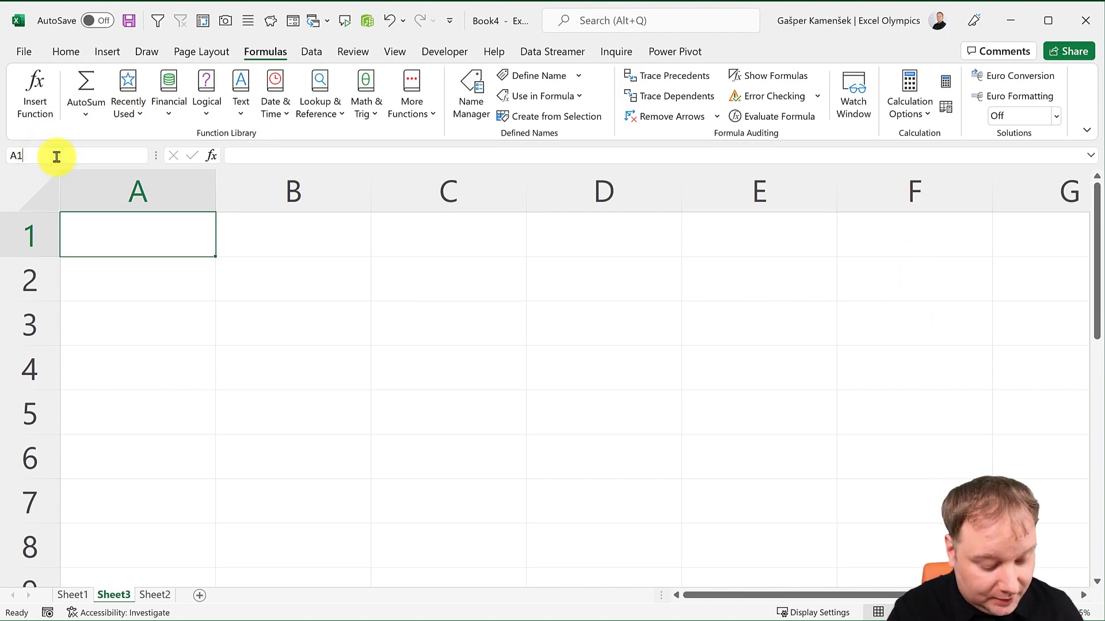
text(:F3)
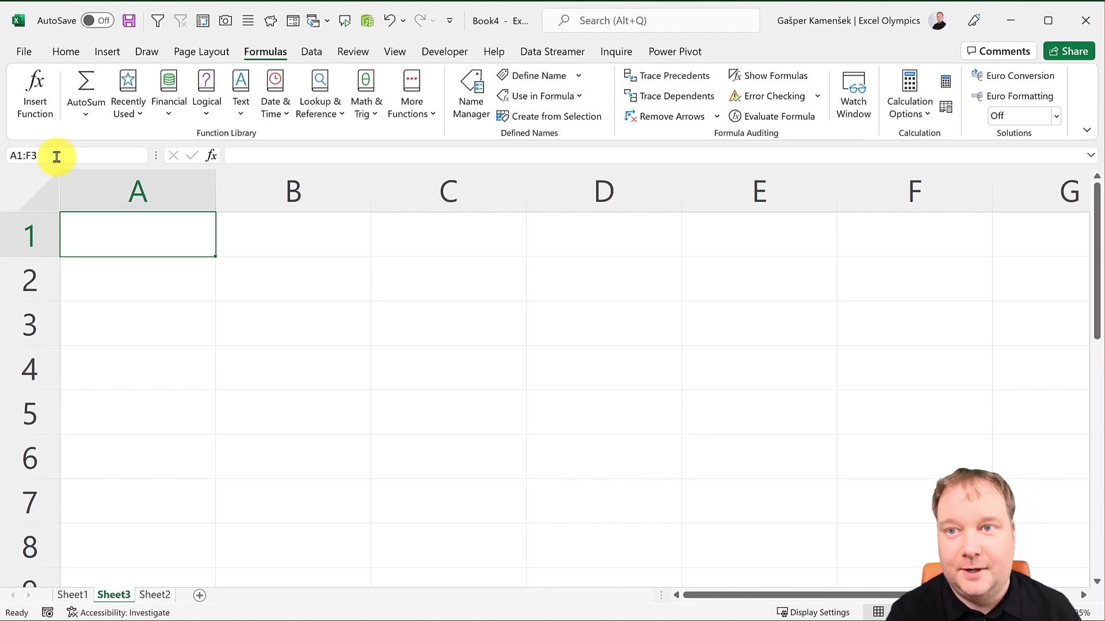
key(Return)
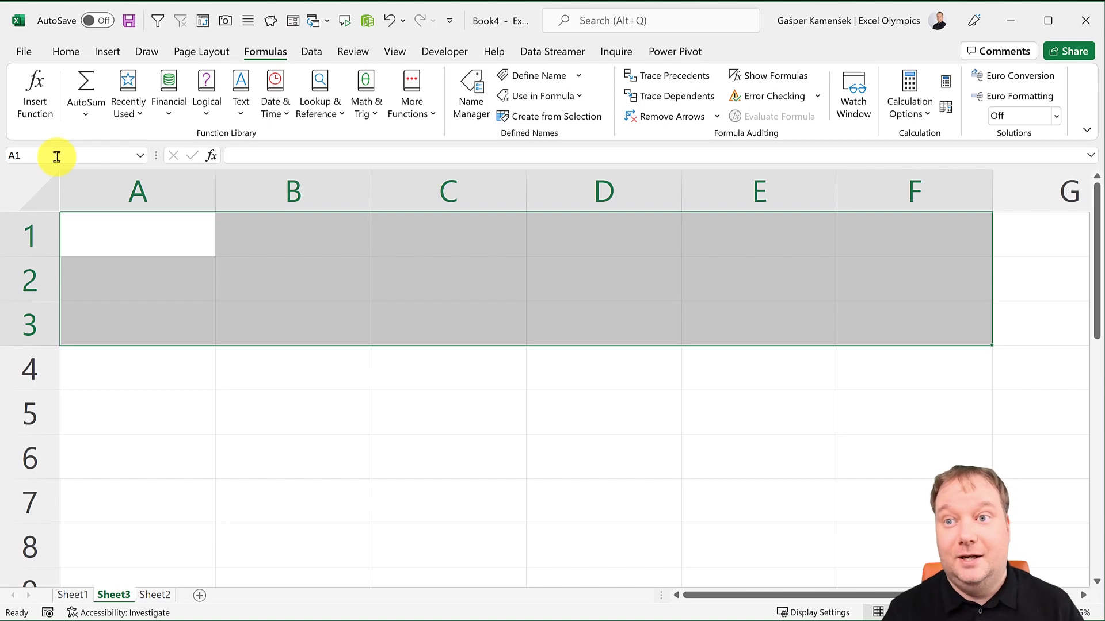
Select A1:E6 by entering the dotted address a1..e6 in the Name Box.
click(57, 157)
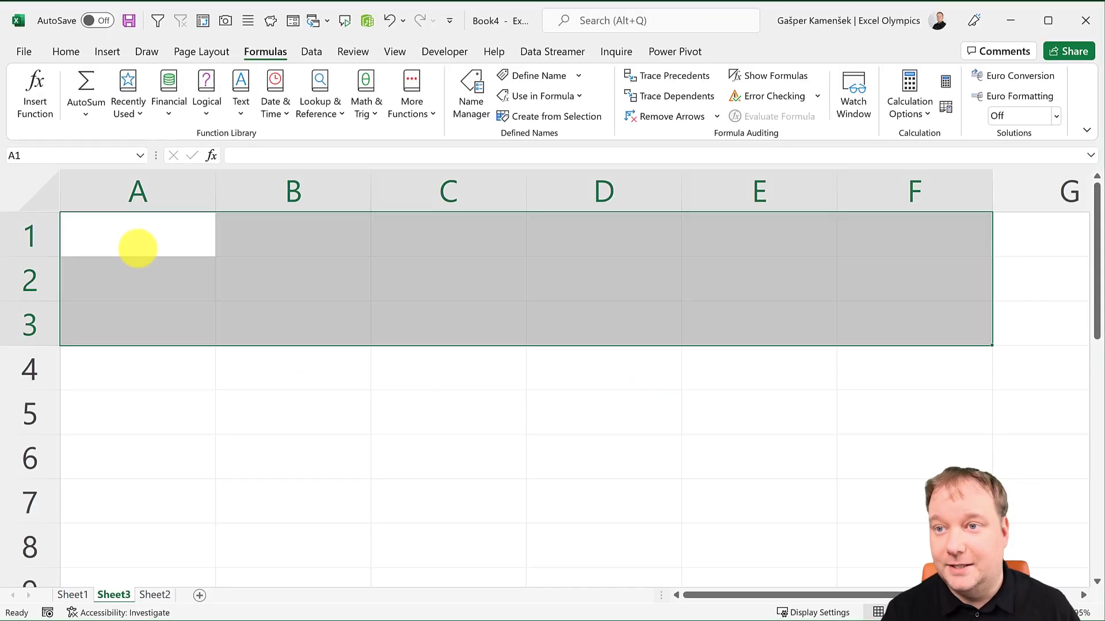
click(62, 156)
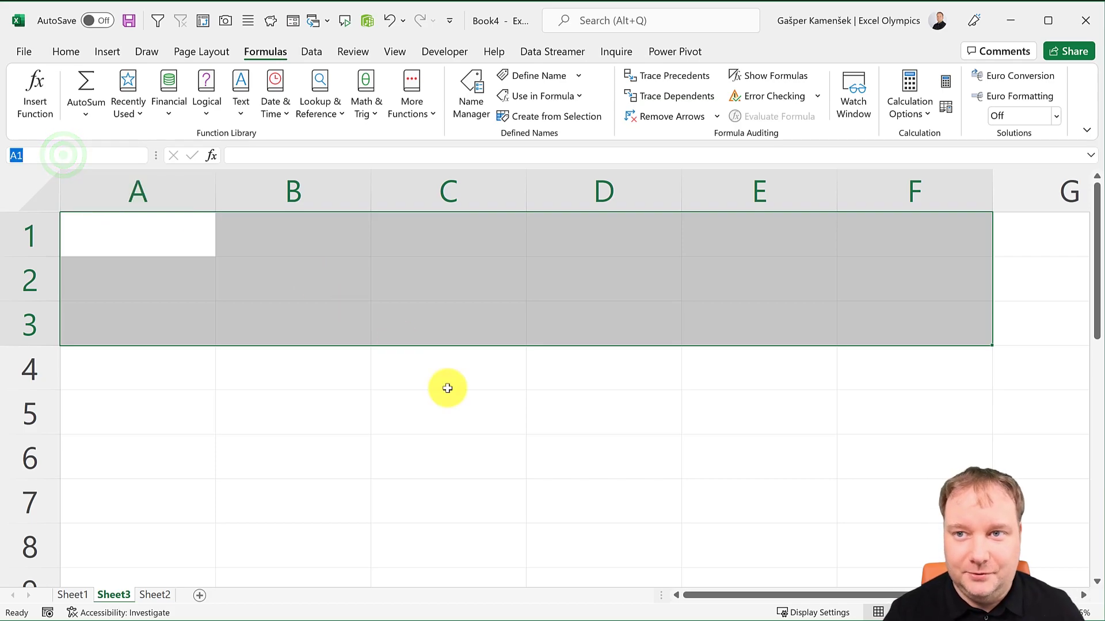
text(a1)
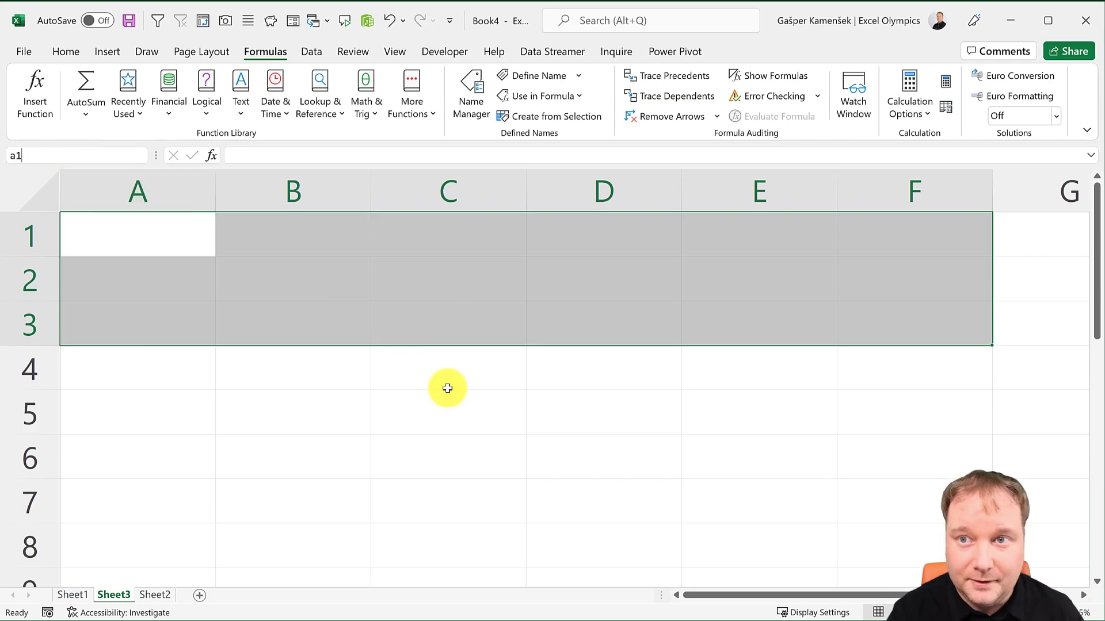
text(..)
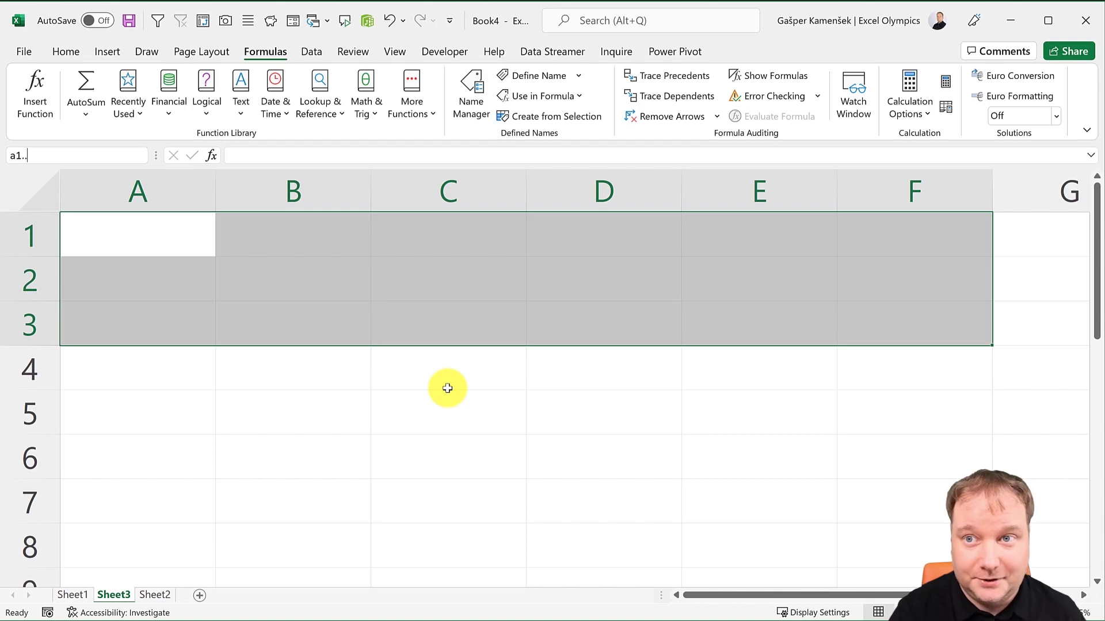
text(f)
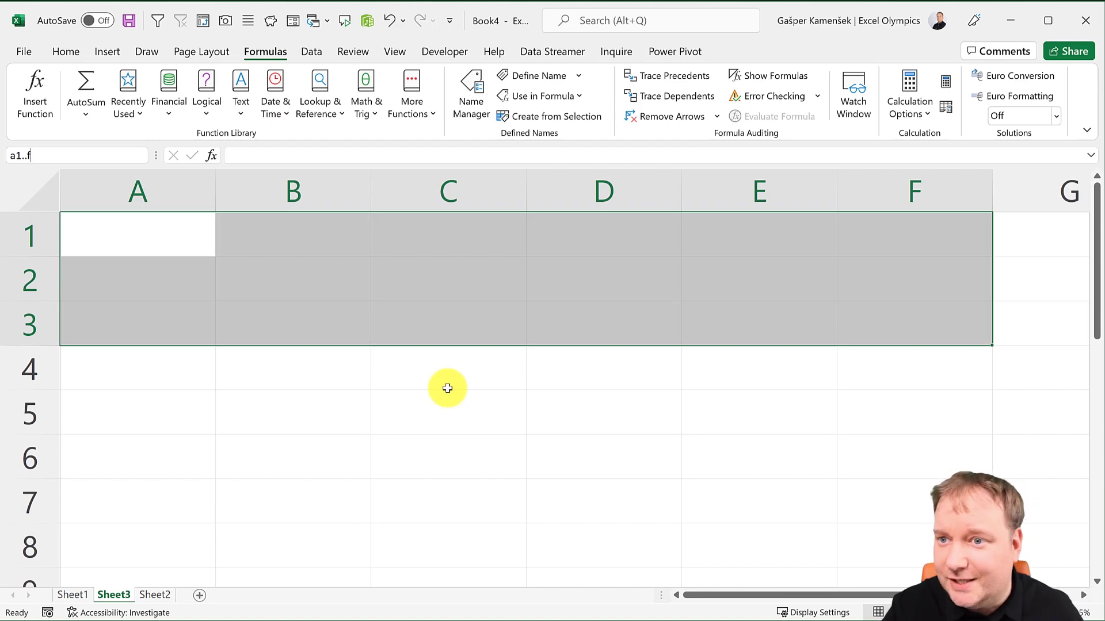
key(BackSpace)
text(e6)
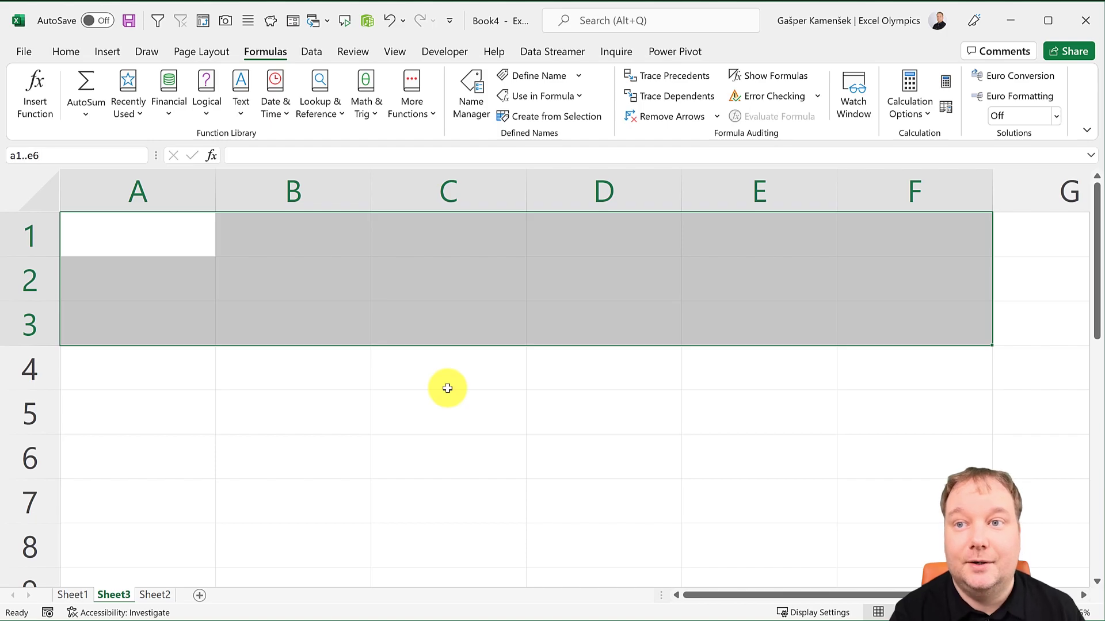
key(Return)
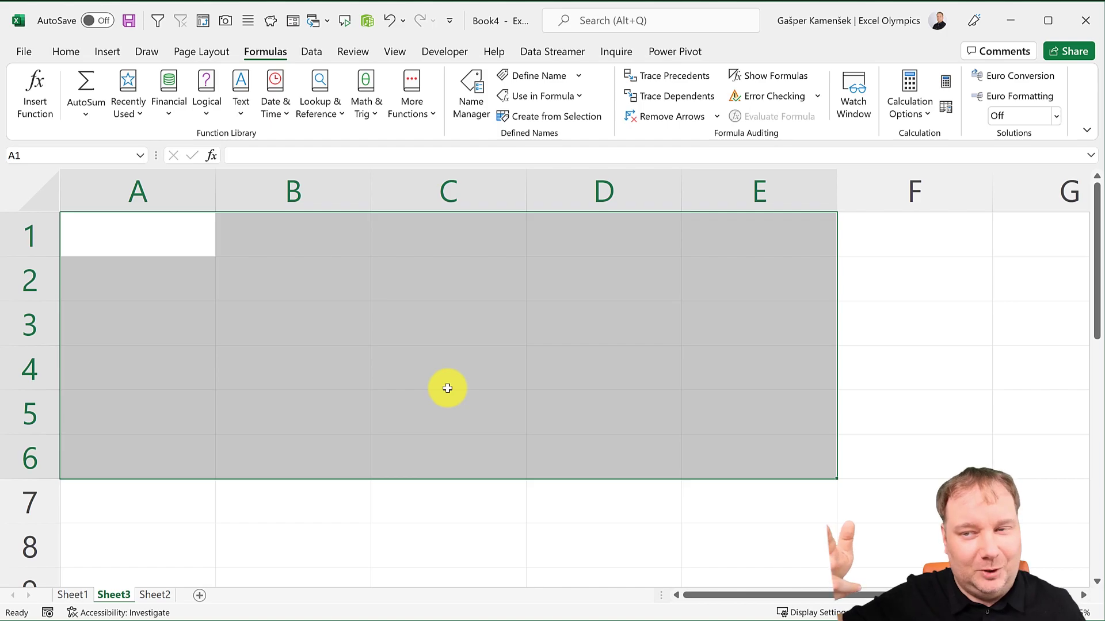
Clear the A1:E6 selection by selecting just A1, then scroll down Sheet3.
click(154, 222)
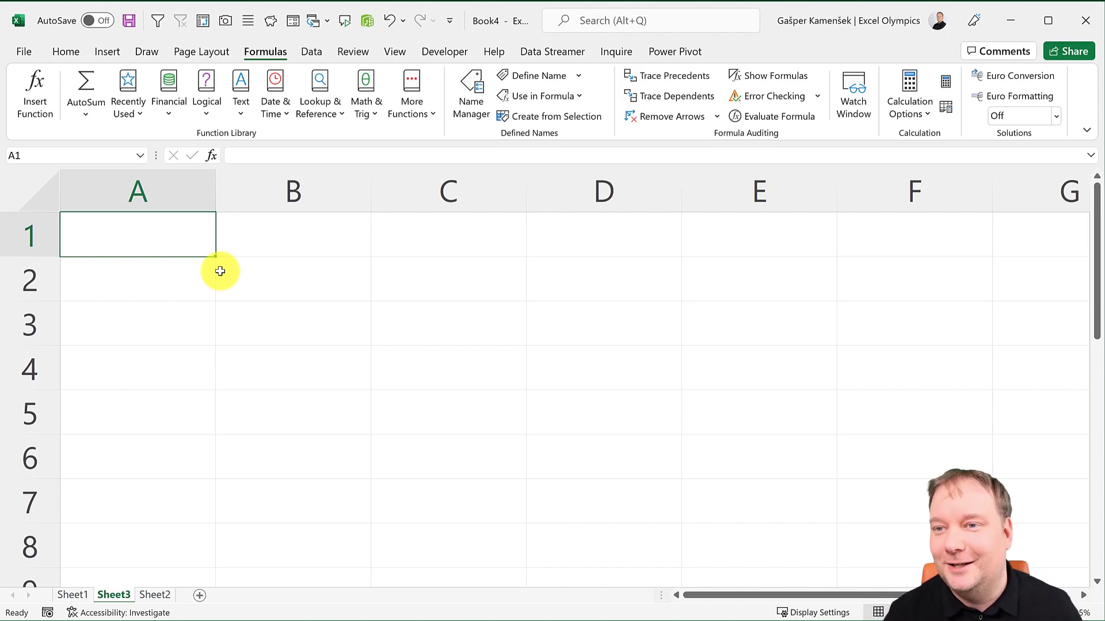
scroll(220, 271, down, 1)
scroll(220, 271, down, 2)
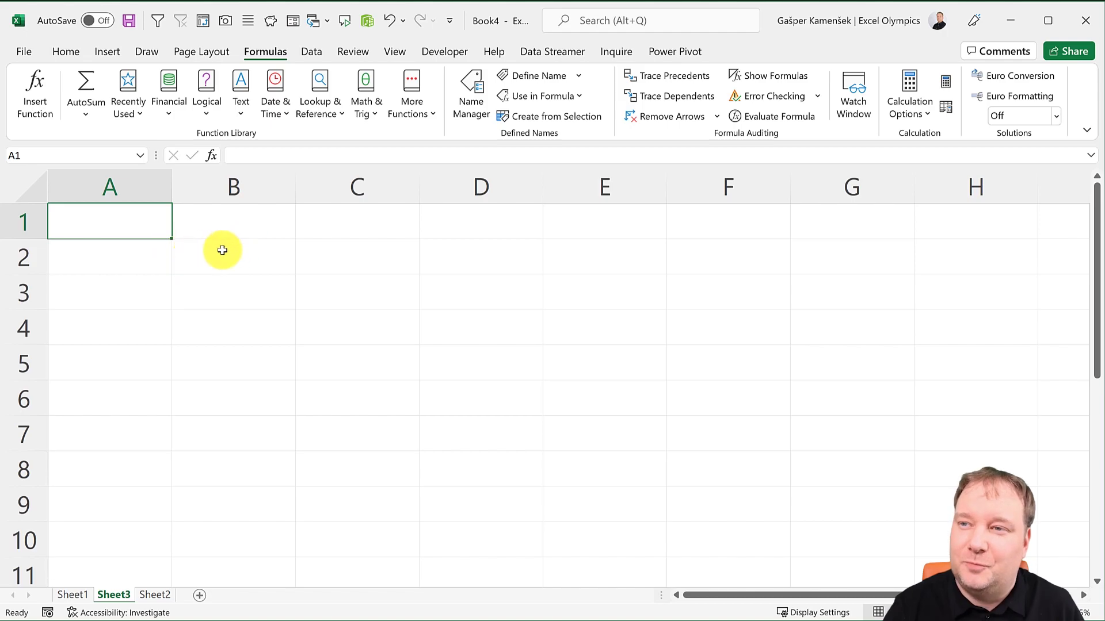
Enter the headers ID, Name and Number across B2:D2.
click(468, 107)
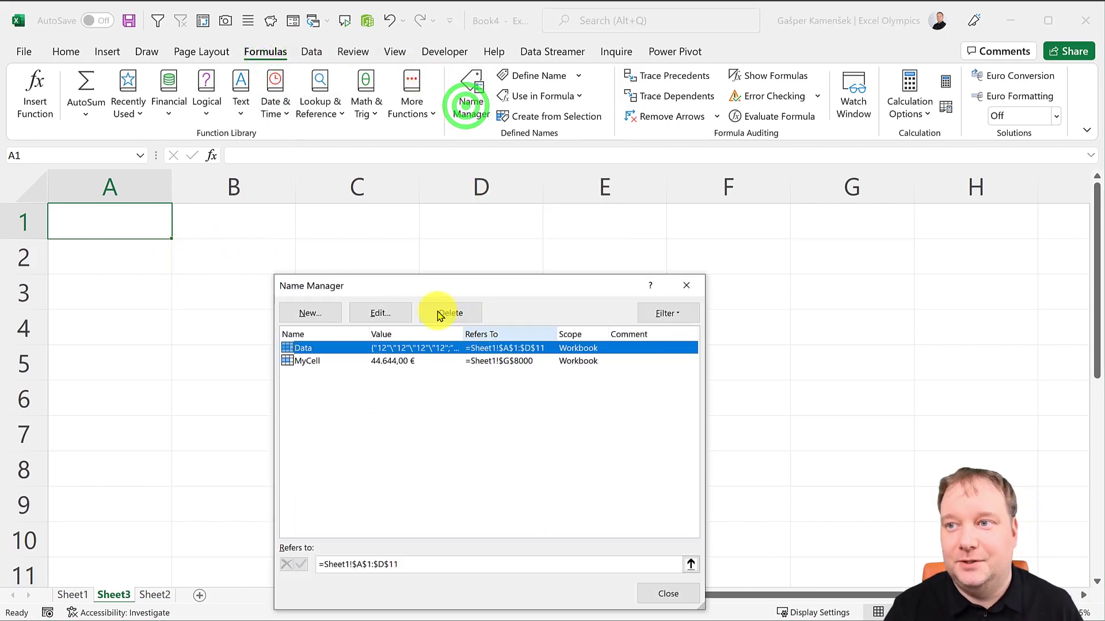
click(691, 286)
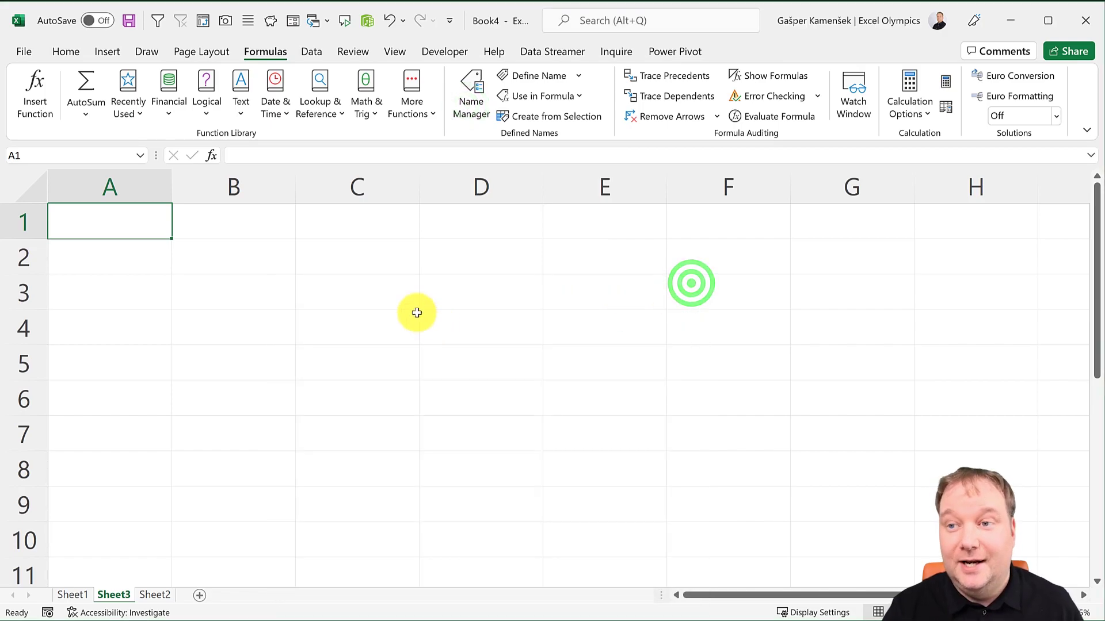
click(248, 272)
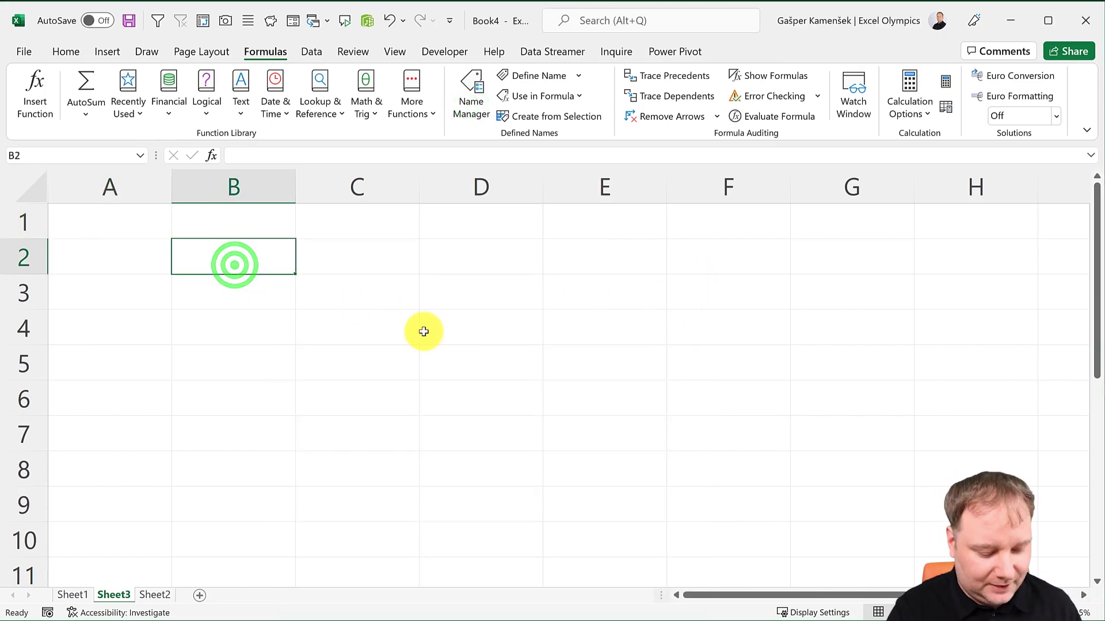
text(ID)
key(Tab)
text(Name)
key(Tab)
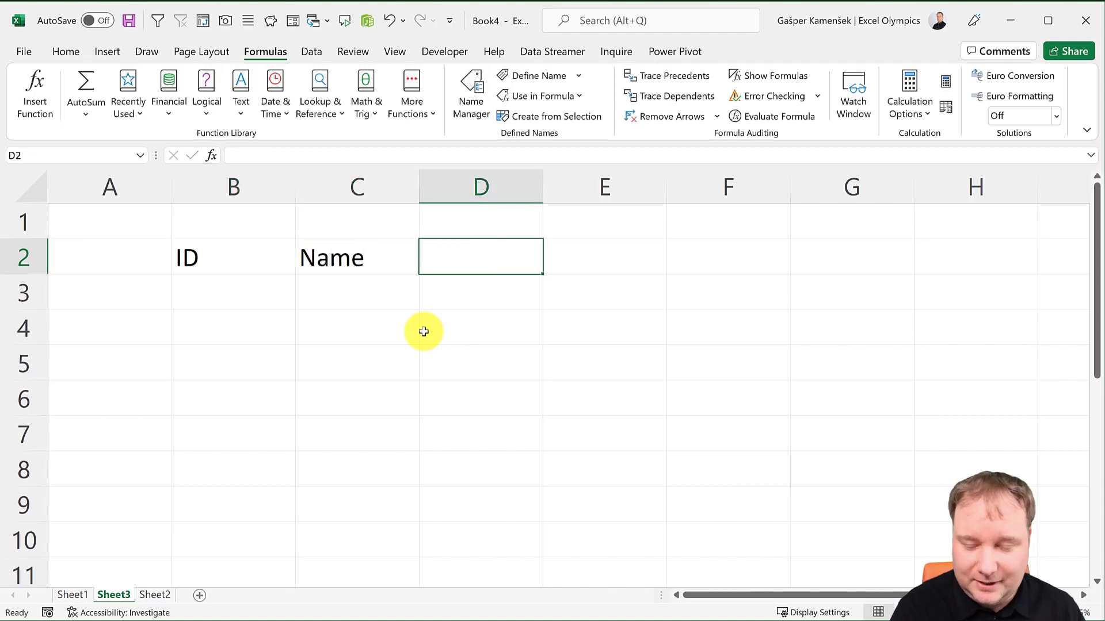
text(Number)
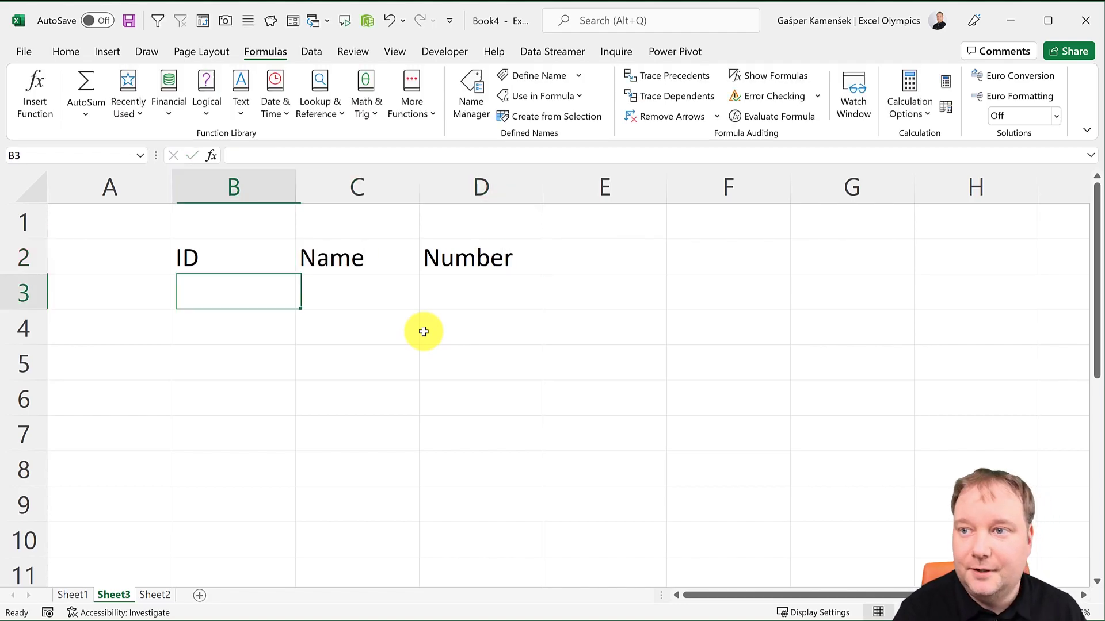
text(1)
key(Return)
Fill in the ID values and three names under the ID and Name headers.
text(2)
key(Return)
text(3)
key(Tab)
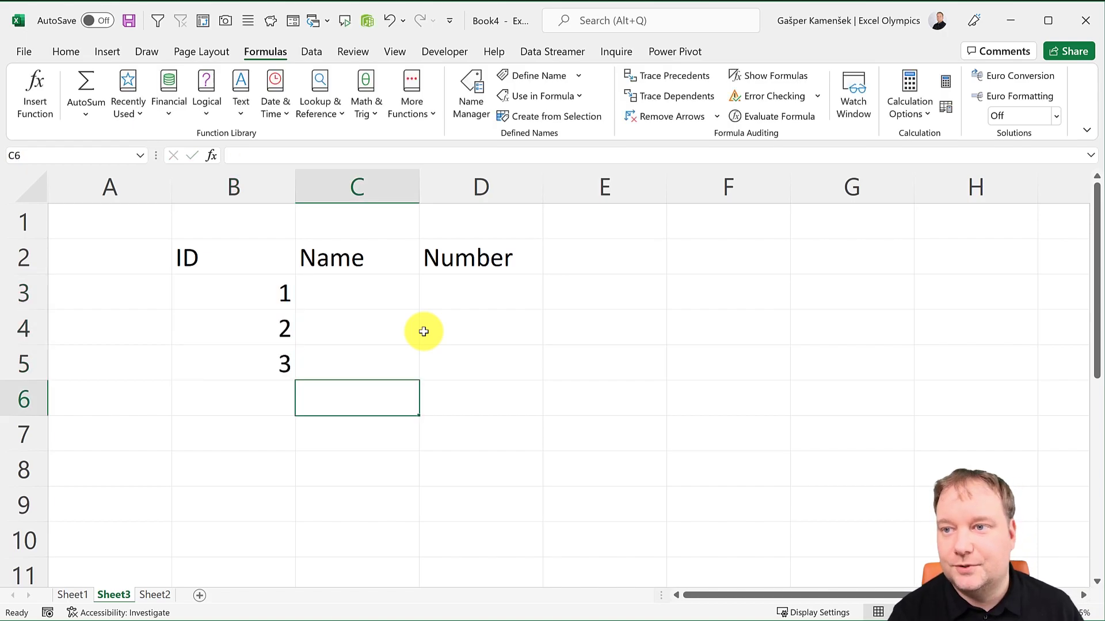
key(Up)
key(Up)
key(Up)
key(Down)
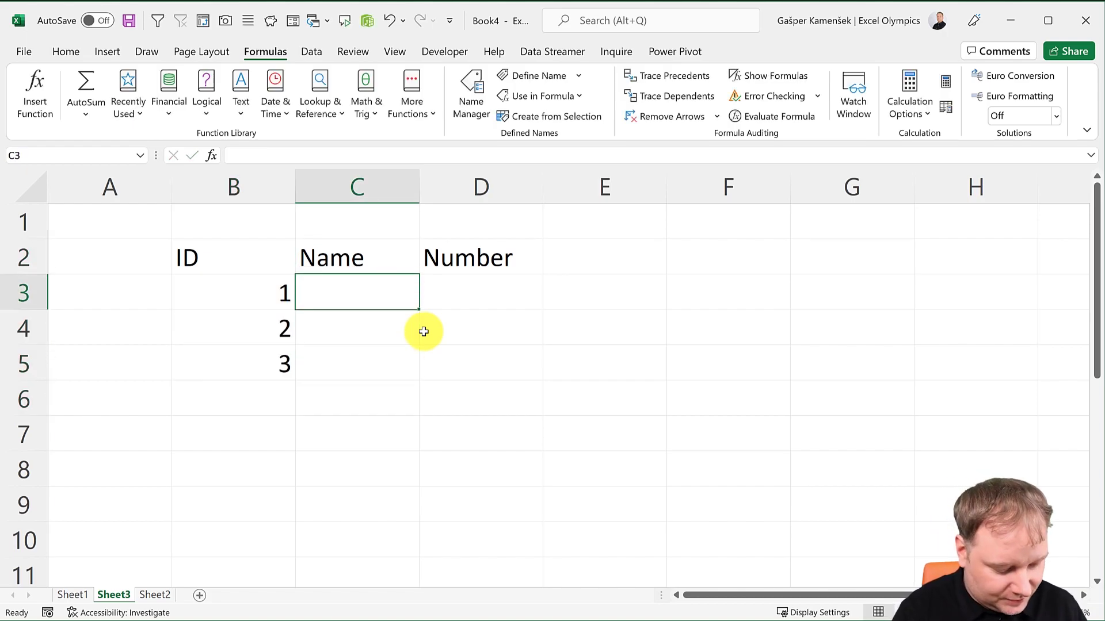
text(Gap)
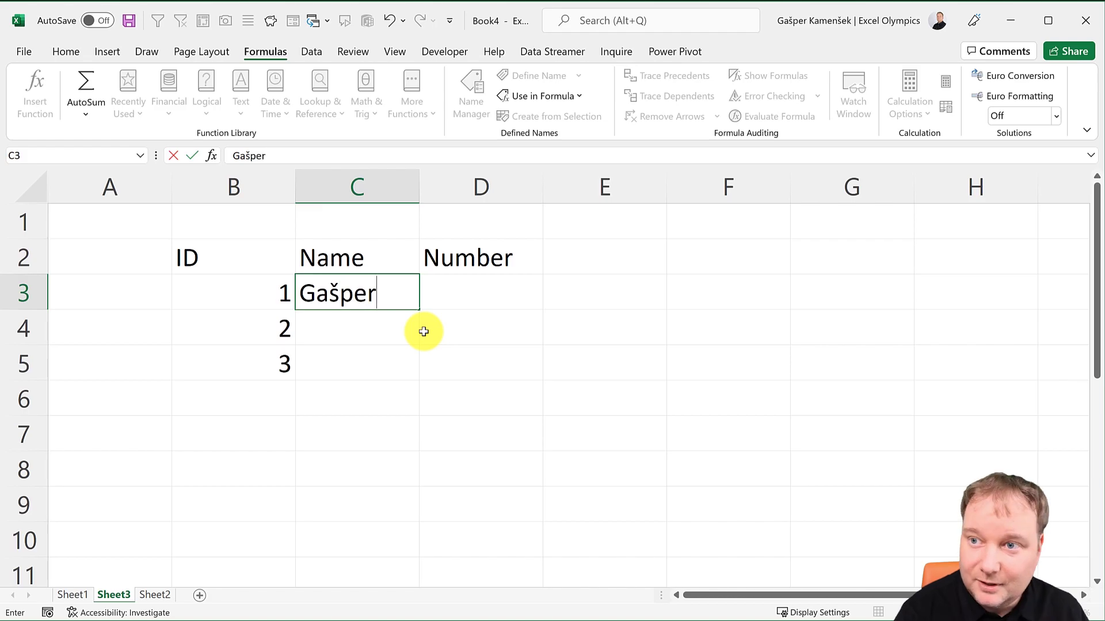
key(Return)
text(Tristan)
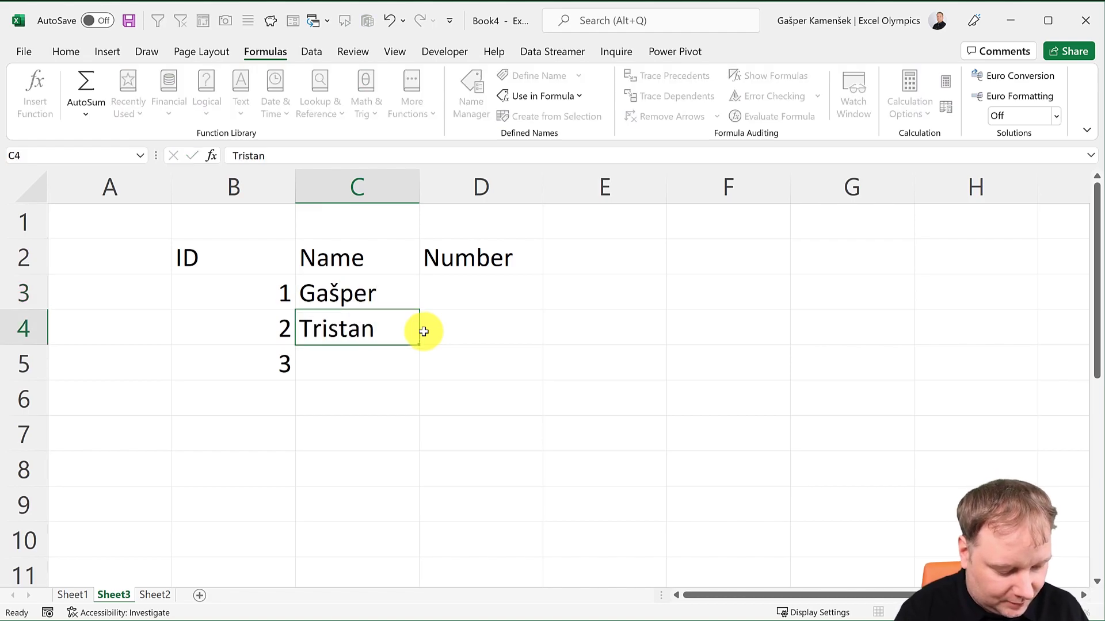
key(Return)
text(Klara)
key(Tab)
Enter 23, 45 and 23 in D3:D5, then select the whole B2:D5 table.
drag(493, 278, 492, 351)
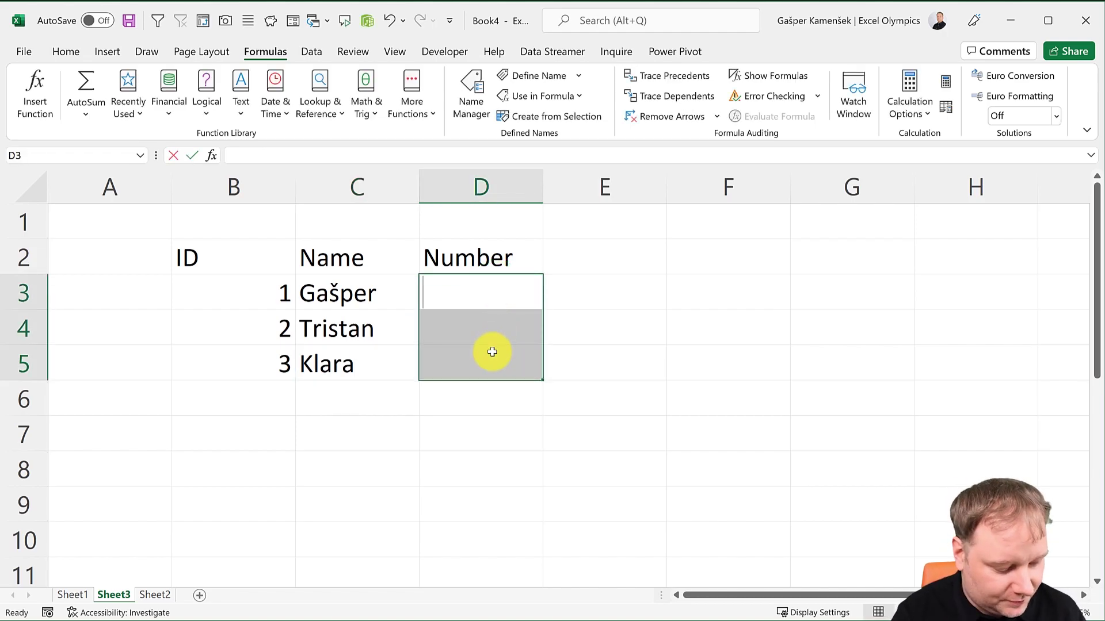
text(23)
key(Return)
text(45)
key(Return)
text(23)
key(Return)
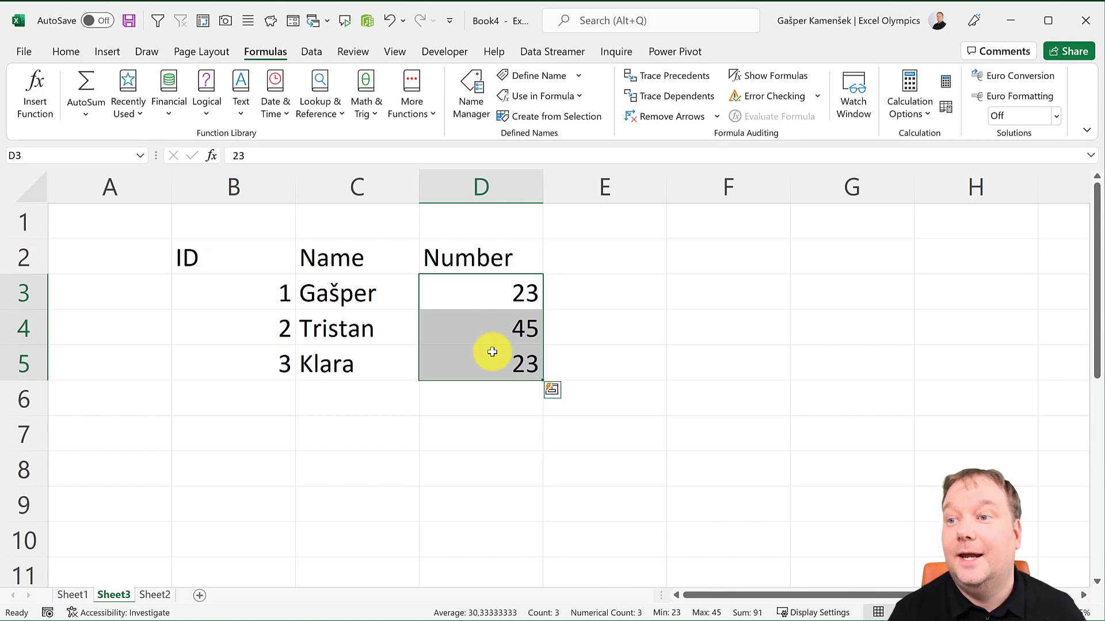
drag(220, 259, 501, 374)
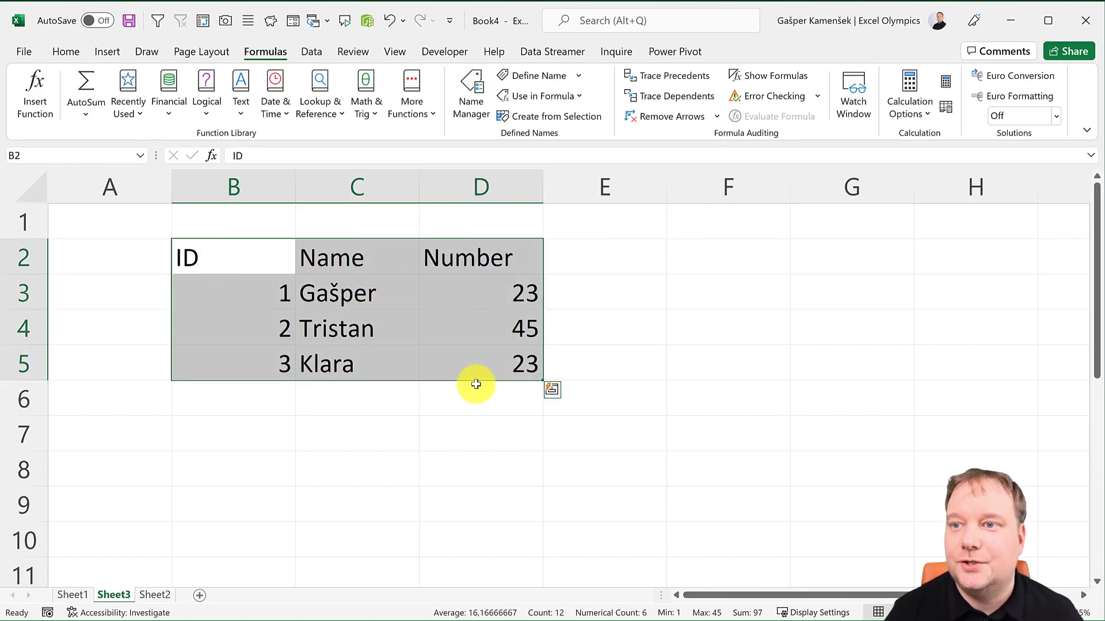
Create names from the selected table's top row with Create from Selection.
click(549, 118)
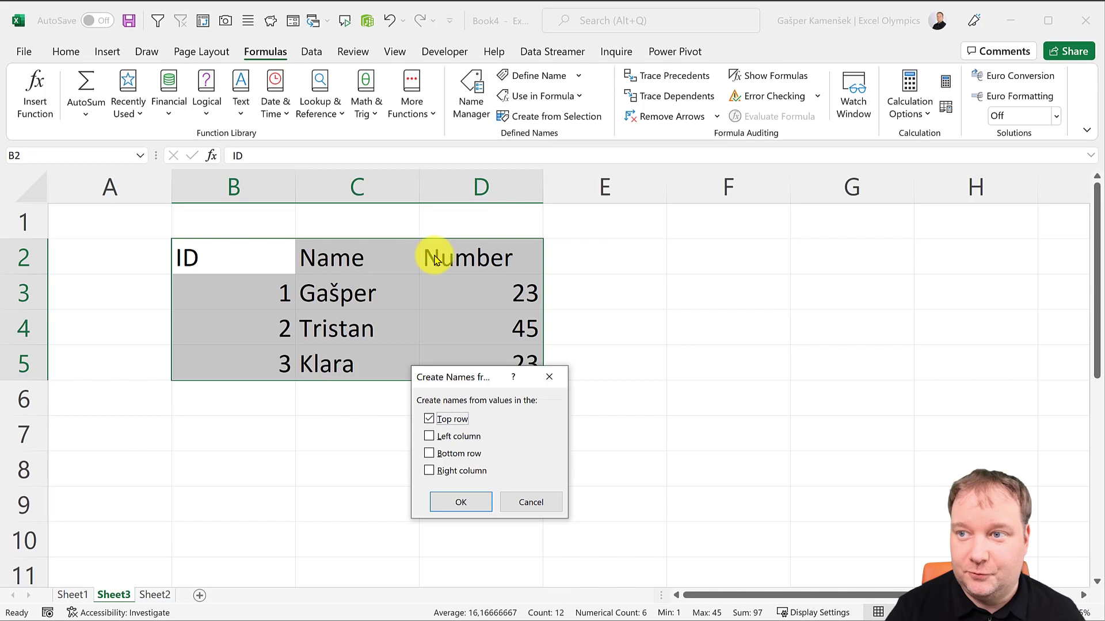
click(461, 505)
click(492, 354)
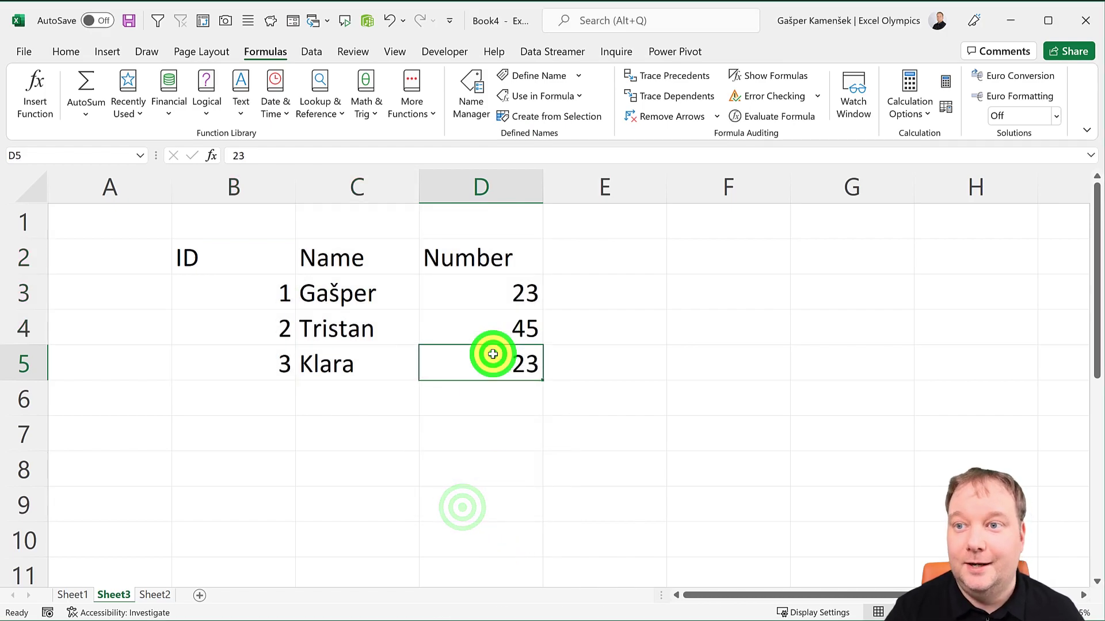
Test ID, Name and Number from the Name Box, selecting B3:B5, C3:C5 and D3:D5.
click(140, 156)
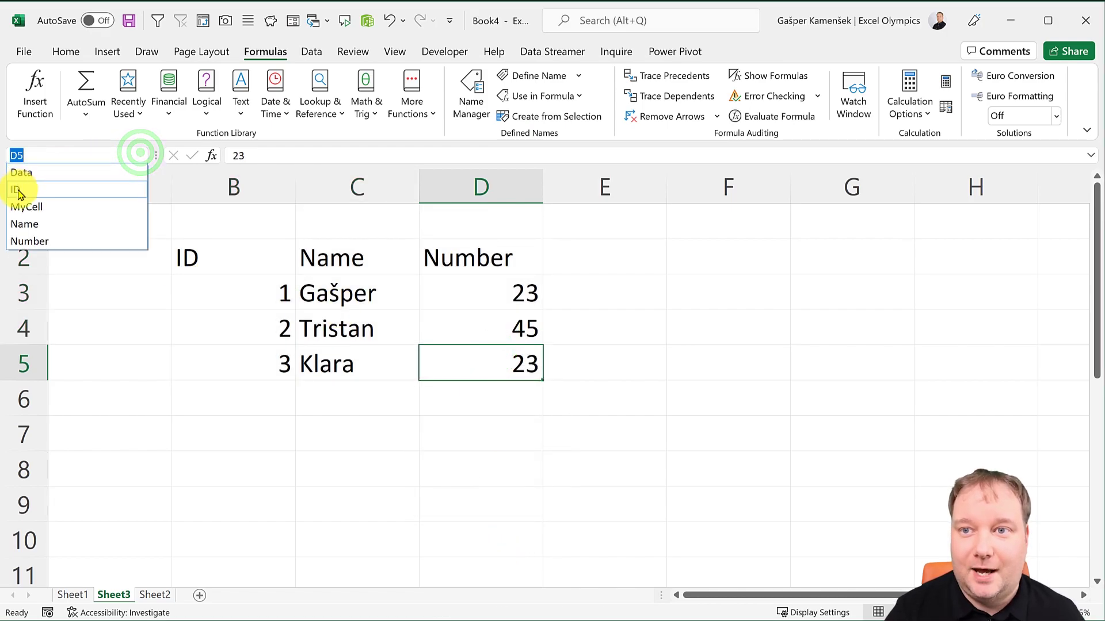
click(17, 190)
click(141, 156)
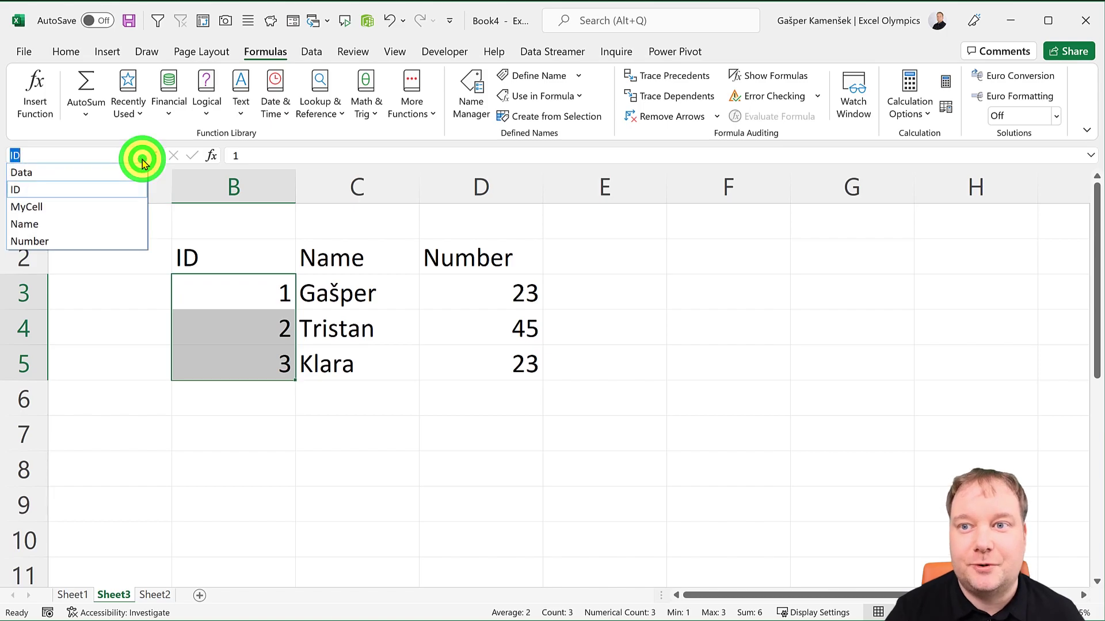
click(49, 225)
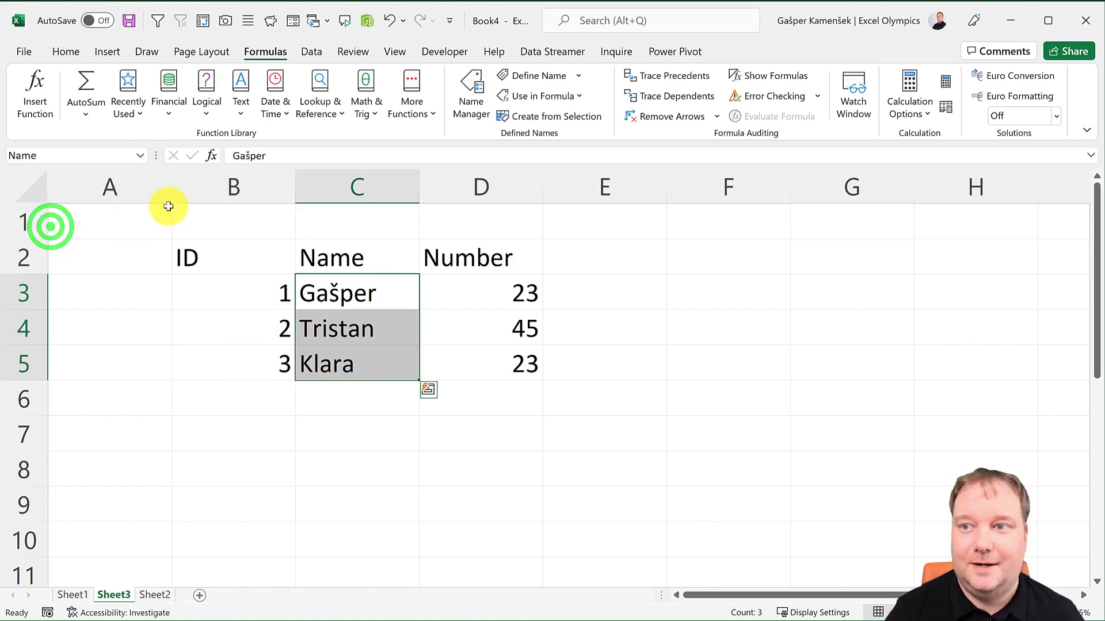
click(140, 155)
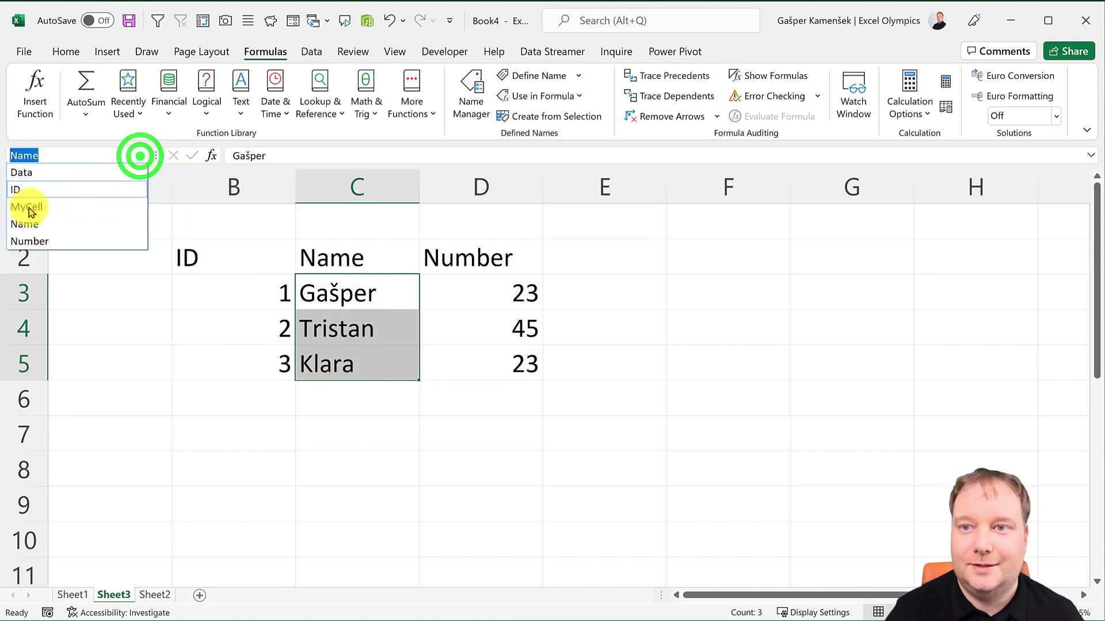
click(28, 243)
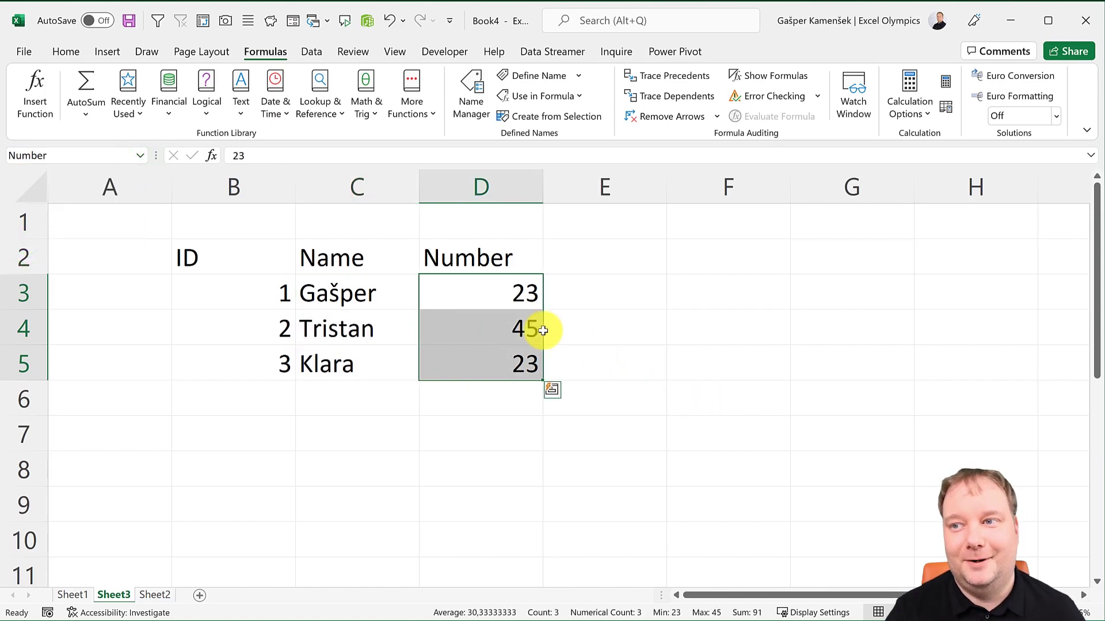
click(366, 290)
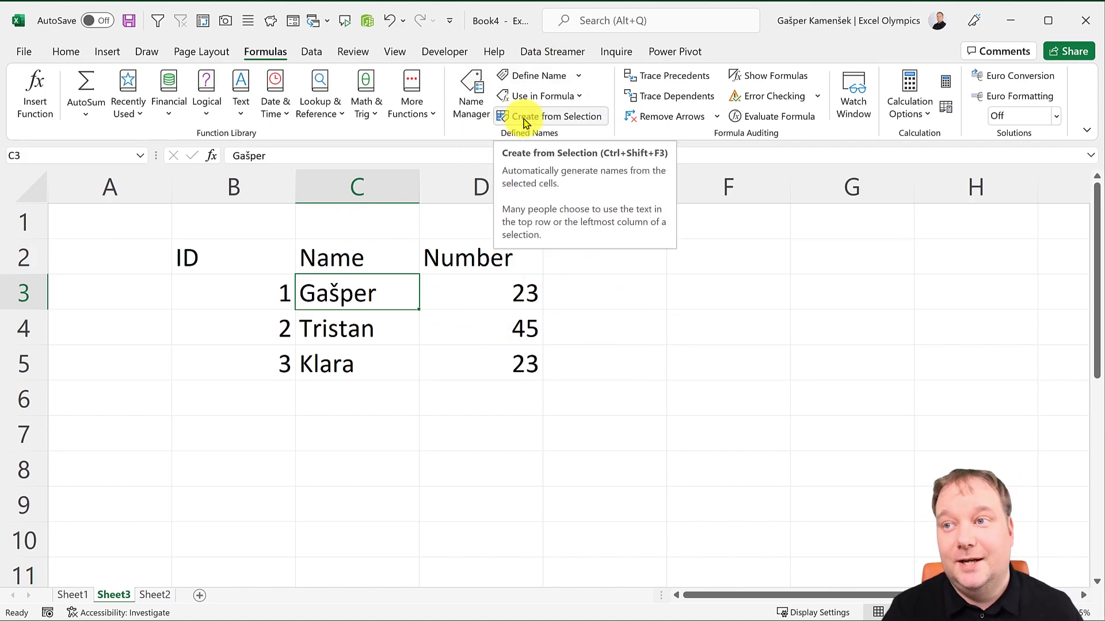
Review what ID, MyCell and Data refer to in Name Manager.
click(475, 86)
click(308, 361)
click(306, 373)
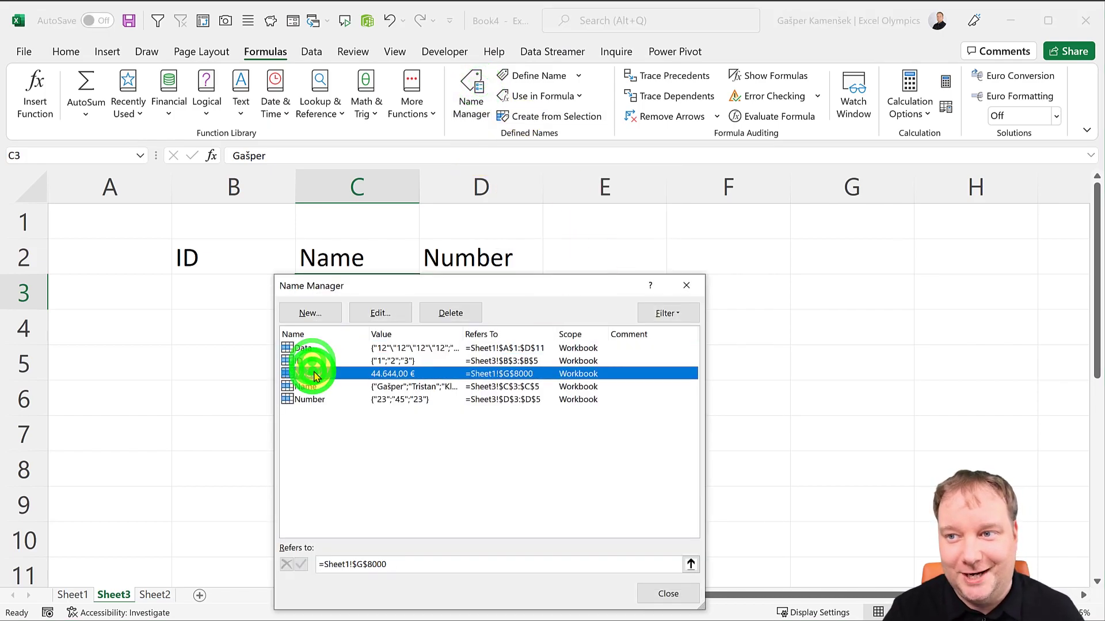
click(328, 351)
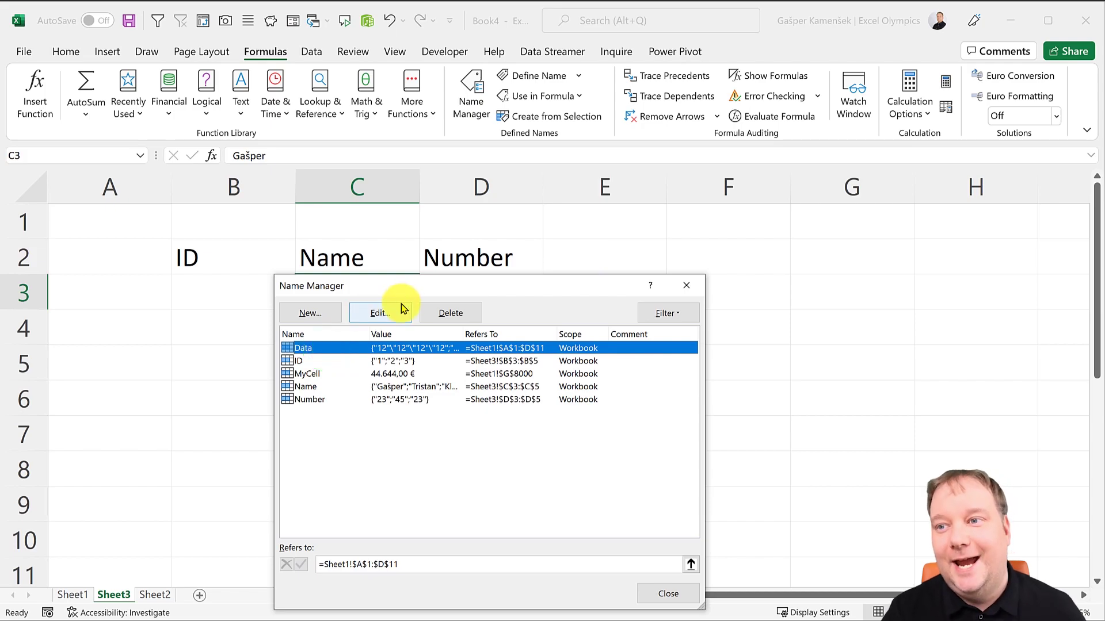
click(703, 287)
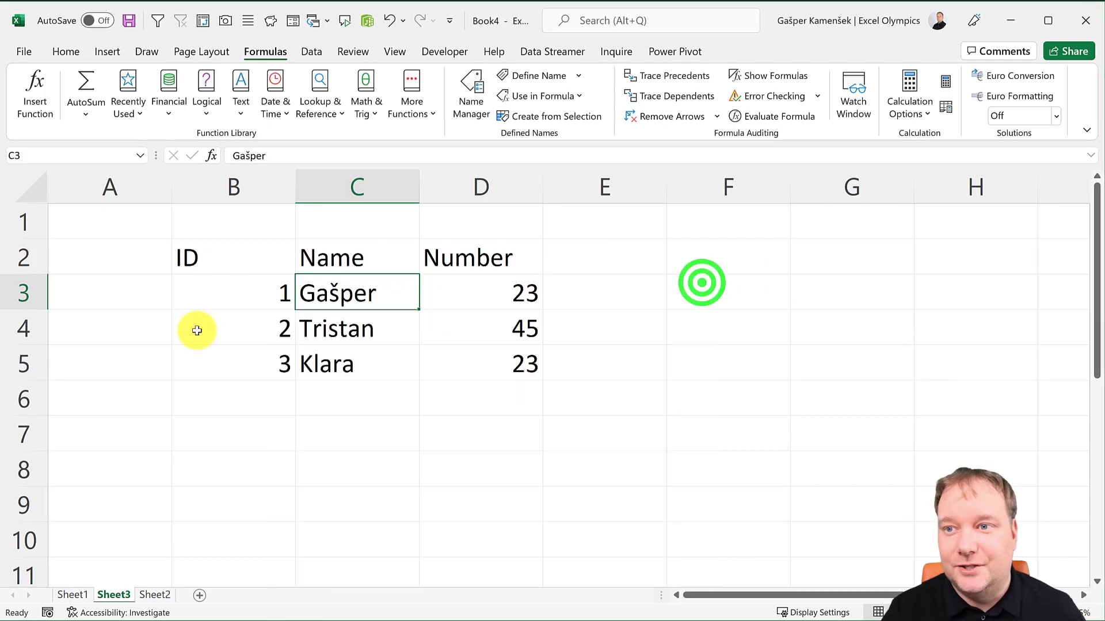
click(111, 227)
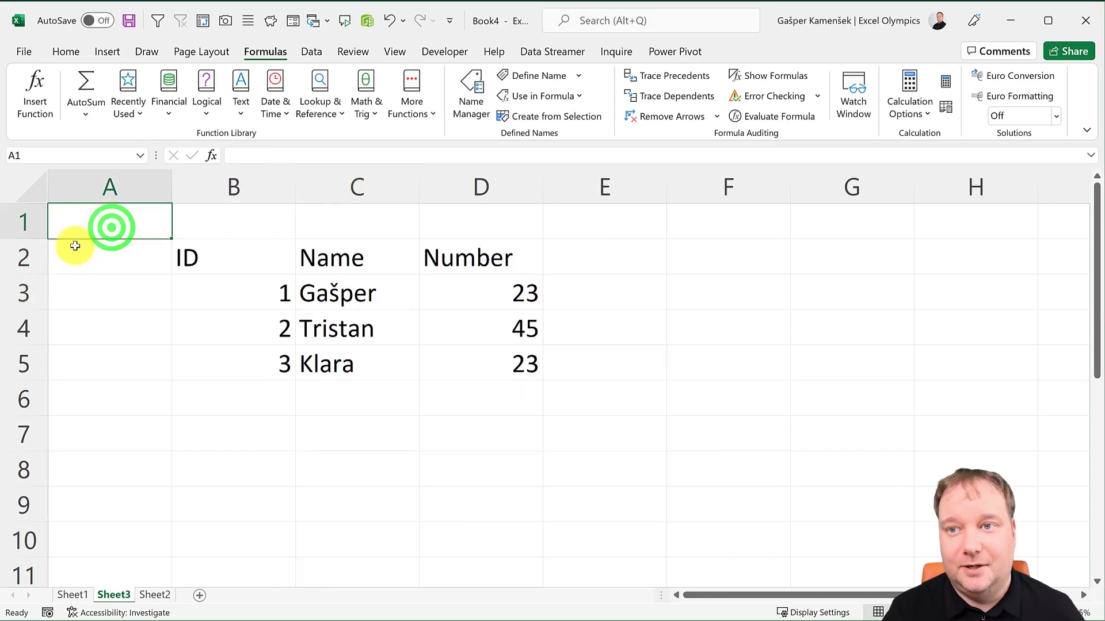
Select the ID range, name it ID231F in the Name Box, and verify in Name Manager.
click(141, 155)
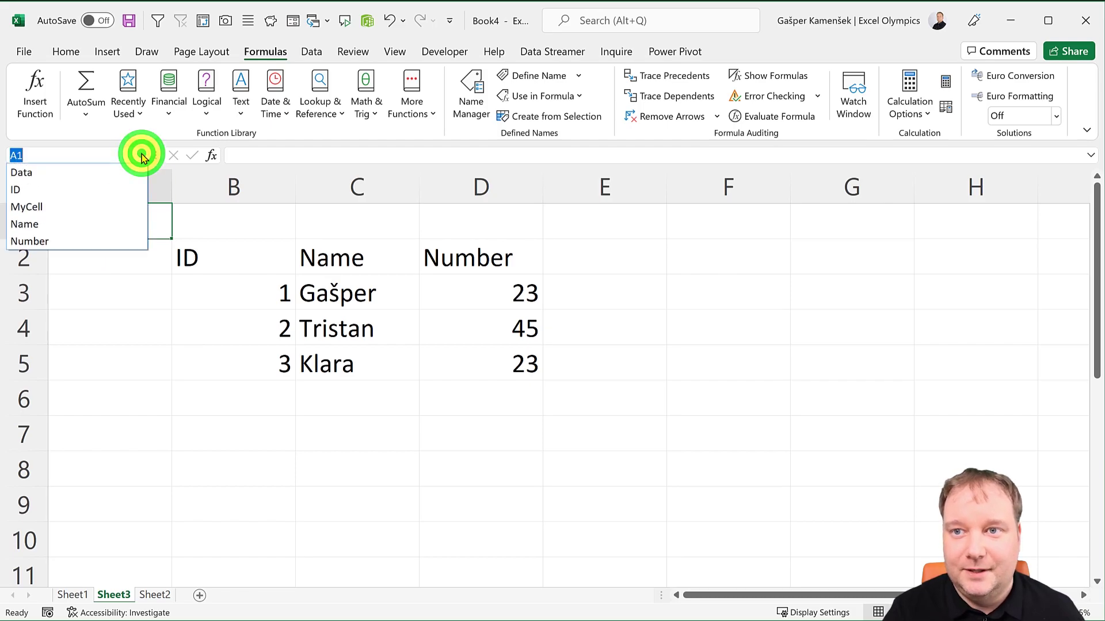
click(46, 187)
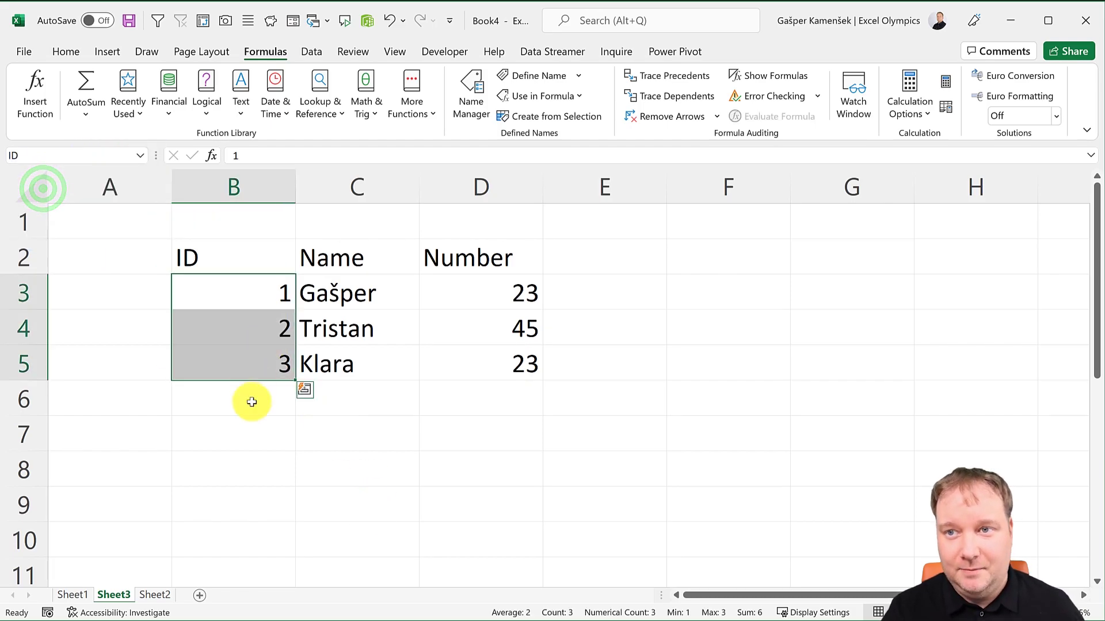
click(36, 152)
click(40, 154)
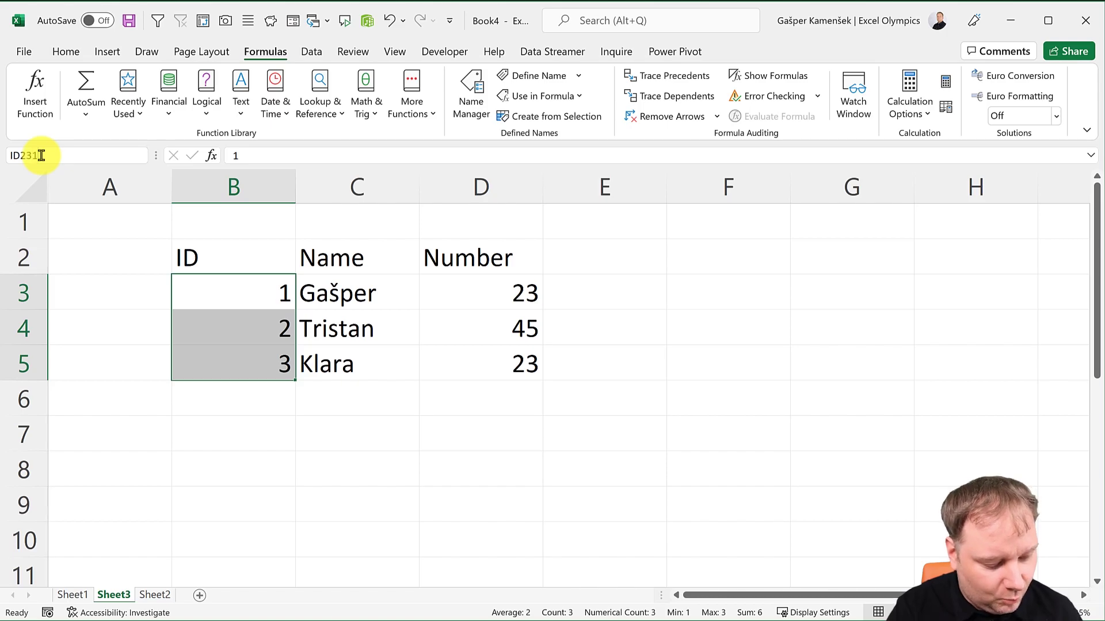
text(231F)
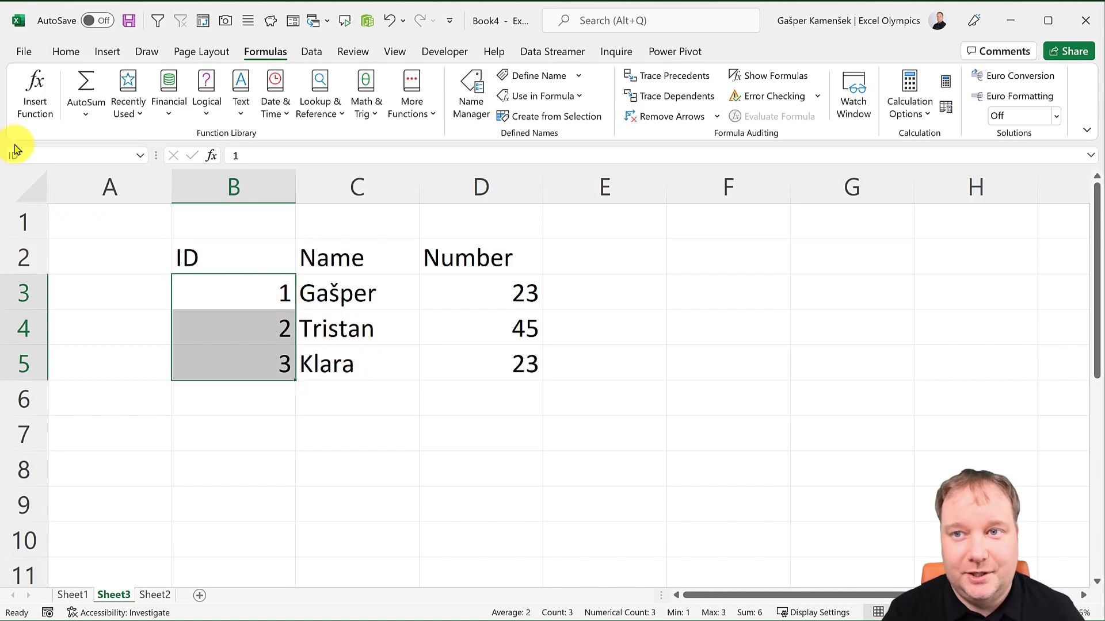
click(473, 88)
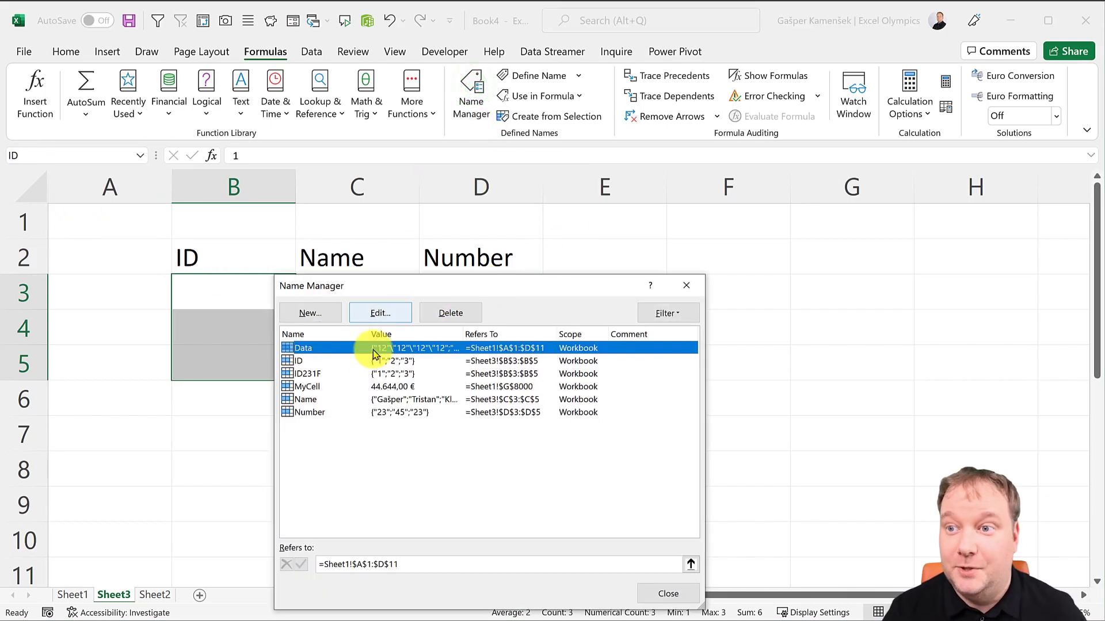
click(323, 372)
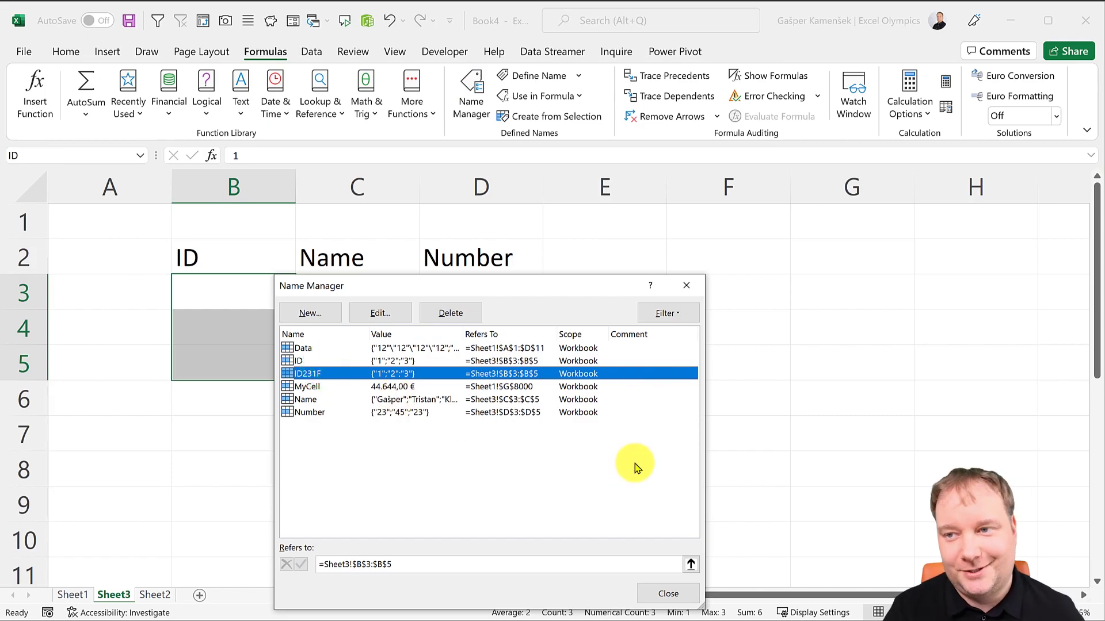
click(686, 600)
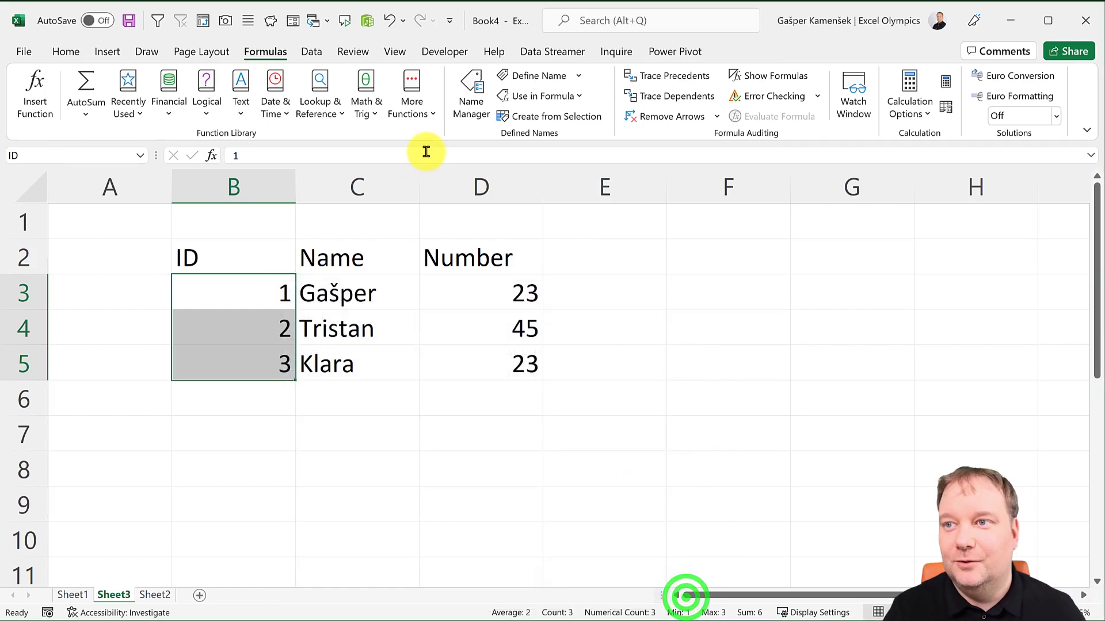
Recheck Name Manager and the names list, then return to Sheet1's block of 12s.
click(471, 95)
click(671, 594)
click(233, 213)
click(141, 156)
click(387, 447)
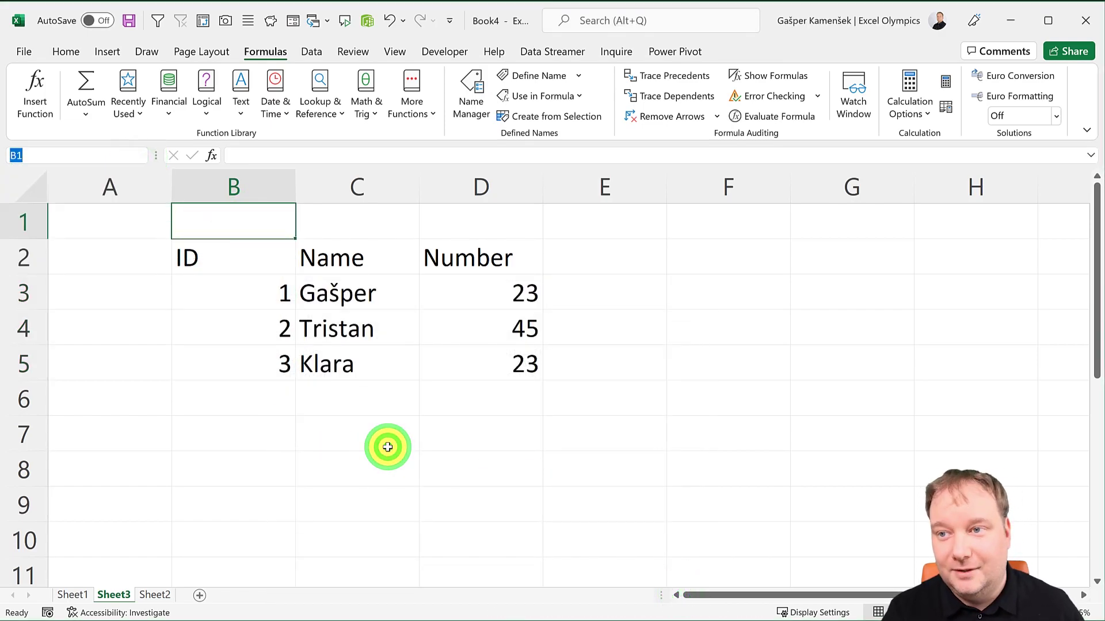
click(388, 447)
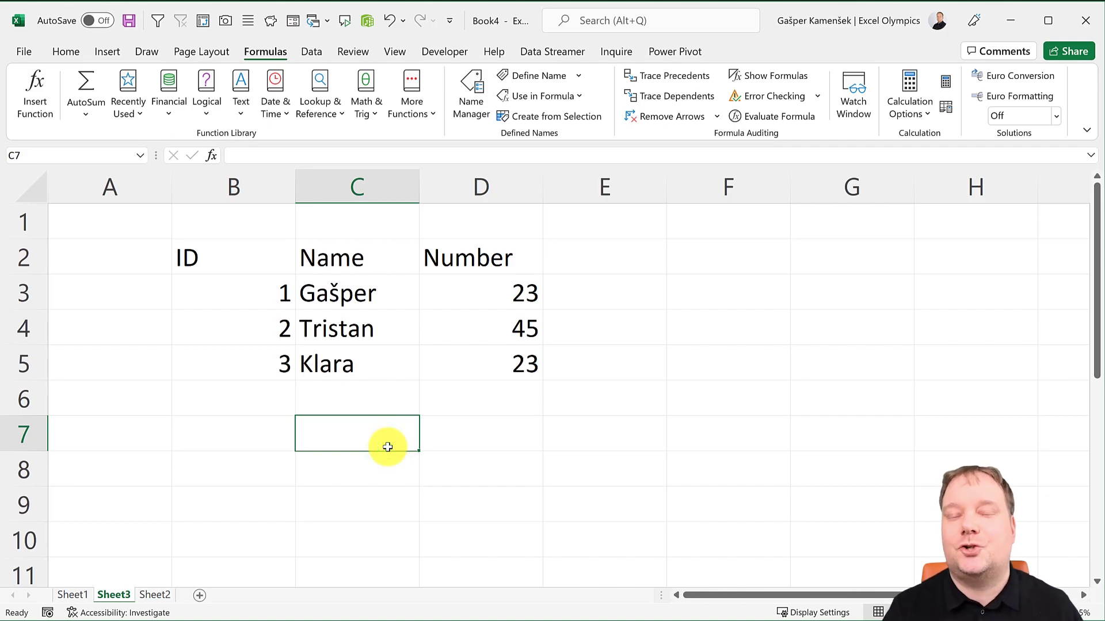
click(65, 594)
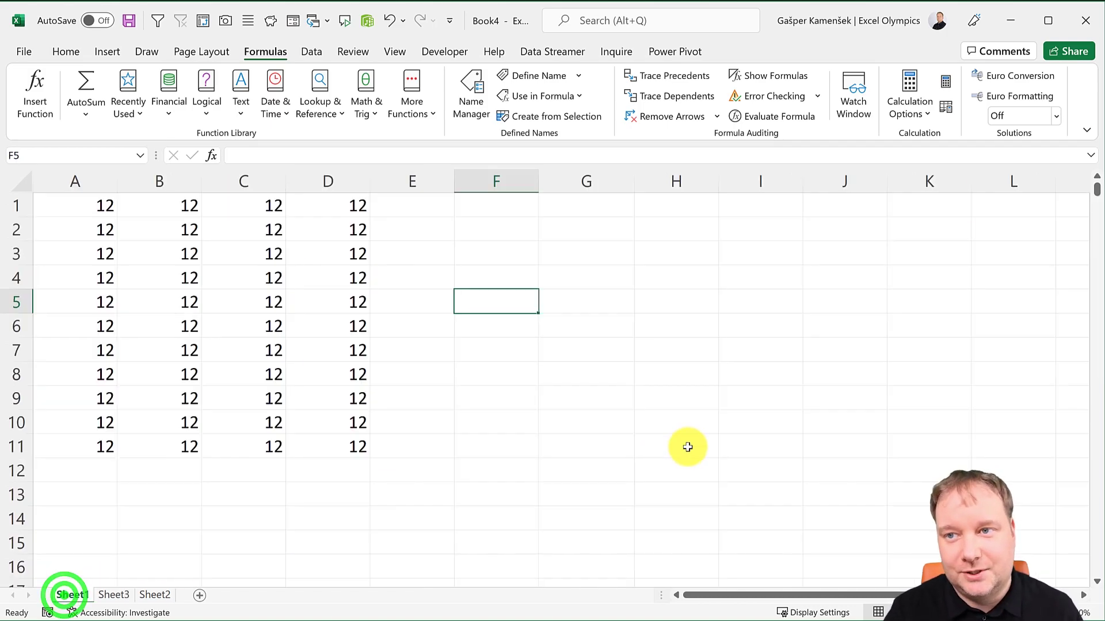